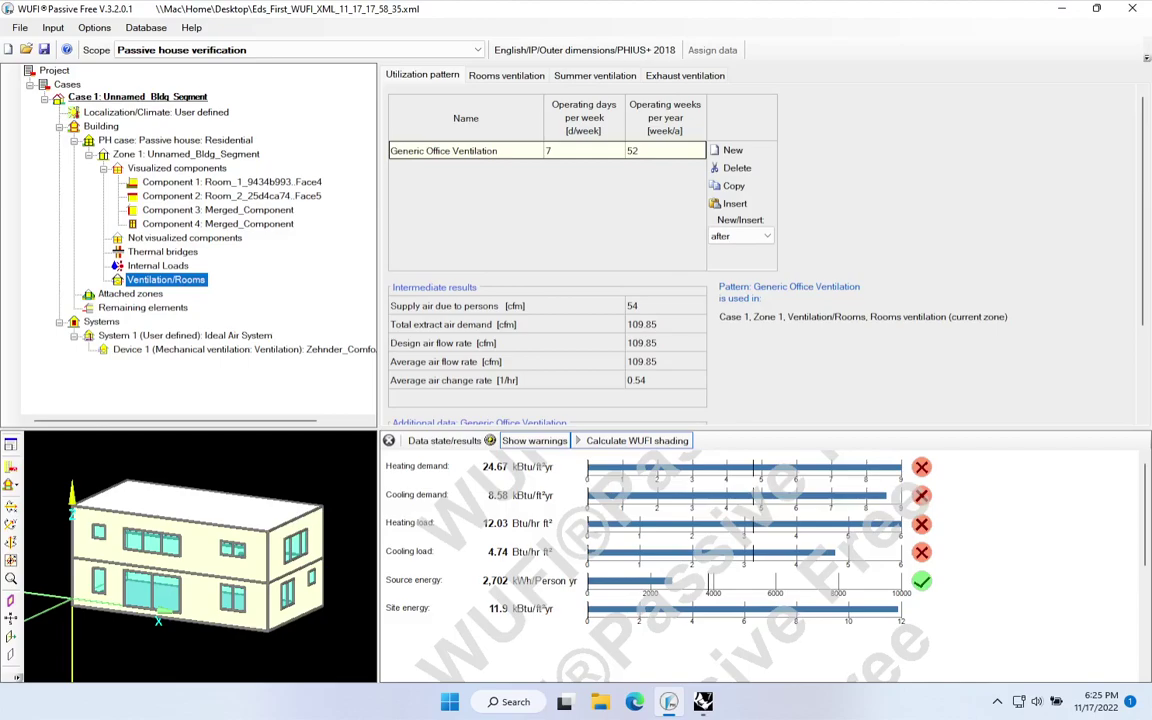
Step: Set the design supply air flow rate of room 000-101_ENTRY to 15 cfm in the zone's rooms ventilation data
{"action": "left_click", "coordinate": [408, 274]}
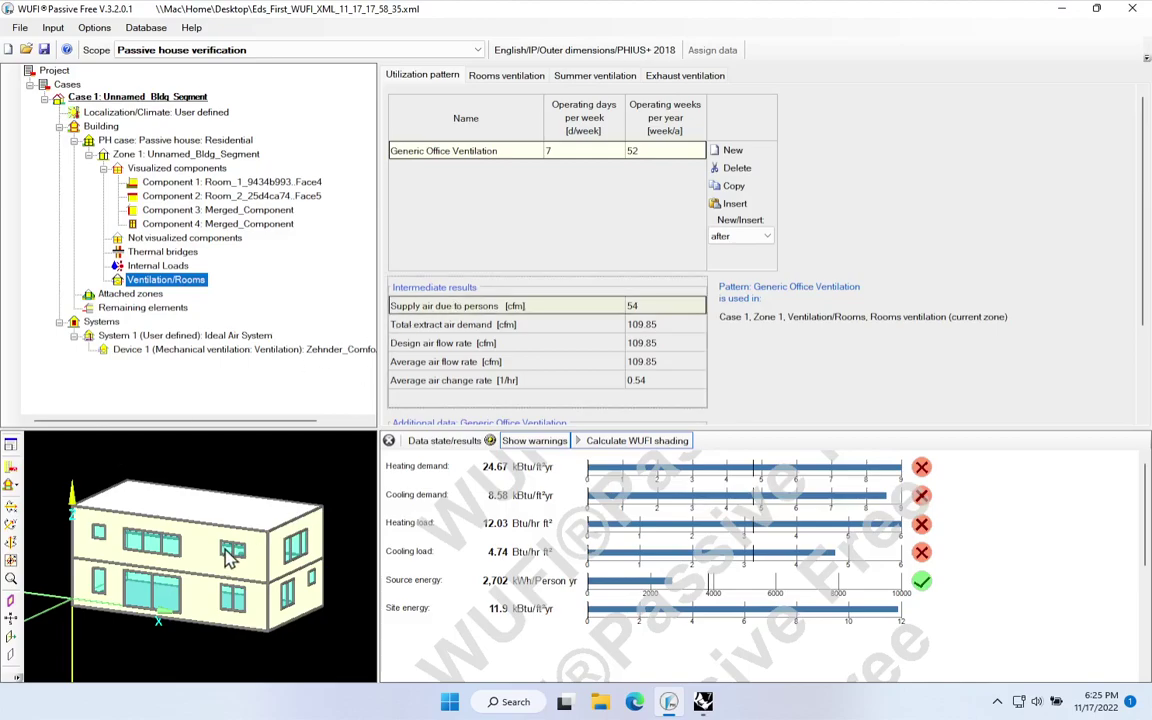
{"action": "left_click", "coordinate": [72, 505]}
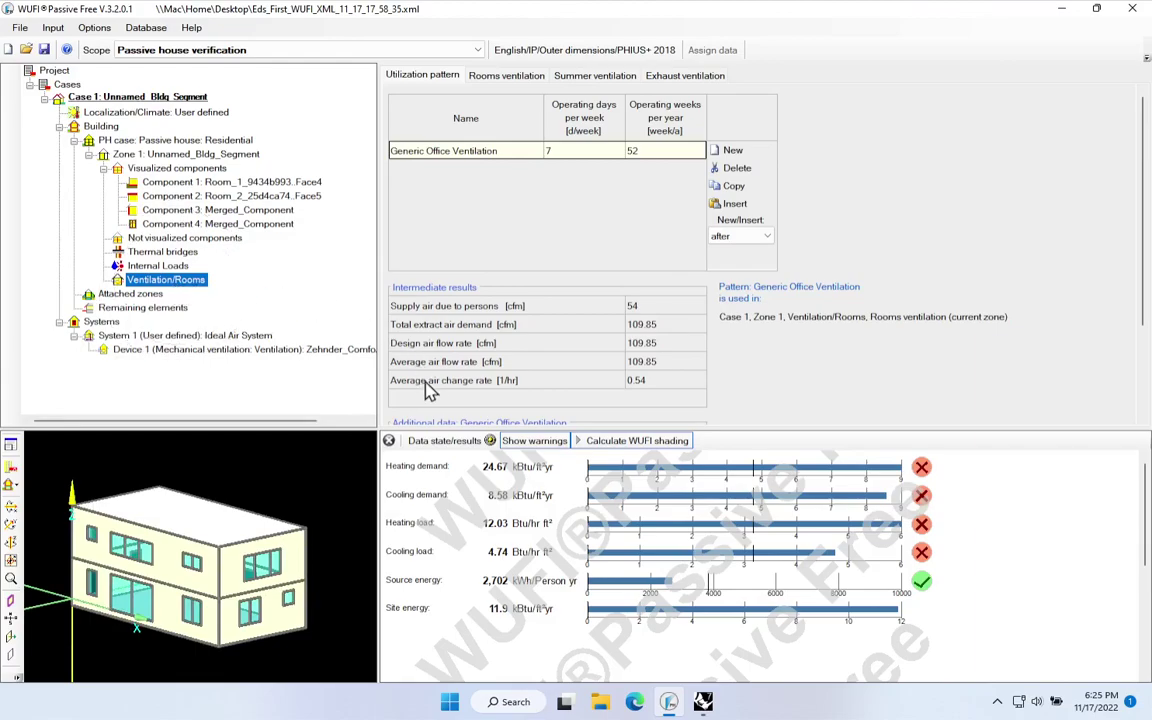
{"action": "left_click", "coordinate": [495, 78]}
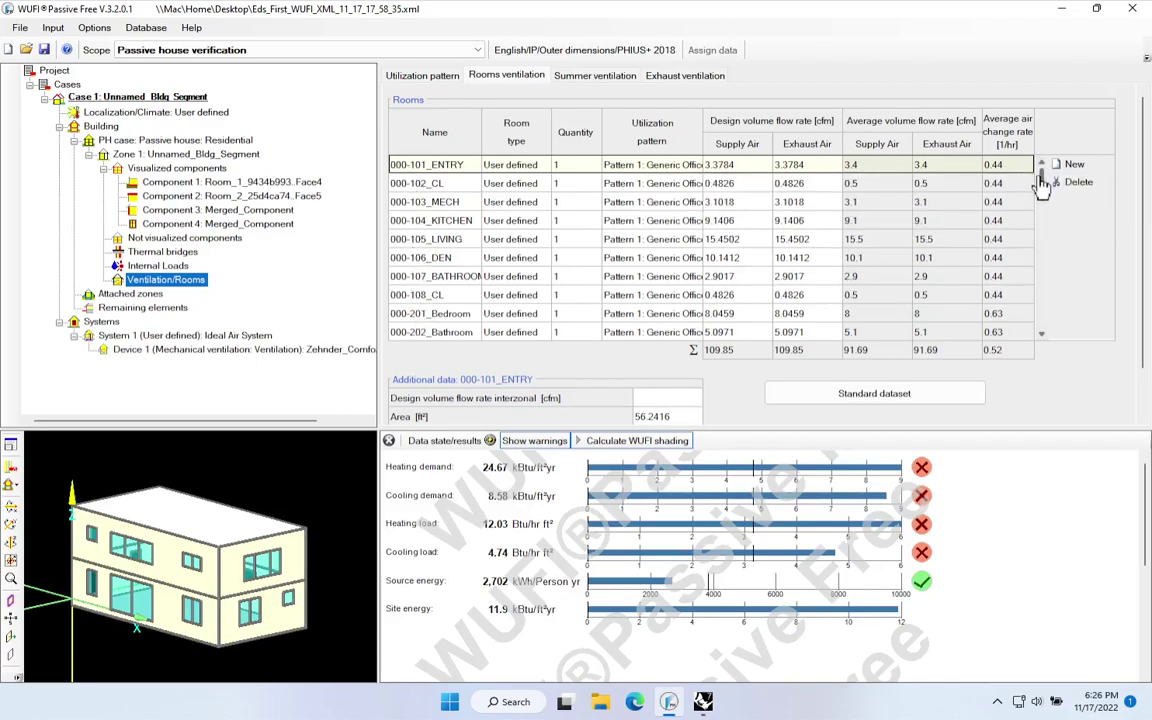
{"action": "scroll", "coordinate": [1042, 325], "scroll_direction": "down", "scroll_amount": 2}
{"action": "scroll", "coordinate": [964, 296], "scroll_direction": "up", "scroll_amount": 2}
{"action": "left_click", "coordinate": [745, 166]}
{"action": "double_click", "coordinate": [745, 166]}
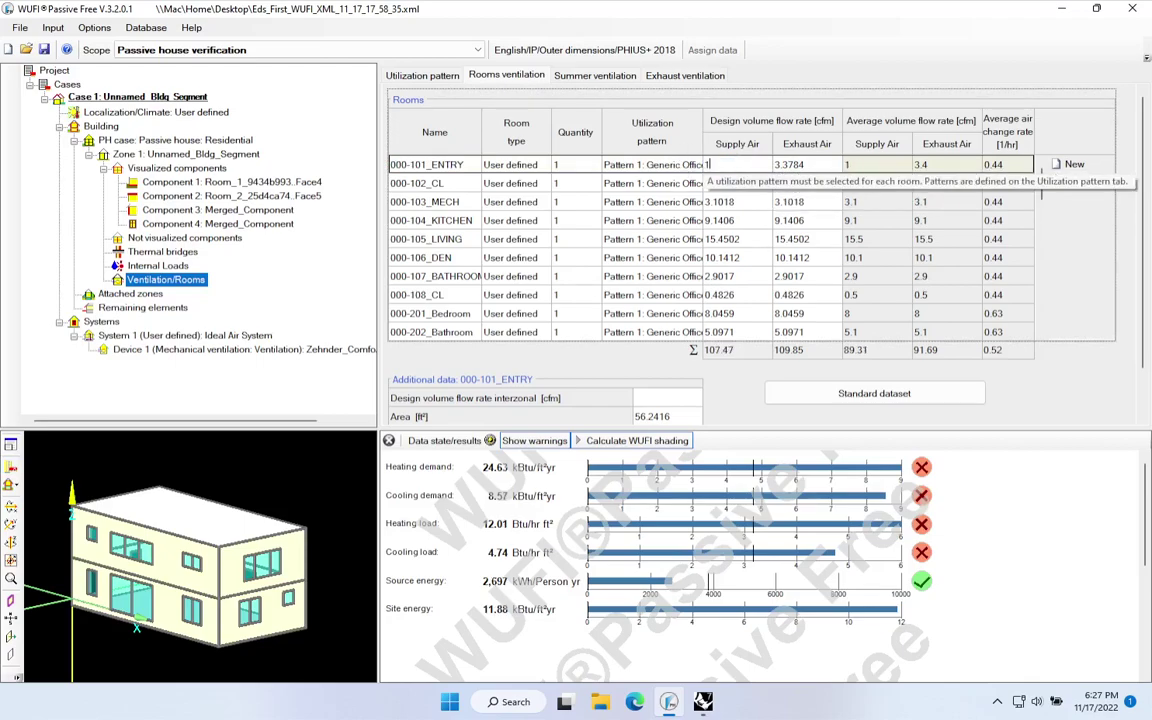
{"action": "type", "text": "15"}
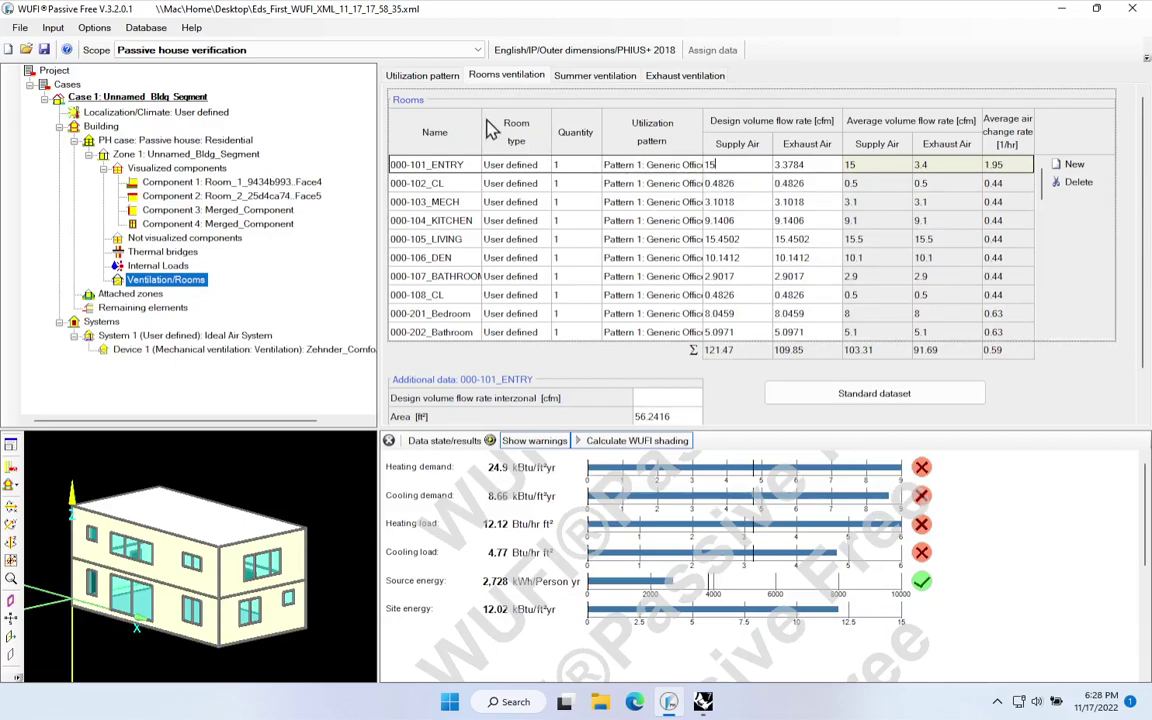
Step: Examine the Generic Office Ventilation pattern's intermediate results and operation schedule against the rooms' design and average flow rates
{"action": "left_click", "coordinate": [433, 80]}
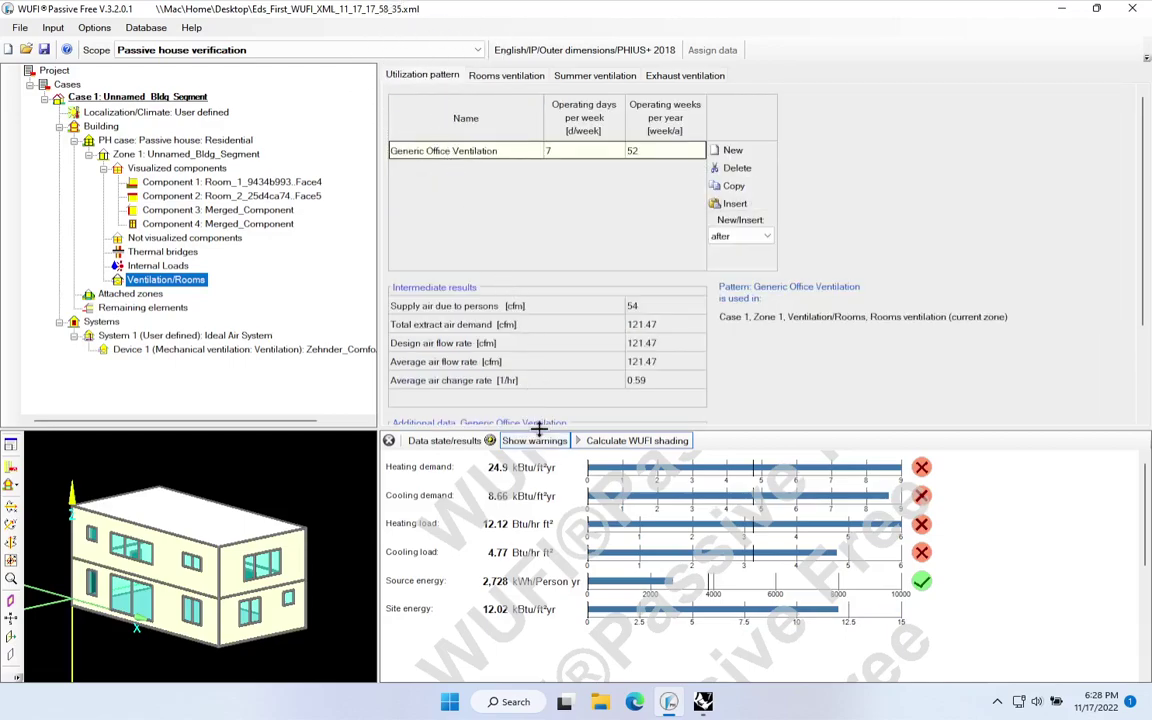
{"action": "left_click_drag", "start_coordinate": [576, 434], "coordinate": [540, 616]}
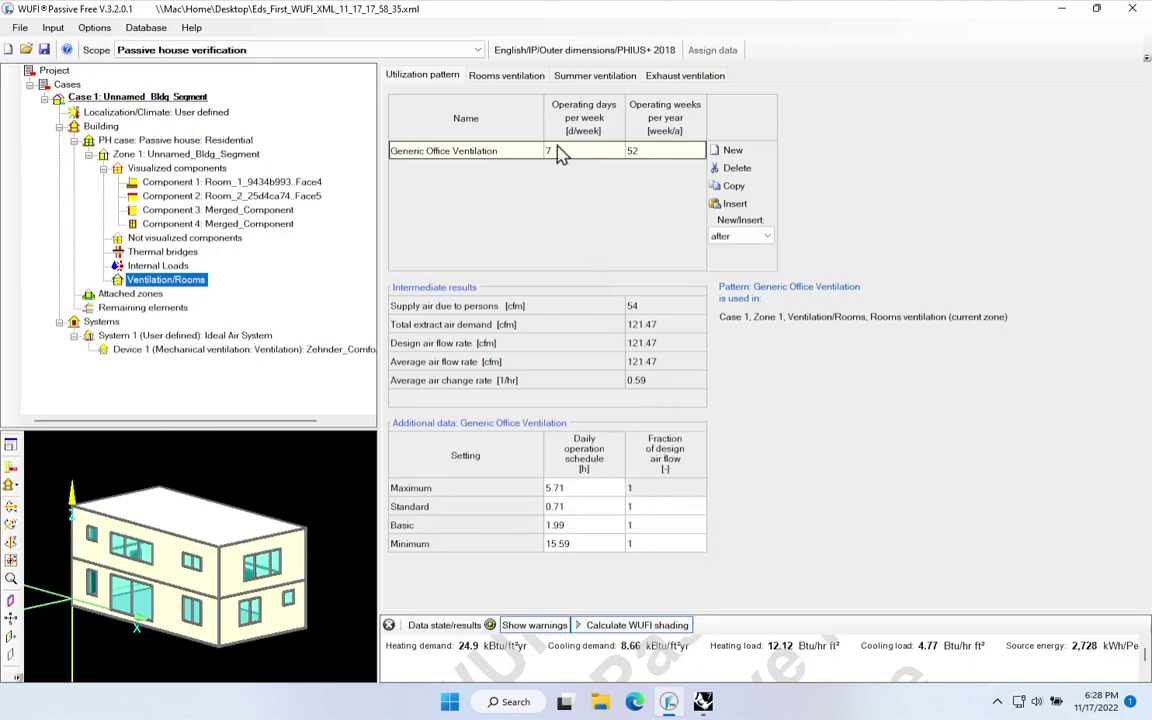
{"action": "left_click", "coordinate": [507, 80]}
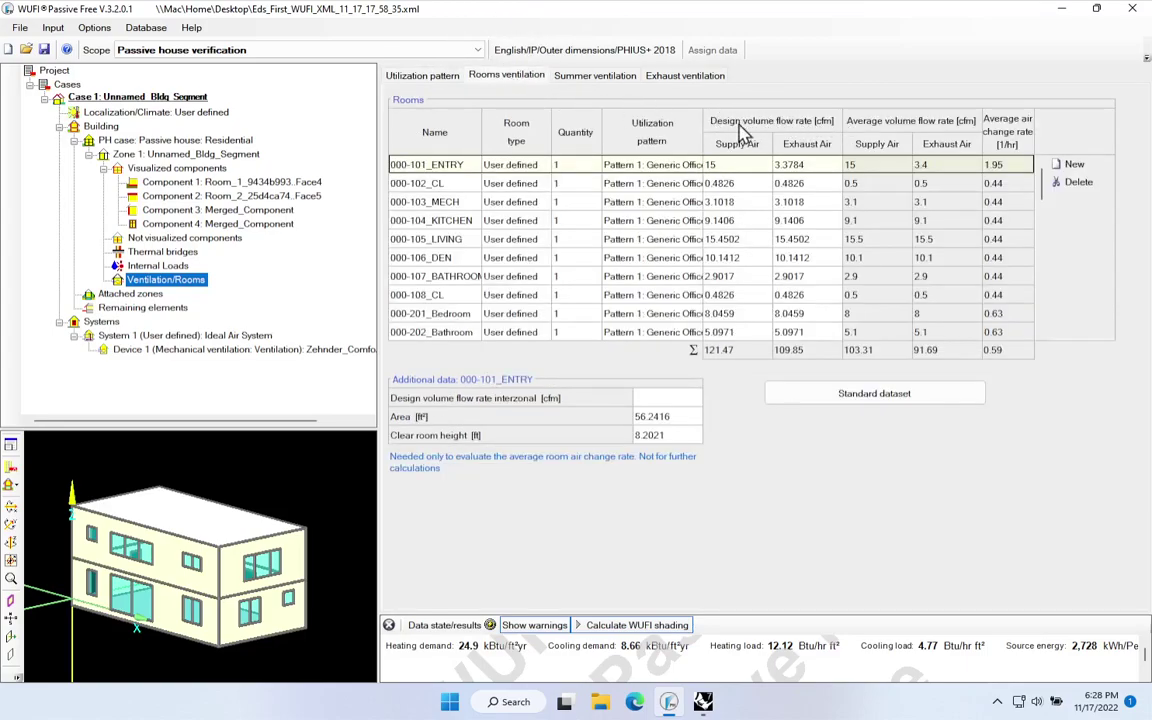
{"action": "left_click", "coordinate": [733, 130]}
{"action": "left_click", "coordinate": [422, 78]}
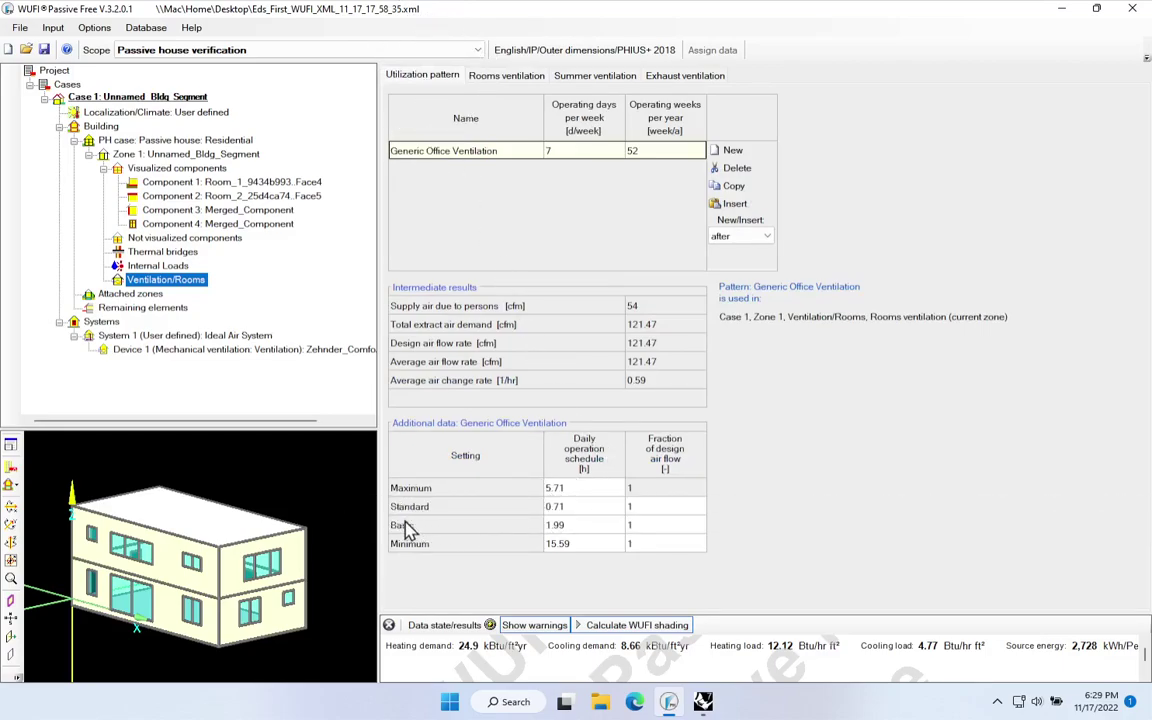
{"action": "left_click", "coordinate": [644, 529]}
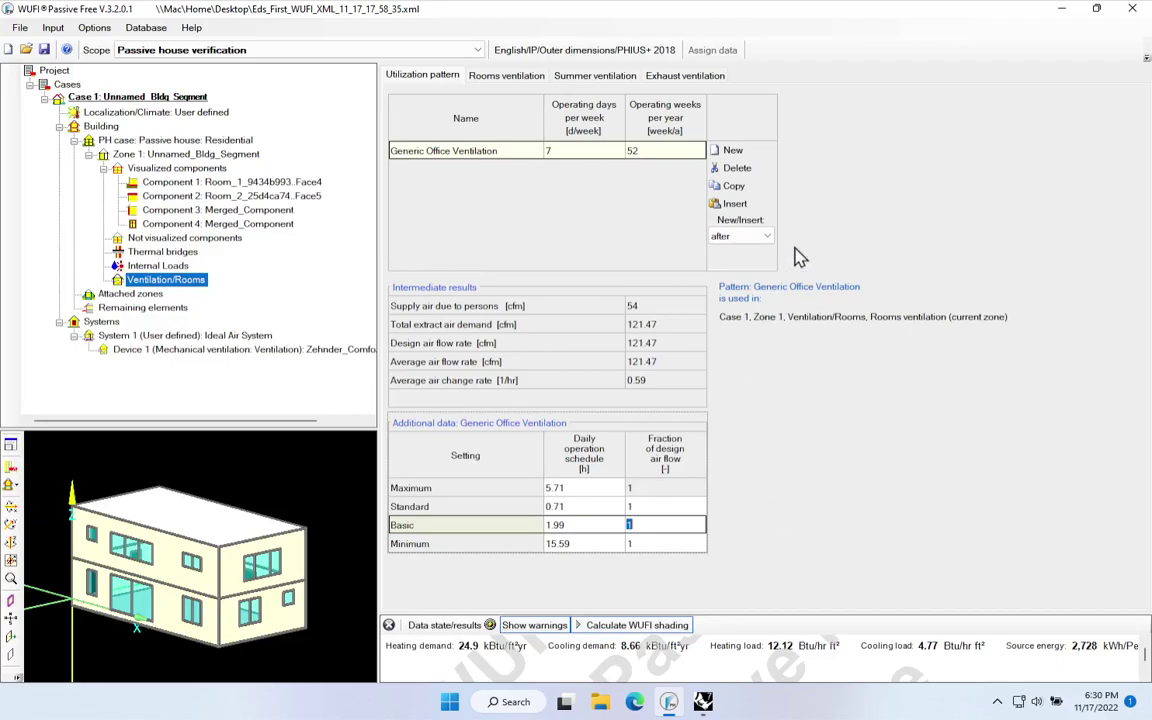
Step: Switch to Grasshopper and widen its window so the definition fits from GEOMETRY through EXPORT TO WUFI-XML
{"action": "left_click", "coordinate": [703, 703]}
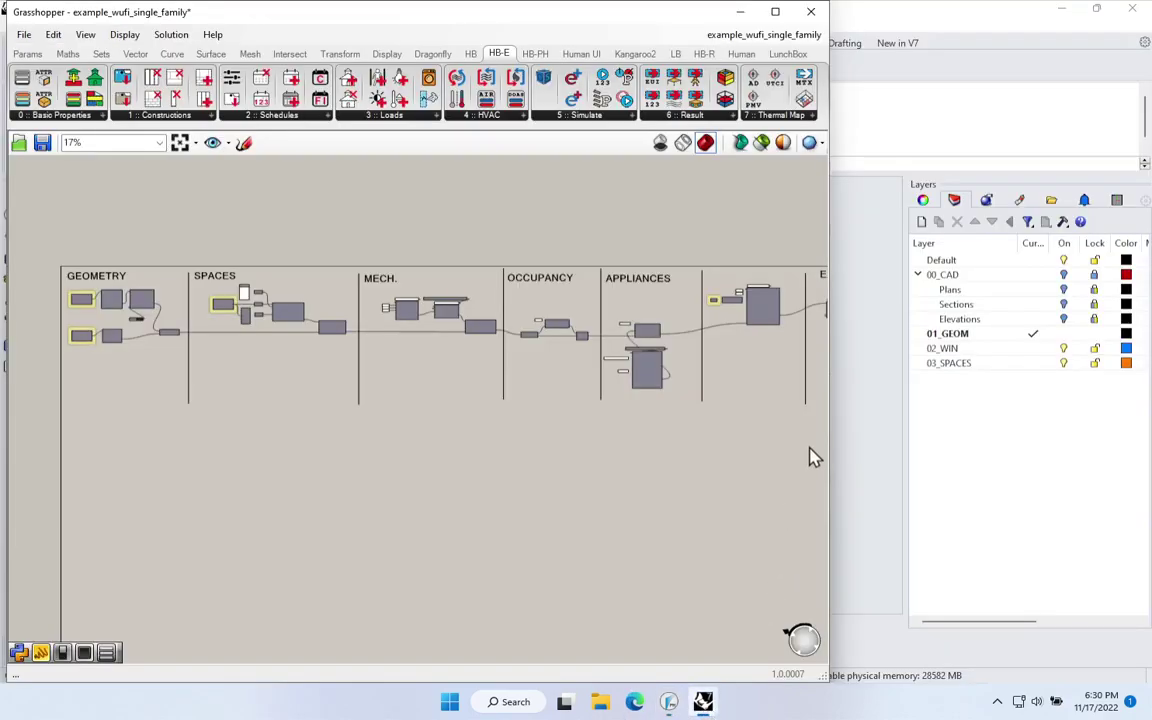
{"action": "left_click_drag", "start_coordinate": [828, 453], "coordinate": [315, 453]}
{"action": "left_click_drag", "start_coordinate": [699, 456], "coordinate": [784, 522]}
{"action": "left_click_drag", "start_coordinate": [316, 436], "coordinate": [956, 430]}
{"action": "left_click_drag", "start_coordinate": [599, 458], "coordinate": [570, 440]}
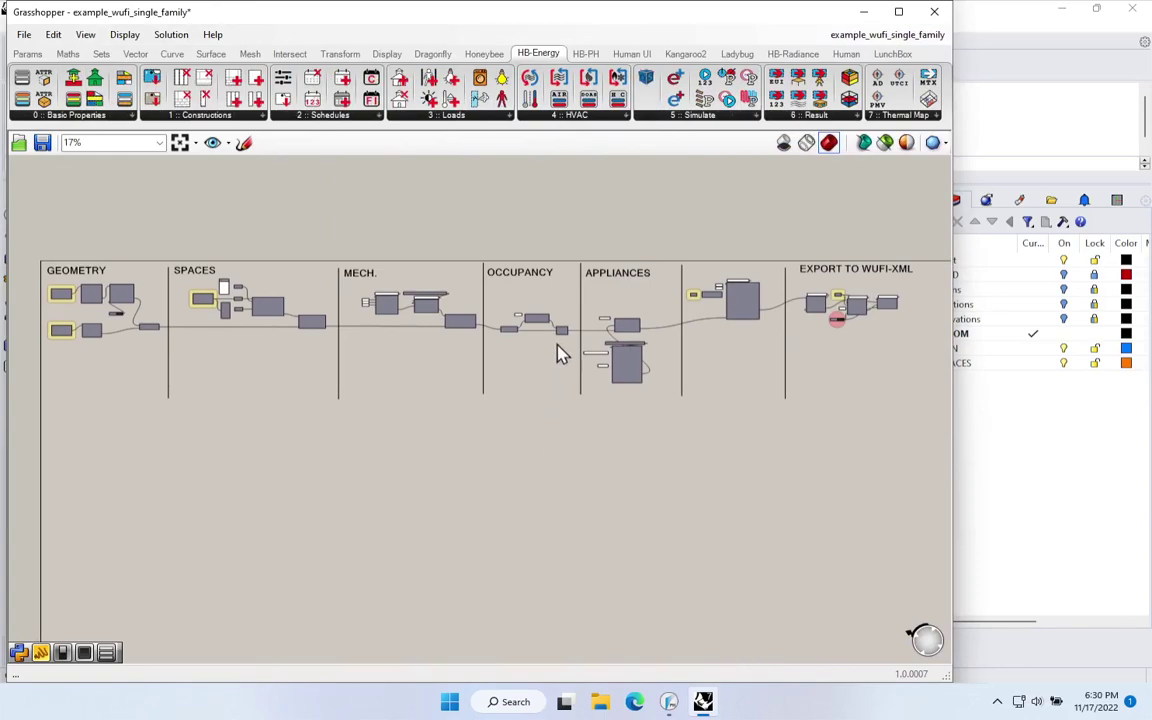
{"action": "left_click_drag", "start_coordinate": [572, 296], "coordinate": [517, 396]}
{"action": "left_click_drag", "start_coordinate": [657, 405], "coordinate": [500, 235]}
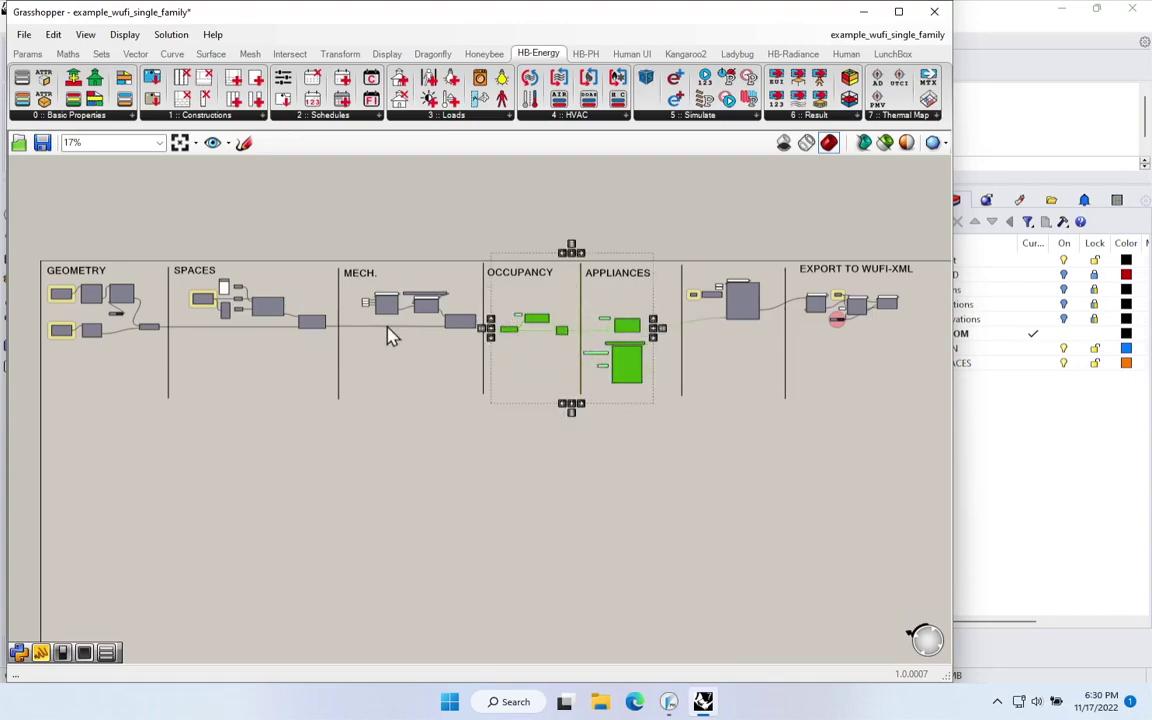
{"action": "left_click", "coordinate": [537, 468]}
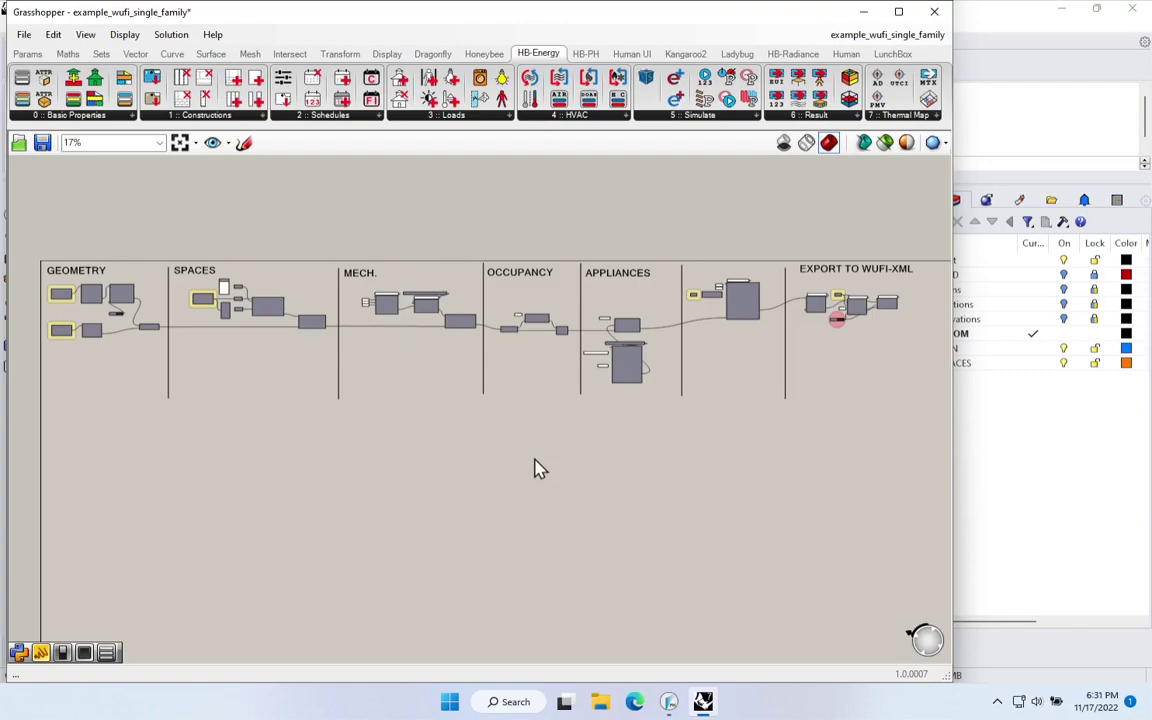
Step: Place the Honeybee-PH ventilation schedule component on the canvas below the SPACES group
{"action": "left_click", "coordinate": [587, 58]}
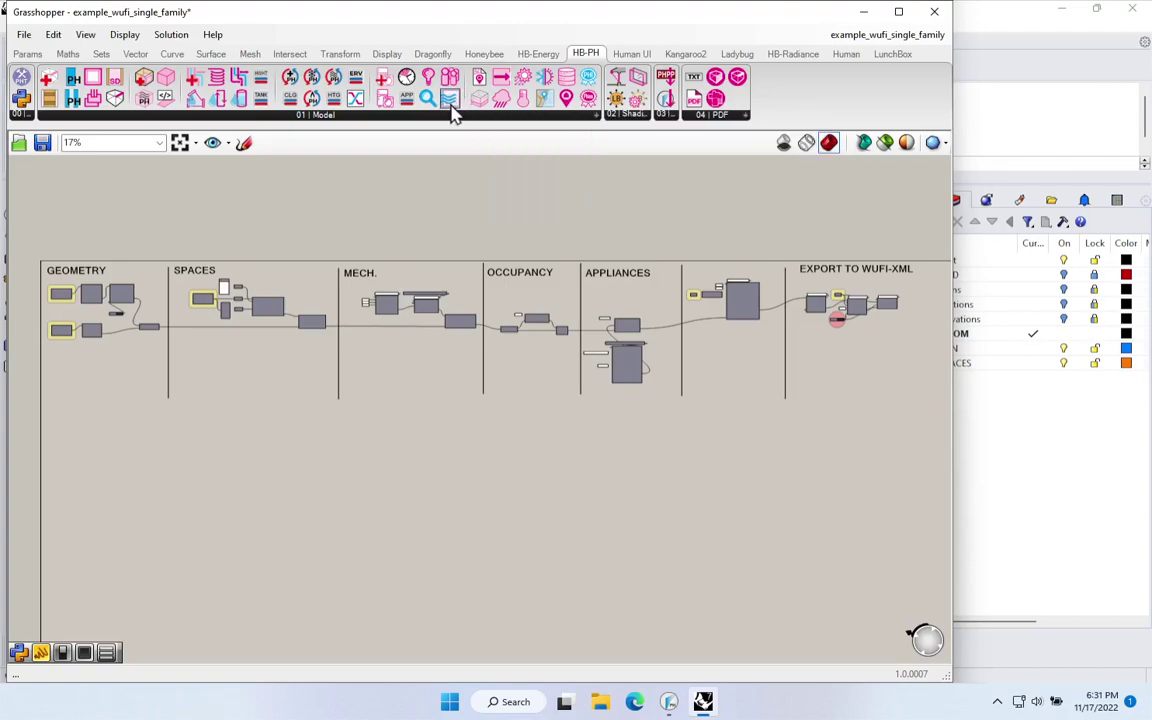
{"action": "left_click", "coordinate": [451, 100]}
{"action": "left_click", "coordinate": [275, 360]}
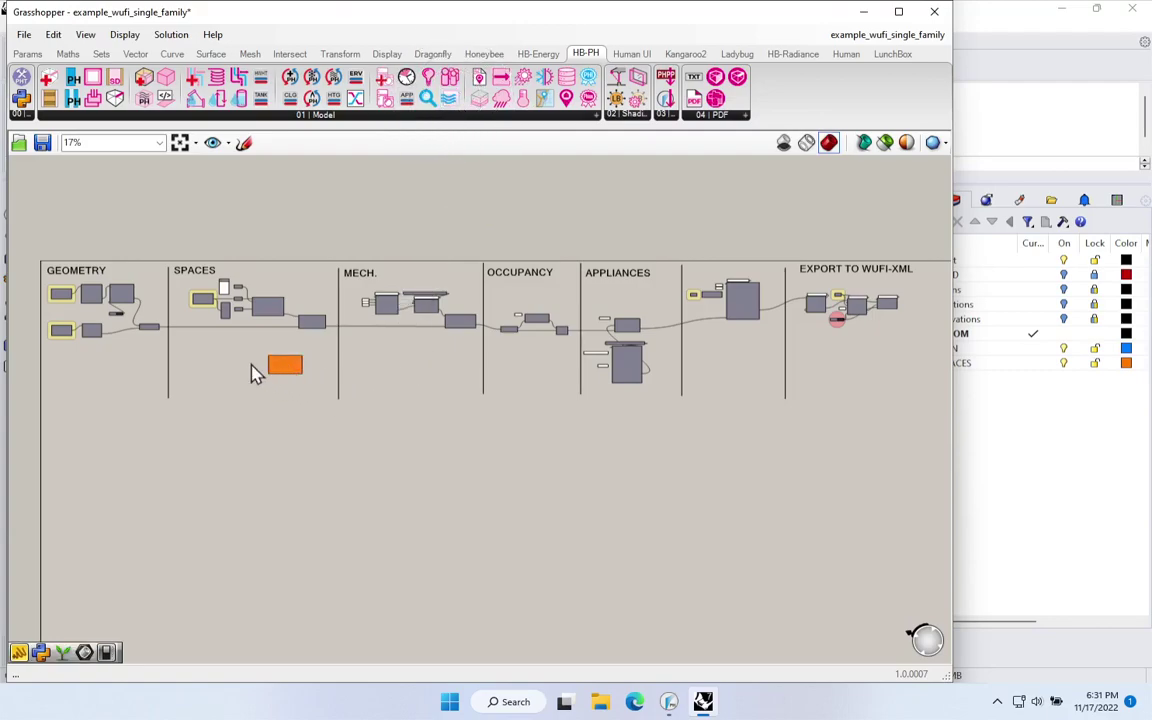
Step: Shift MECH. and the following sections away from SPACES and move the ventilation schedule component into the gap
{"action": "scroll", "coordinate": [157, 325], "scroll_direction": "up", "scroll_amount": 1}
{"action": "scroll", "coordinate": [157, 325], "scroll_direction": "up", "scroll_amount": 4}
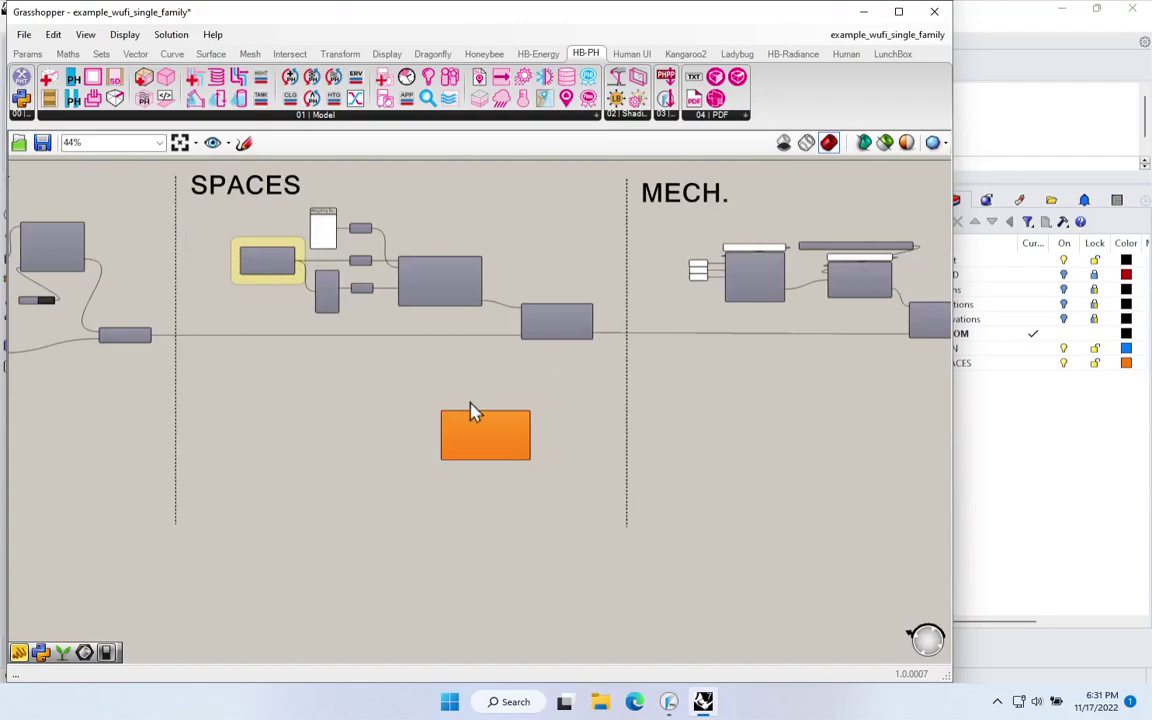
{"action": "left_click_drag", "start_coordinate": [609, 406], "coordinate": [905, 410]}
{"action": "left_click_drag", "start_coordinate": [290, 478], "coordinate": [567, 423]}
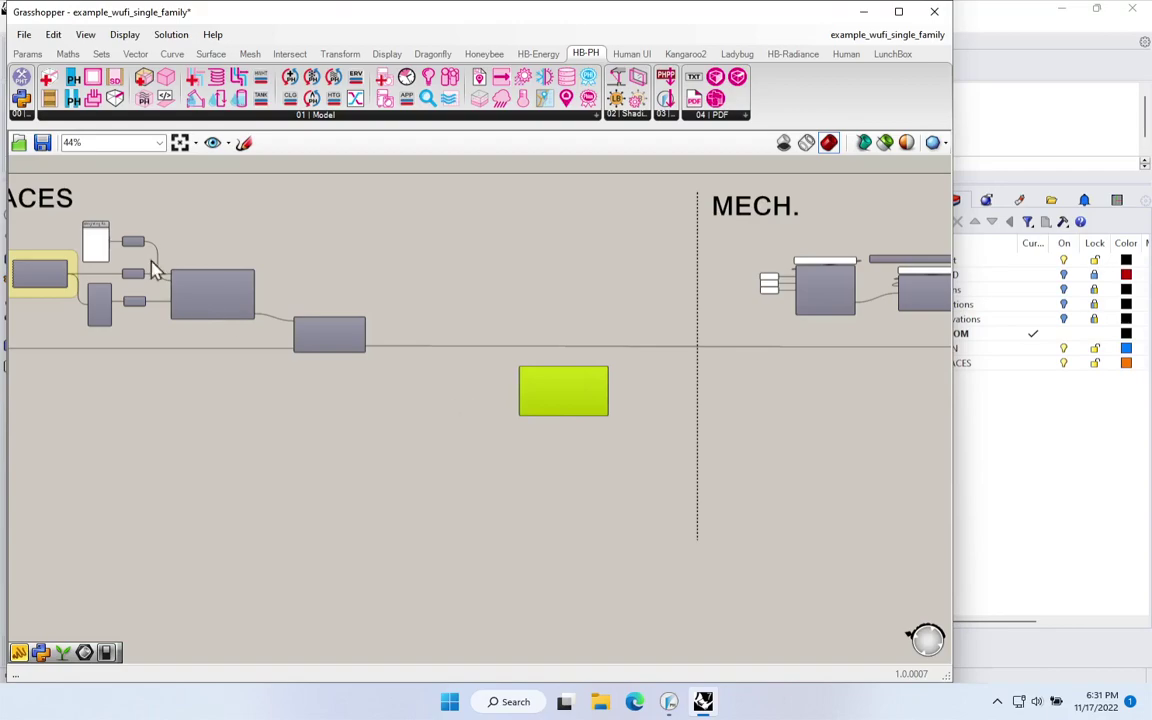
Step: Create a new section between SPACES and MECH. with a copied divider line and a copied heading reading "Vent. Schedule"
{"action": "left_click", "coordinate": [699, 418]}
{"action": "left_click_drag", "start_coordinate": [702, 424], "coordinate": [398, 418]}
{"action": "left_click_drag", "start_coordinate": [15, 206], "coordinate": [520, 232]}
{"action": "left_click", "coordinate": [84, 231]}
{"action": "double_click", "coordinate": [520, 232]}
{"action": "type", "text": "Ven"}
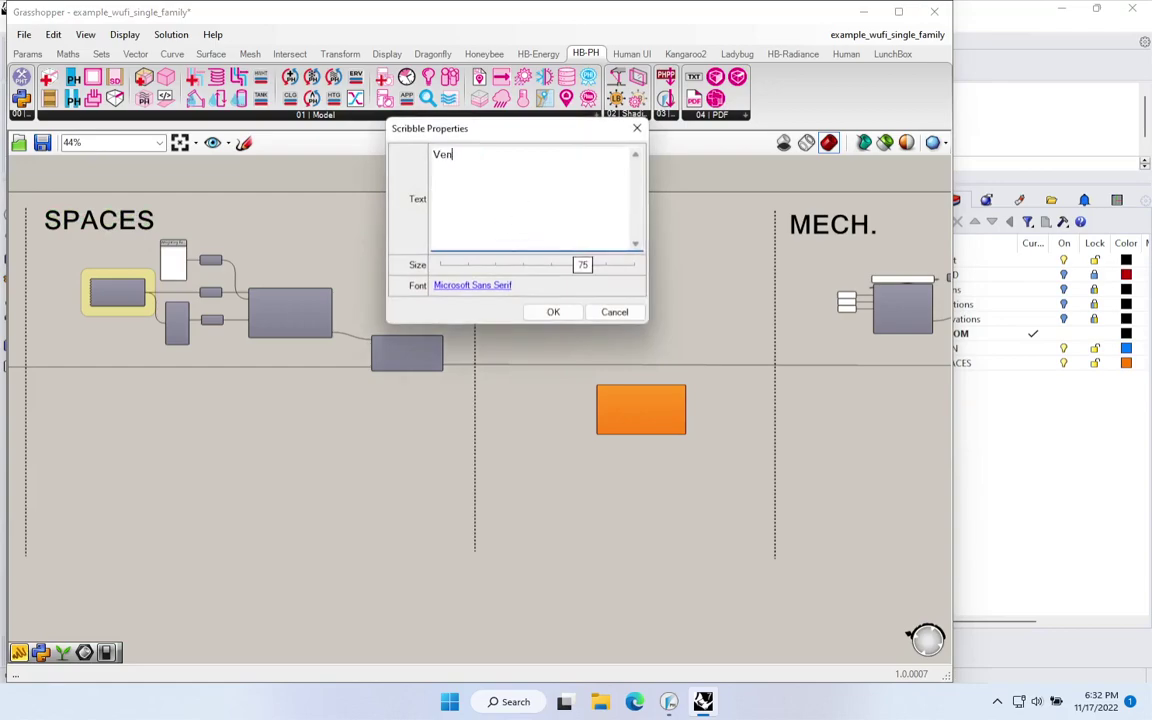
{"action": "type", "text": "t Schedule"}
{"action": "left_click", "coordinate": [554, 314]}
Step: Reposition the ventilation schedule component in its section and change the section heading to "VENT. SCHEDULE"
{"action": "mouse_move", "coordinate": [648, 425]}
{"action": "left_mouse_down"}
{"action": "mouse_move", "coordinate": [660, 340]}
{"action": "mouse_move", "coordinate": [560, 404]}
{"action": "left_mouse_up"}
{"action": "scroll", "coordinate": [640, 338], "scroll_direction": "up", "scroll_amount": 3}
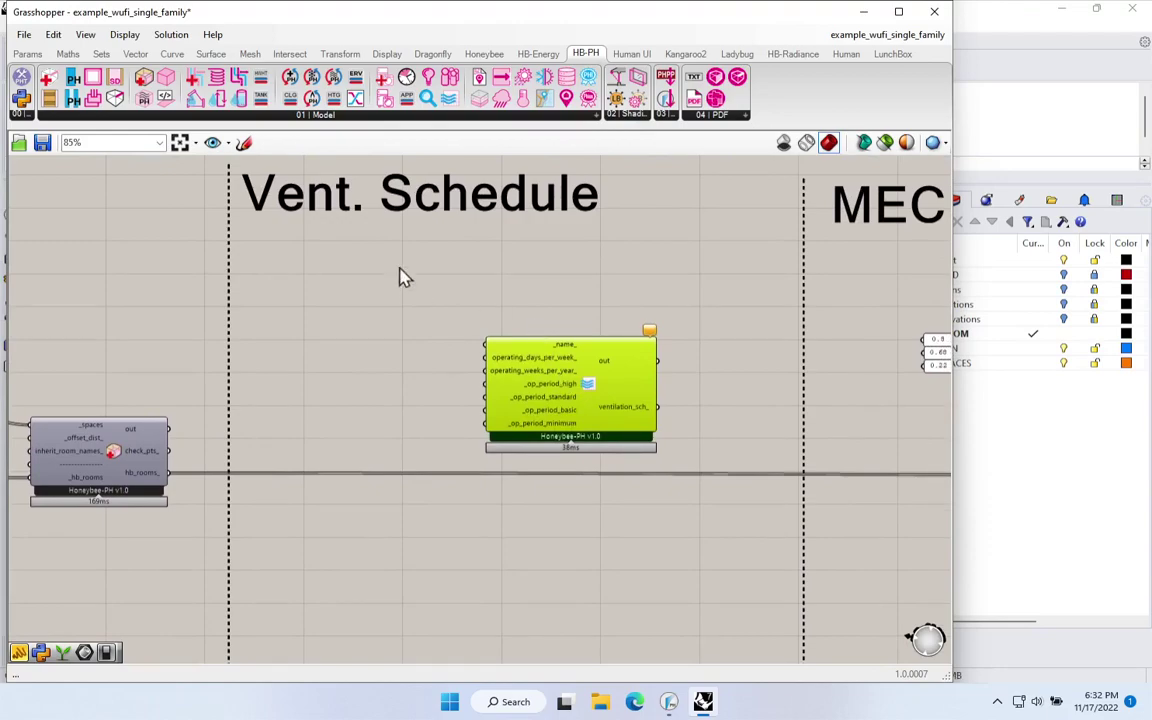
{"action": "left_click", "coordinate": [420, 205]}
{"action": "left_click_drag", "start_coordinate": [465, 192], "coordinate": [352, 140]}
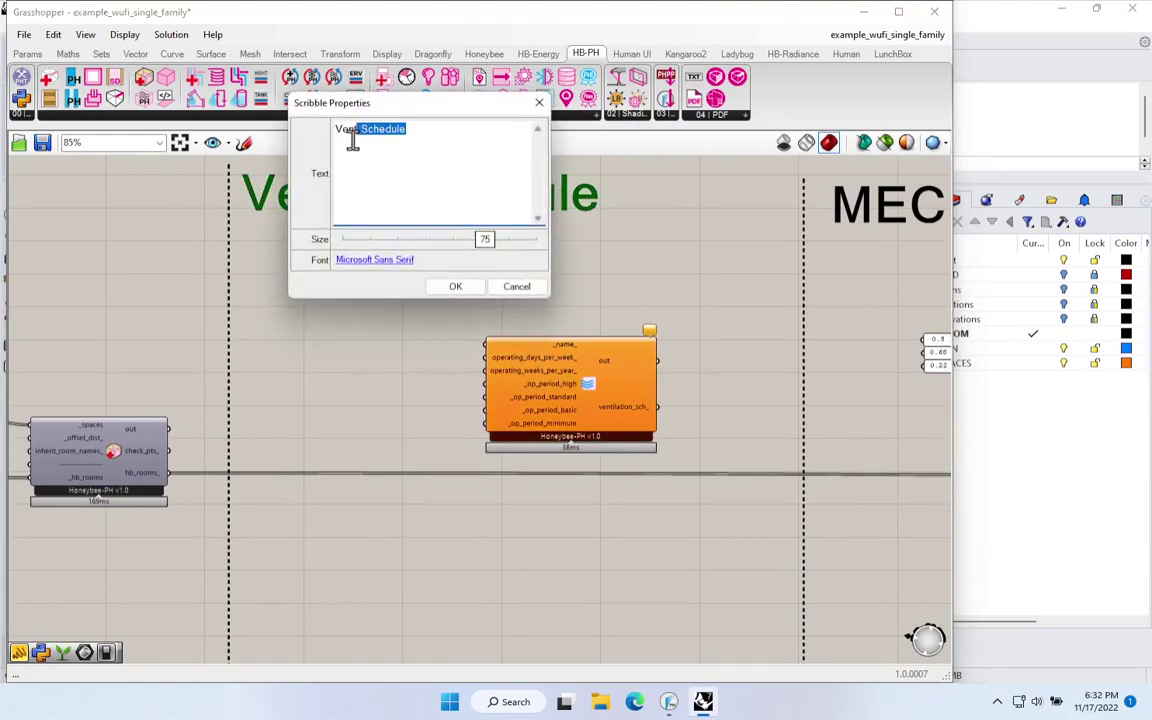
{"action": "type", "text": "ENT. SCHEDULE"}
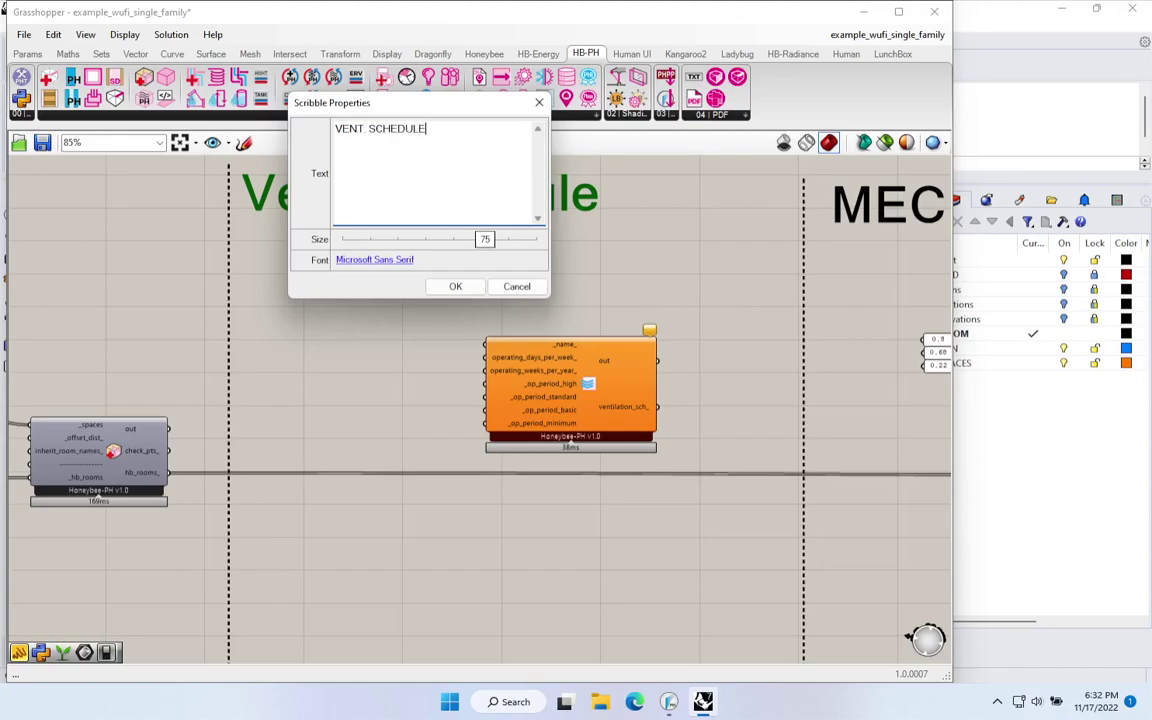
{"action": "left_click", "coordinate": [454, 288]}
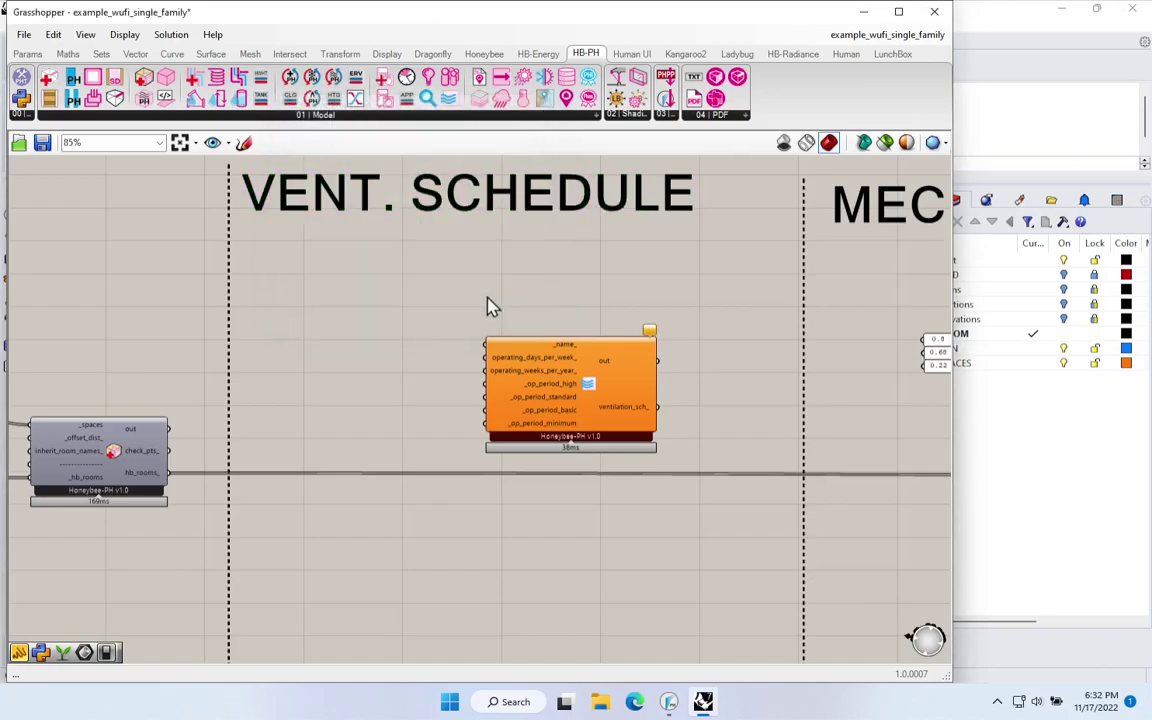
Step: Compare the ventilation schedule component's operating days, weeks and period inputs with the utilization pattern settings in WUFI Passive
{"action": "left_click", "coordinate": [547, 397]}
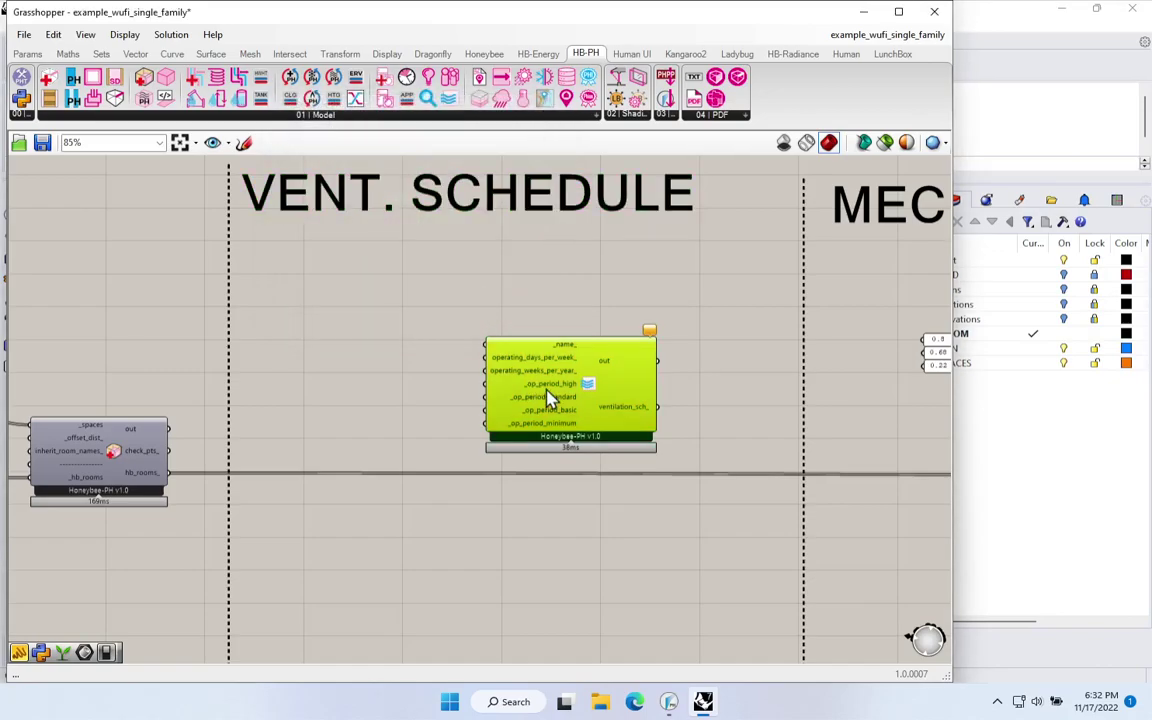
{"action": "scroll", "coordinate": [545, 375], "scroll_direction": "up", "scroll_amount": 4}
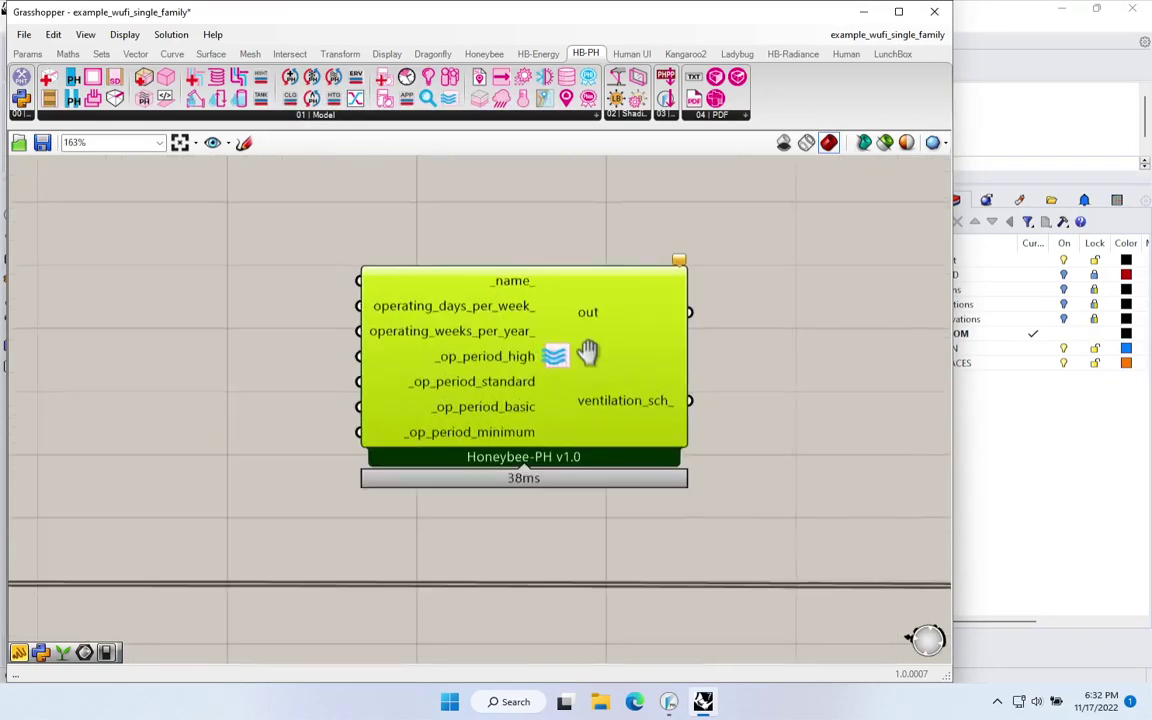
{"action": "mouse_move", "coordinate": [573, 388]}
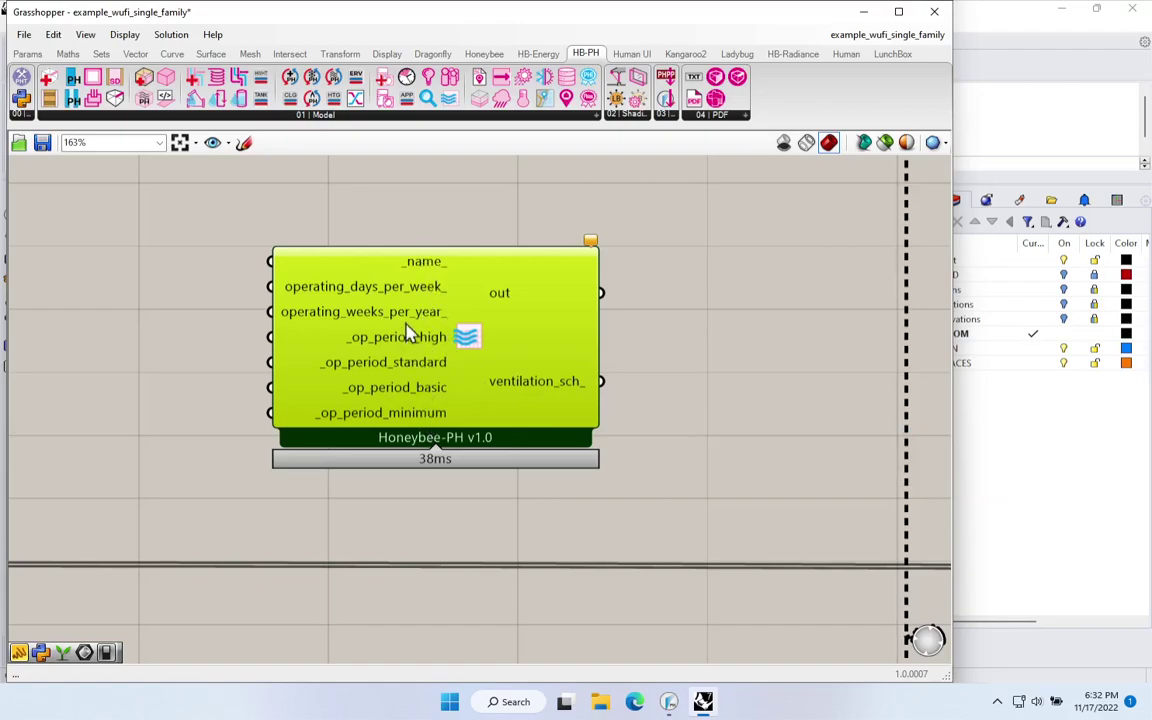
{"action": "mouse_move", "coordinate": [397, 292]}
{"action": "mouse_move", "coordinate": [413, 344]}
{"action": "mouse_move", "coordinate": [422, 435]}
{"action": "left_click", "coordinate": [670, 704]}
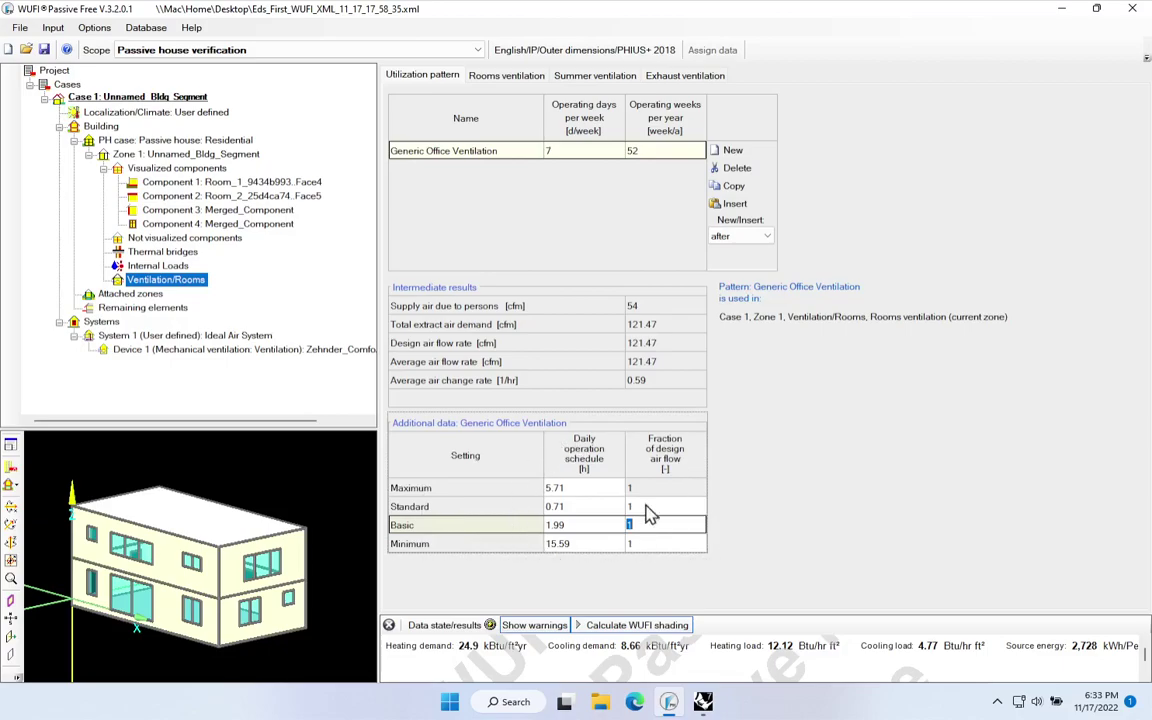
{"action": "mouse_move", "coordinate": [703, 700]}
{"action": "left_click", "coordinate": [715, 600]}
Step: Add a text panel containing "Eds_Vent_Sched" and connect it to the ventilation schedule component's _name_ input
{"action": "left_click_drag", "start_coordinate": [240, 528], "coordinate": [424, 545]}
{"action": "left_click_drag", "start_coordinate": [509, 499], "coordinate": [676, 388]}
{"action": "mouse_move", "coordinate": [676, 380]}
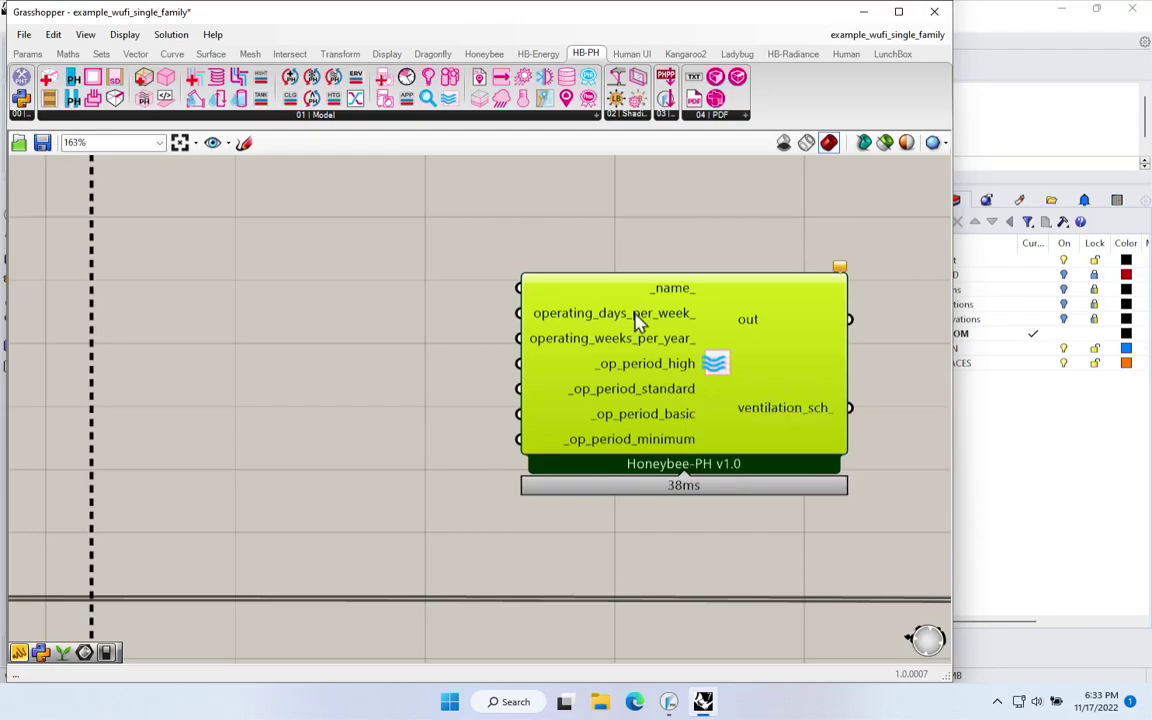
{"action": "double_click", "coordinate": [571, 222]}
{"action": "type", "text": "\"E"}
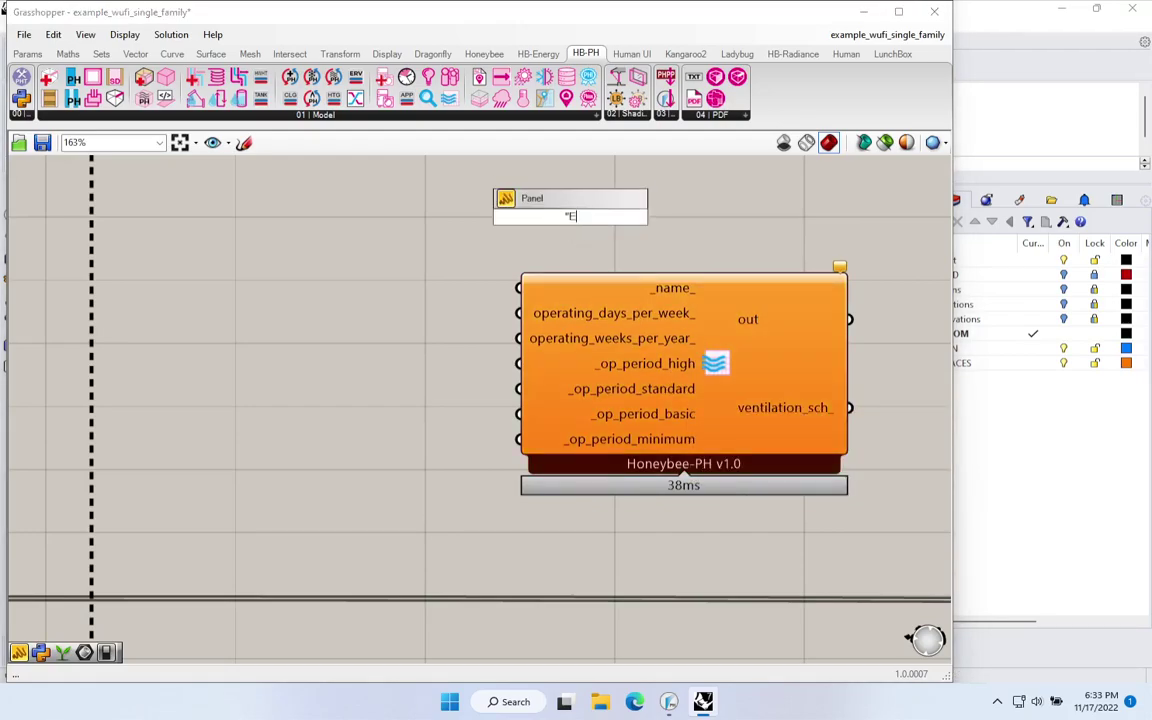
{"action": "type", "text": "ds_Vent_Sched"}
{"action": "key", "text": "Return"}
{"action": "left_click_drag", "start_coordinate": [519, 288], "coordinate": [620, 263]}
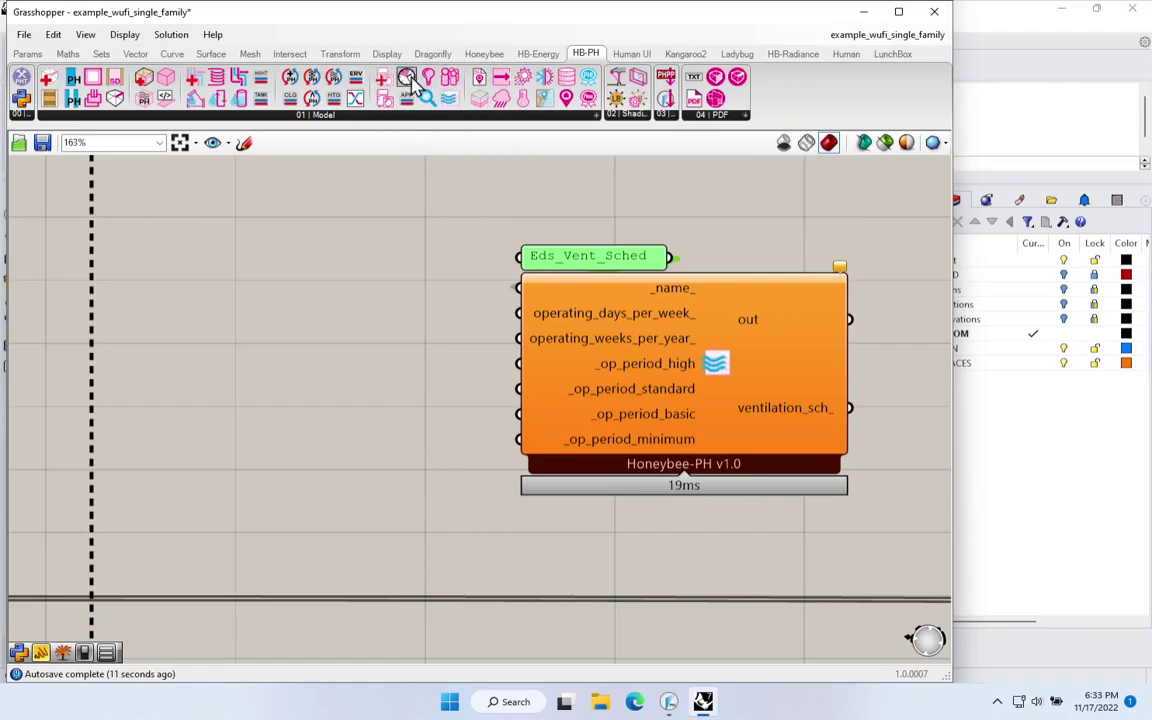
Step: Place a Honeybee-PH operating period component beside the schedule component's inputs and check its inputs against WUFI's daily operation schedule
{"action": "left_click_drag", "start_coordinate": [406, 80], "coordinate": [357, 324]}
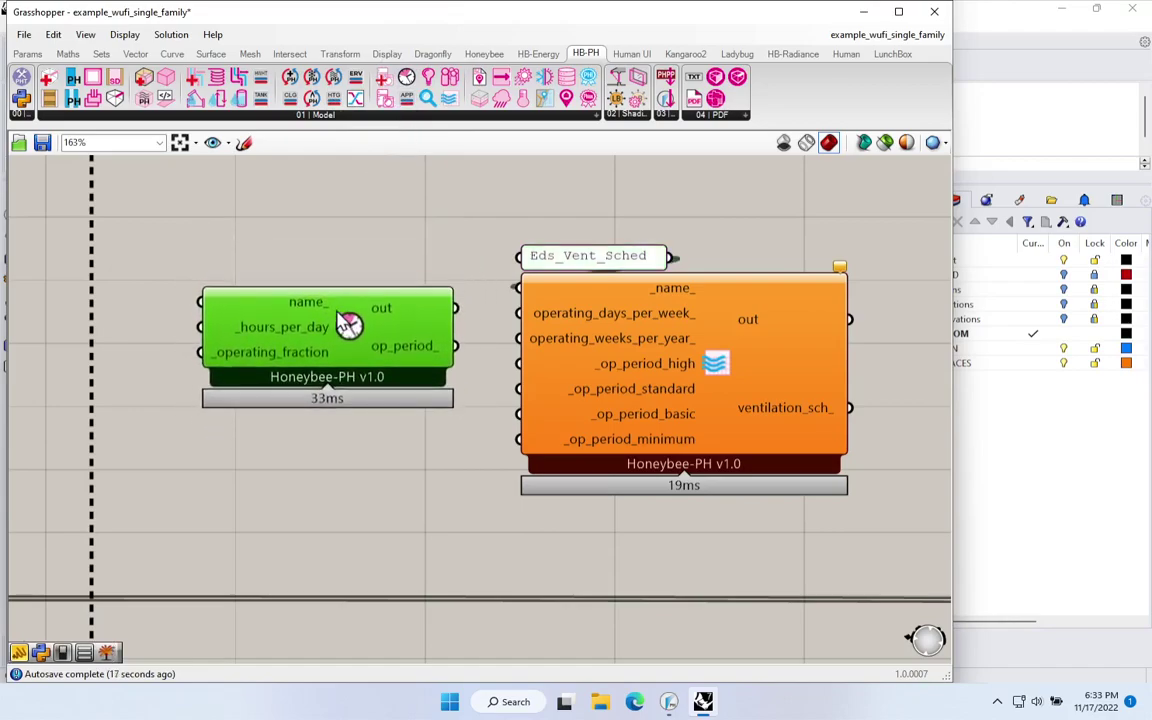
{"action": "mouse_move", "coordinate": [313, 335]}
{"action": "mouse_move", "coordinate": [325, 366]}
{"action": "mouse_move", "coordinate": [325, 366]}
{"action": "left_mouse_down"}
{"action": "mouse_move", "coordinate": [362, 327]}
{"action": "mouse_move", "coordinate": [372, 366]}
{"action": "mouse_move", "coordinate": [334, 366]}
{"action": "left_mouse_up"}
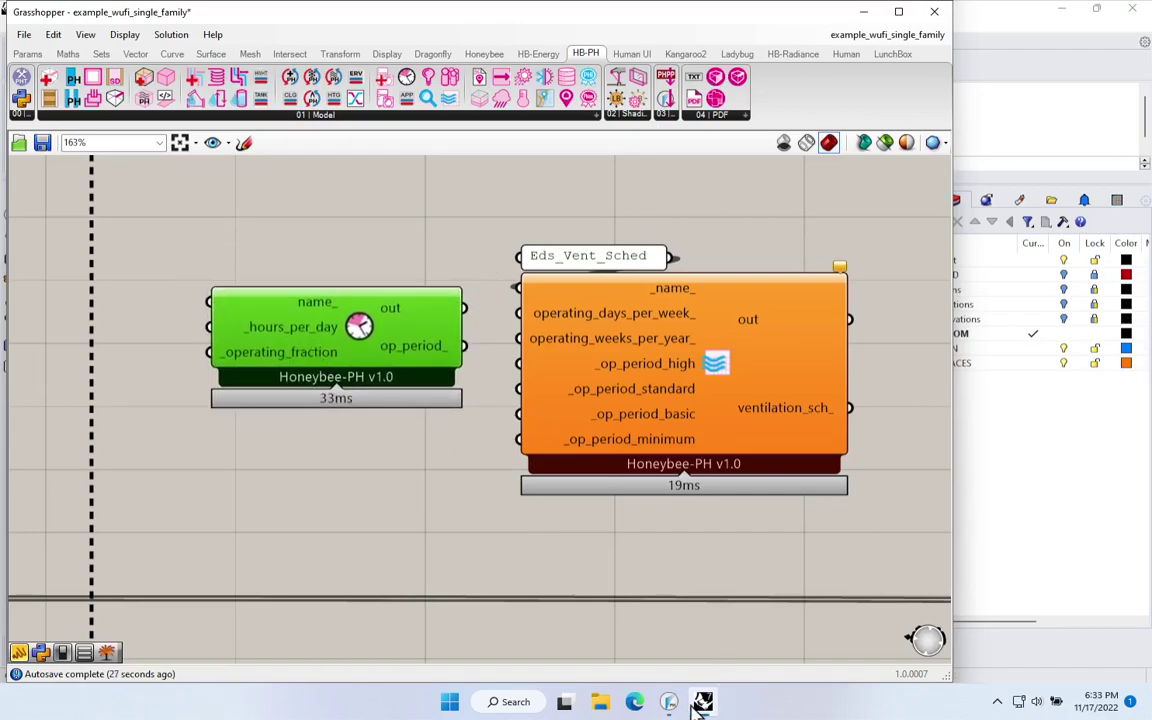
{"action": "left_click", "coordinate": [701, 703]}
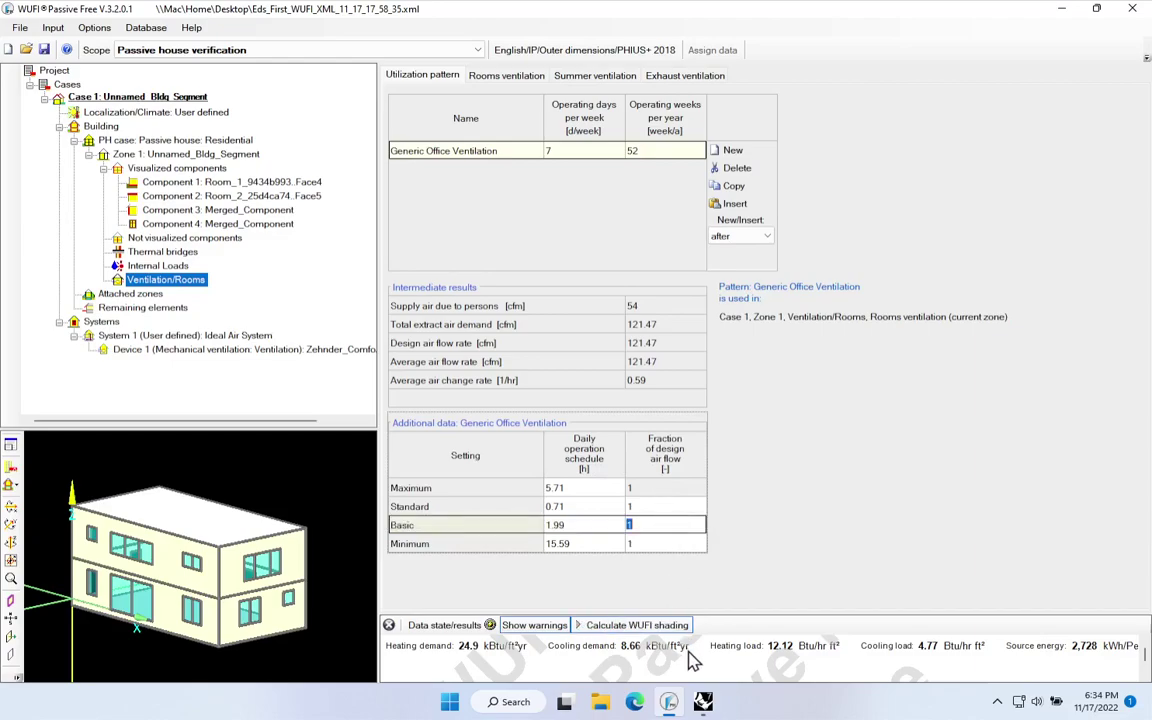
{"action": "left_click", "coordinate": [700, 700]}
{"action": "left_click_drag", "start_coordinate": [410, 360], "coordinate": [415, 350]}
Step: Add a panel containing 1 and connect it to the operating period component's _operating_fraction input
{"action": "double_click", "coordinate": [204, 235]}
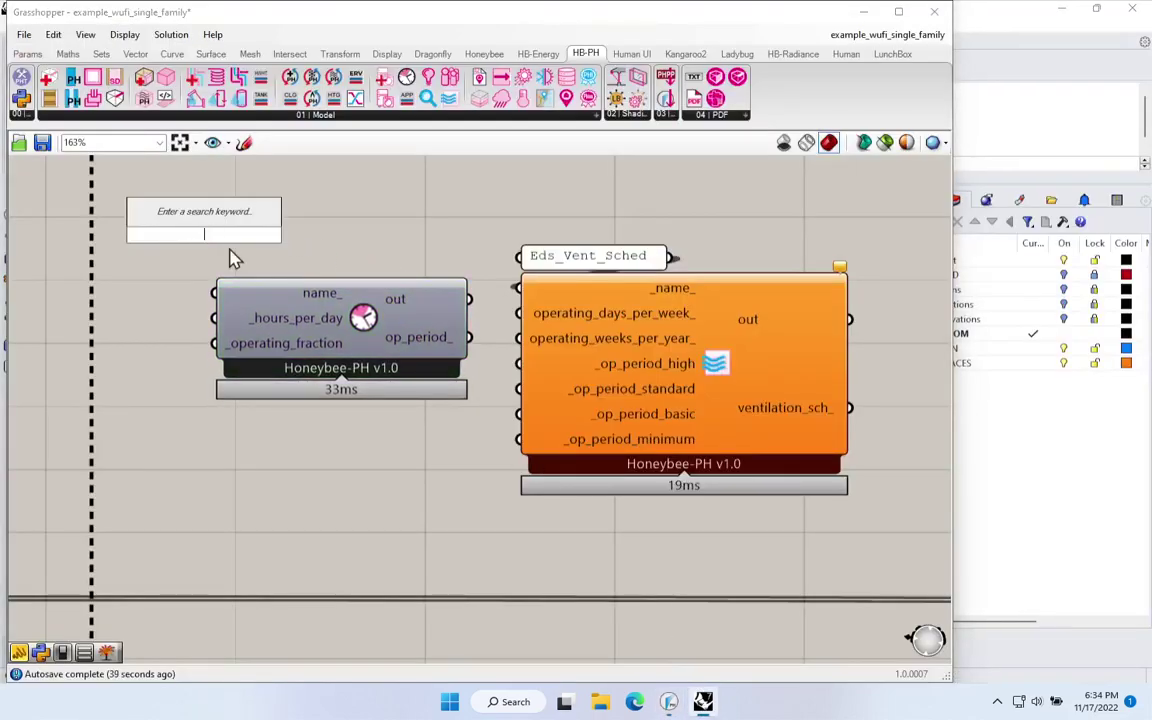
{"action": "type", "text": "\"1"}
{"action": "key", "text": "Return"}
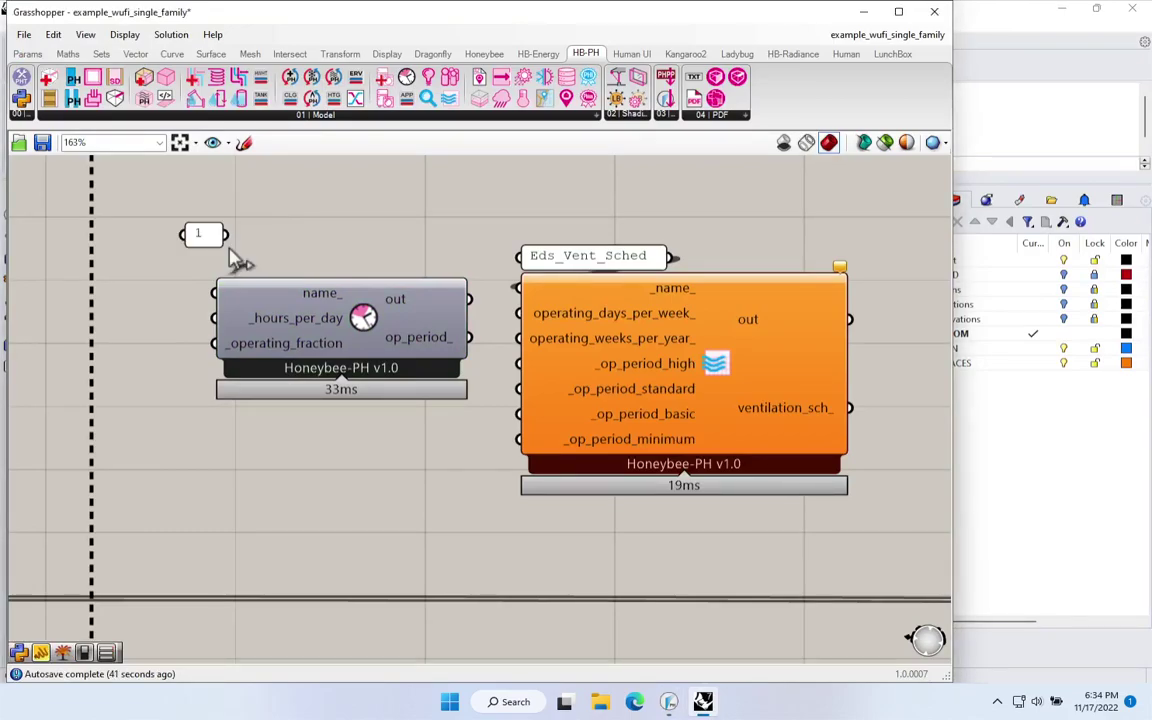
{"action": "left_click_drag", "start_coordinate": [265, 236], "coordinate": [213, 343]}
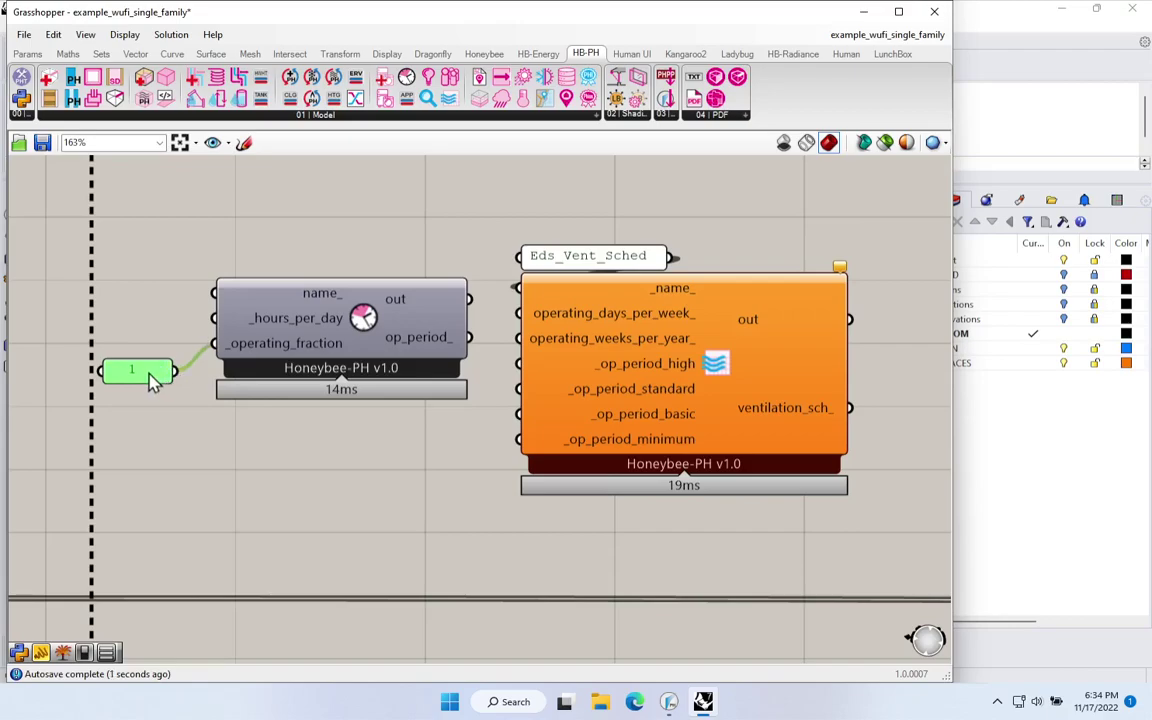
{"action": "left_click_drag", "start_coordinate": [154, 379], "coordinate": [165, 362]}
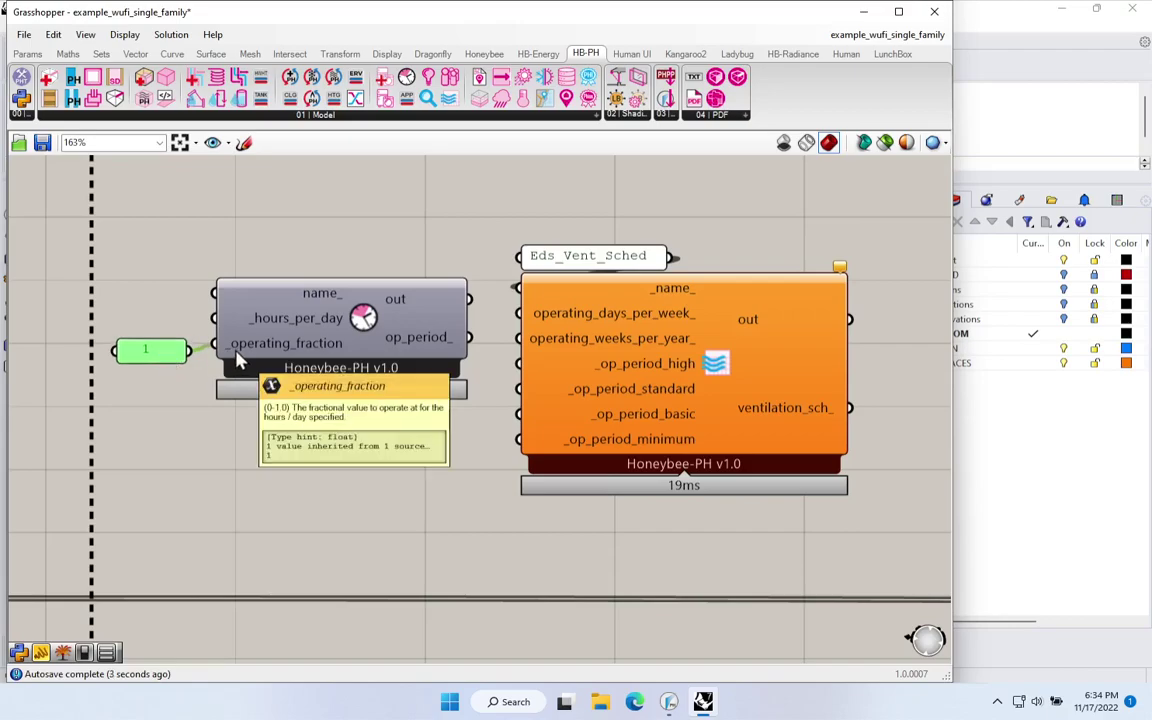
Step: Feed a panel of 1 into the operating period's _hours_per_day input and connect its op_period_ output to the schedule's _op_period_high input
{"action": "left_click", "coordinate": [130, 308]}
{"action": "double_click", "coordinate": [130, 308]}
{"action": "type", "text": "1"}
{"action": "key", "text": "Return"}
{"action": "left_click_drag", "start_coordinate": [150, 296], "coordinate": [214, 318]}
{"action": "left_click_drag", "start_coordinate": [151, 298], "coordinate": [162, 322]}
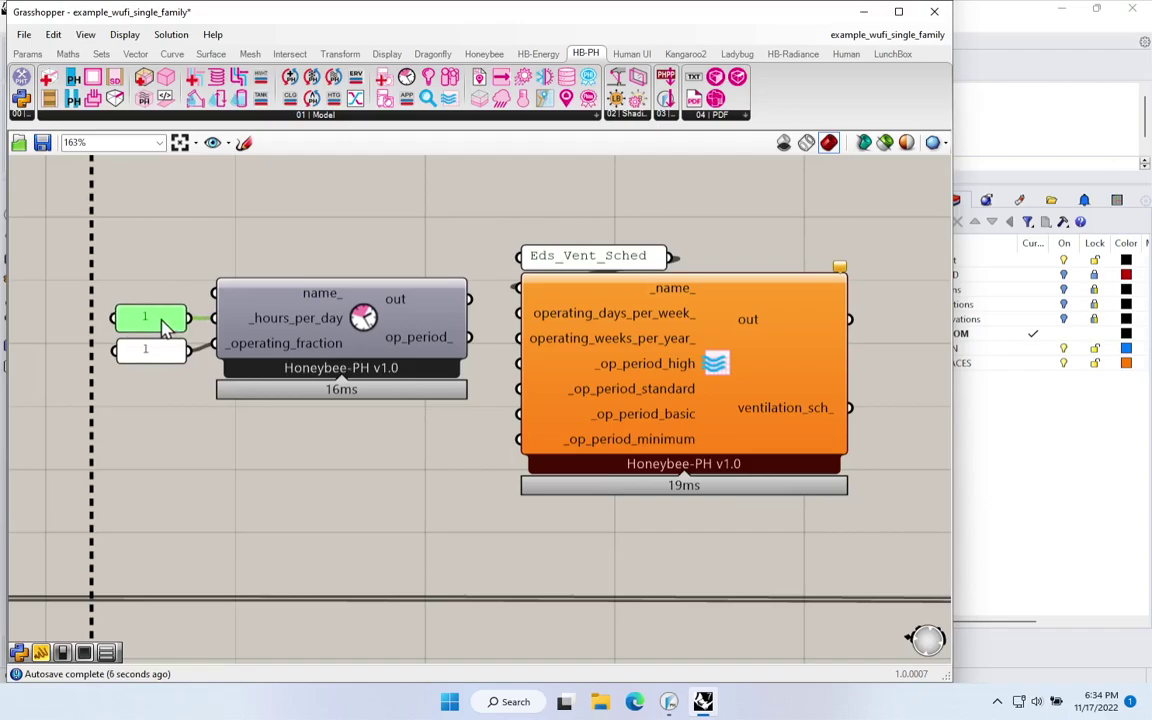
{"action": "left_click", "coordinate": [190, 396]}
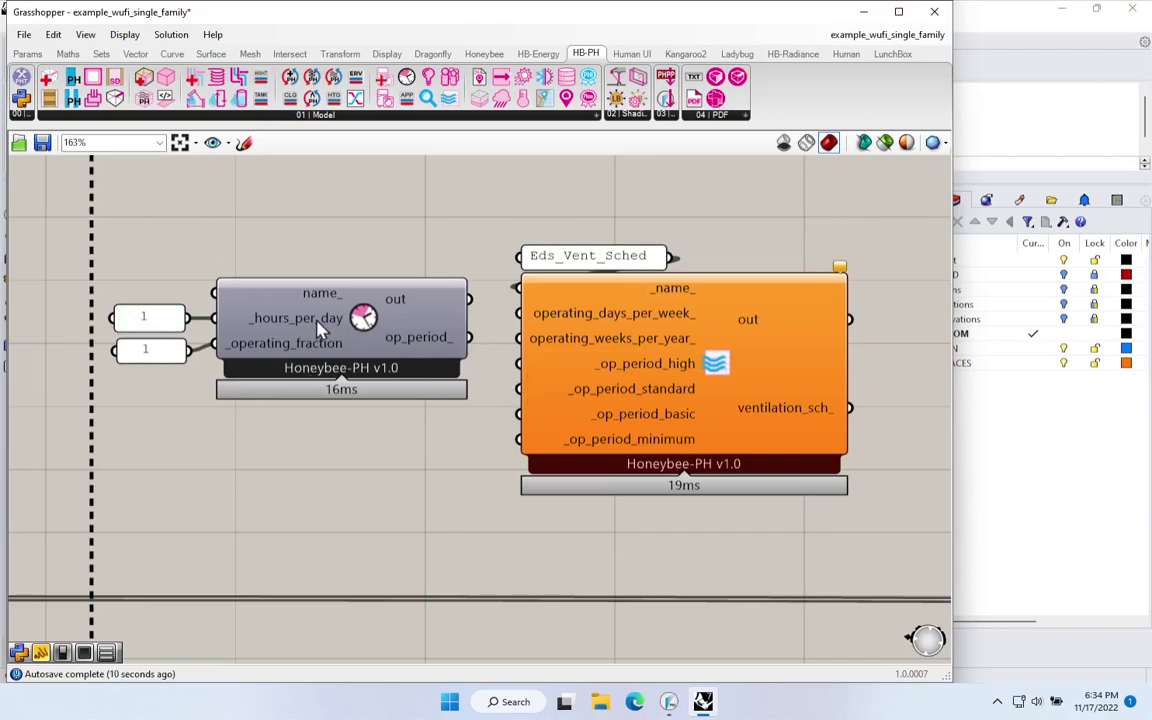
{"action": "left_click_drag", "start_coordinate": [468, 337], "coordinate": [540, 364]}
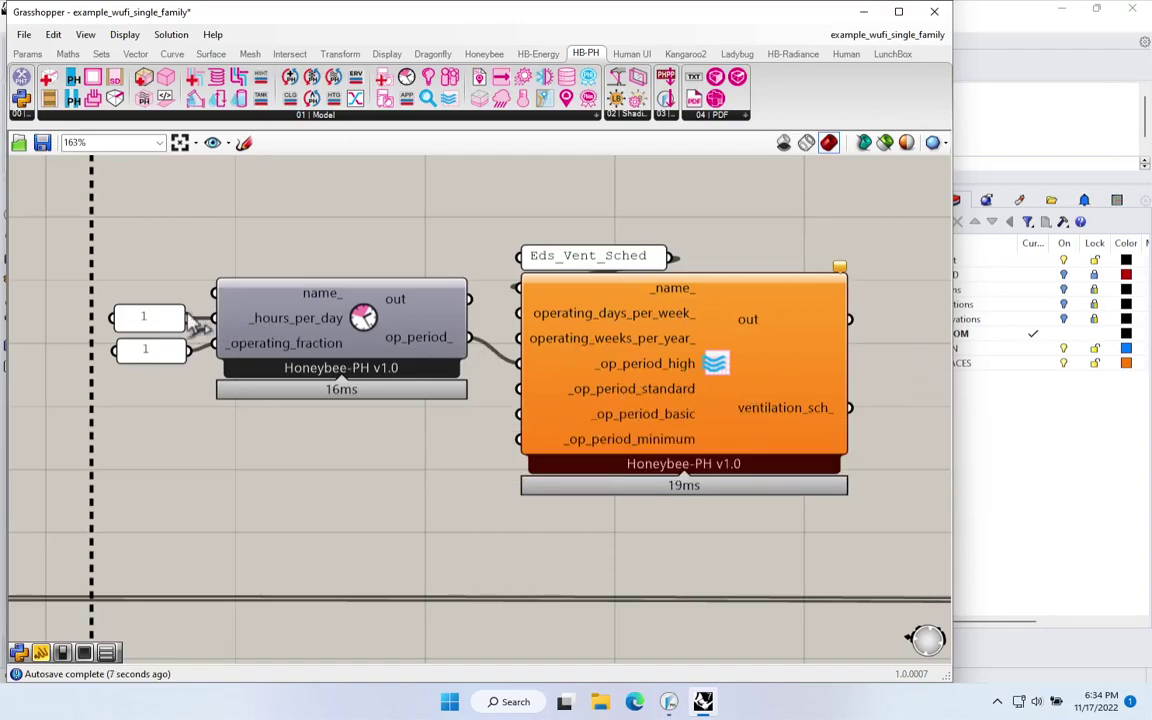
{"action": "mouse_move", "coordinate": [149, 320]}
{"action": "left_mouse_down"}
{"action": "mouse_move", "coordinate": [155, 313]}
{"action": "mouse_move", "coordinate": [129, 342]}
{"action": "mouse_move", "coordinate": [147, 311]}
{"action": "mouse_move", "coordinate": [155, 318]}
{"action": "left_mouse_up"}
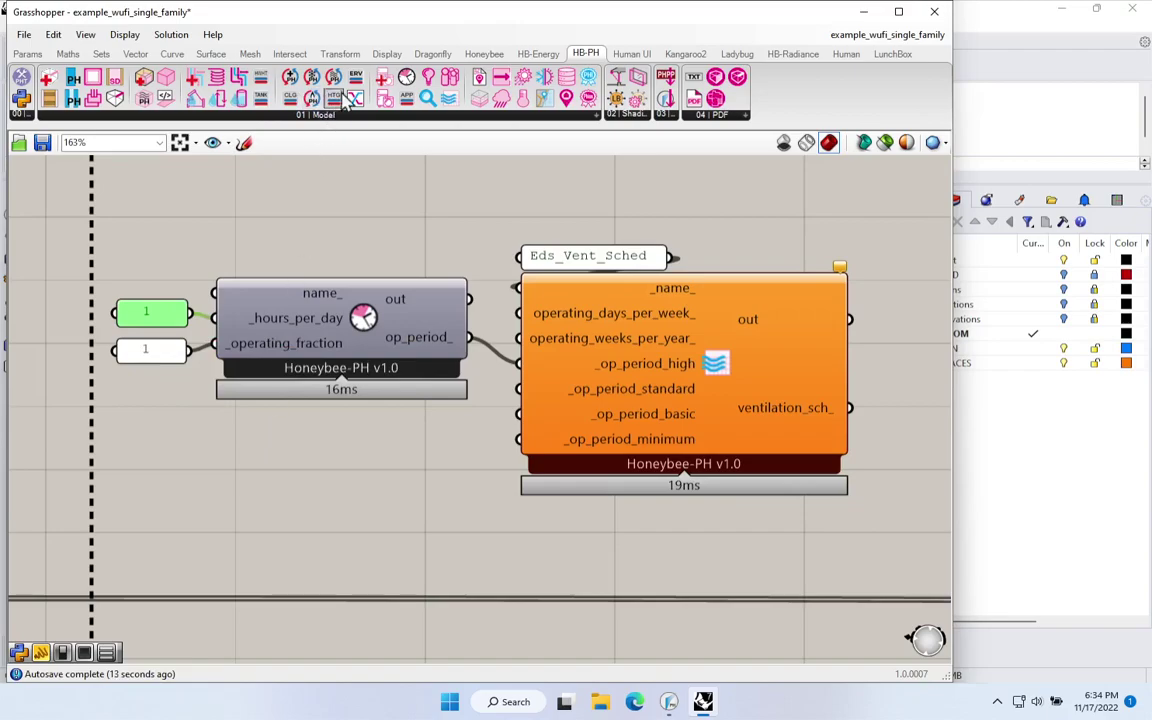
Step: Place a second operating period component below the first and feed a panel of 23 into its _hours_per_day input
{"action": "left_click_drag", "start_coordinate": [410, 80], "coordinate": [369, 472]}
{"action": "double_click", "coordinate": [154, 488]}
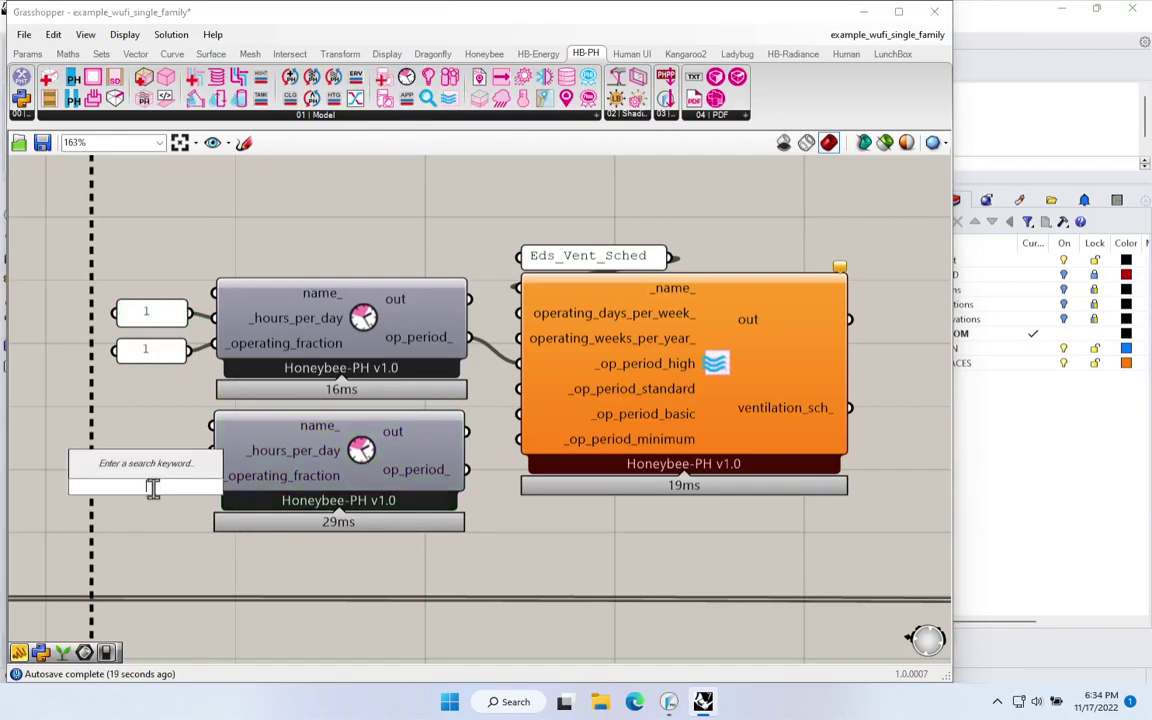
{"action": "type", "text": "\"23"}
{"action": "key", "text": "Return"}
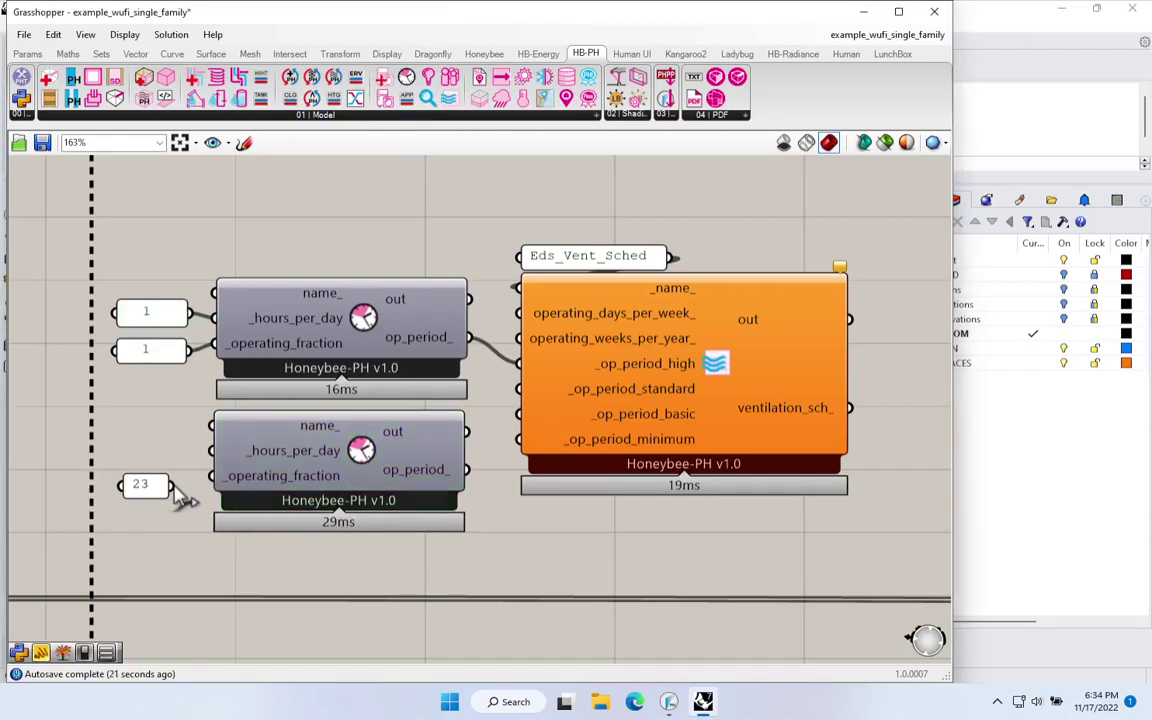
{"action": "mouse_move", "coordinate": [150, 488]}
{"action": "left_mouse_down"}
{"action": "mouse_move", "coordinate": [149, 456]}
{"action": "mouse_move", "coordinate": [211, 450]}
{"action": "mouse_move", "coordinate": [149, 463]}
{"action": "left_mouse_up"}
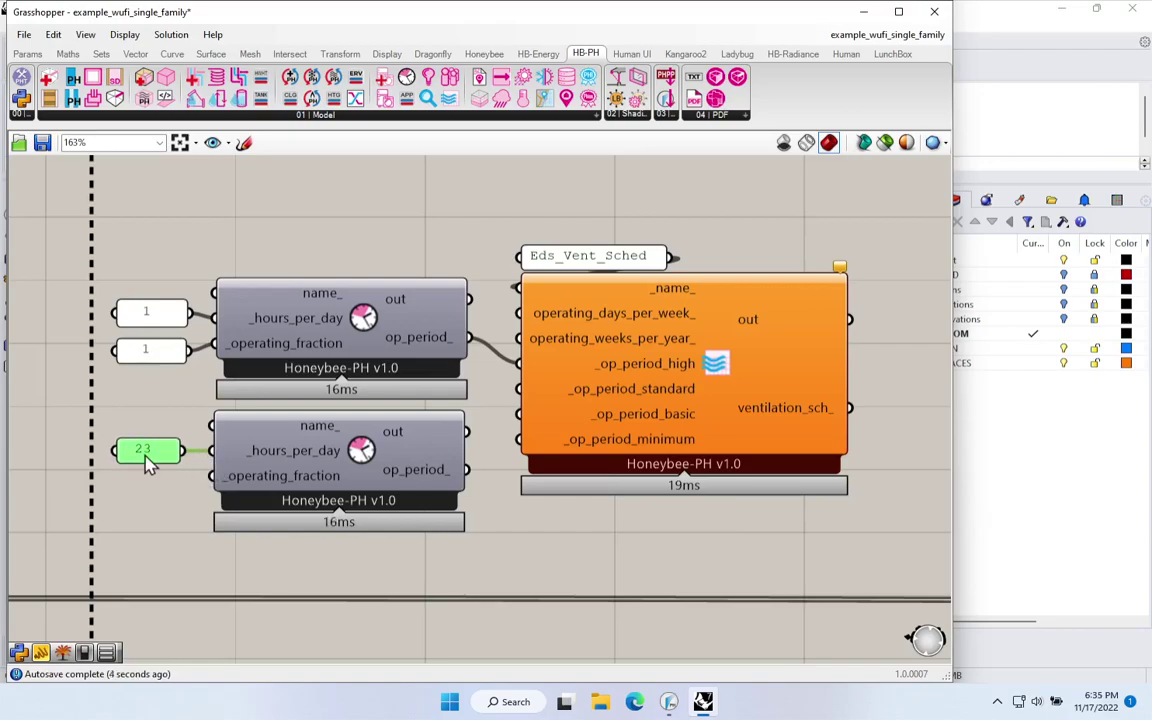
Step: Feed a panel of 0.75 into the second operating period's _operating_fraction and connect its op_period_ output to the schedule's _op_period_standard input
{"action": "double_click", "coordinate": [149, 487]}
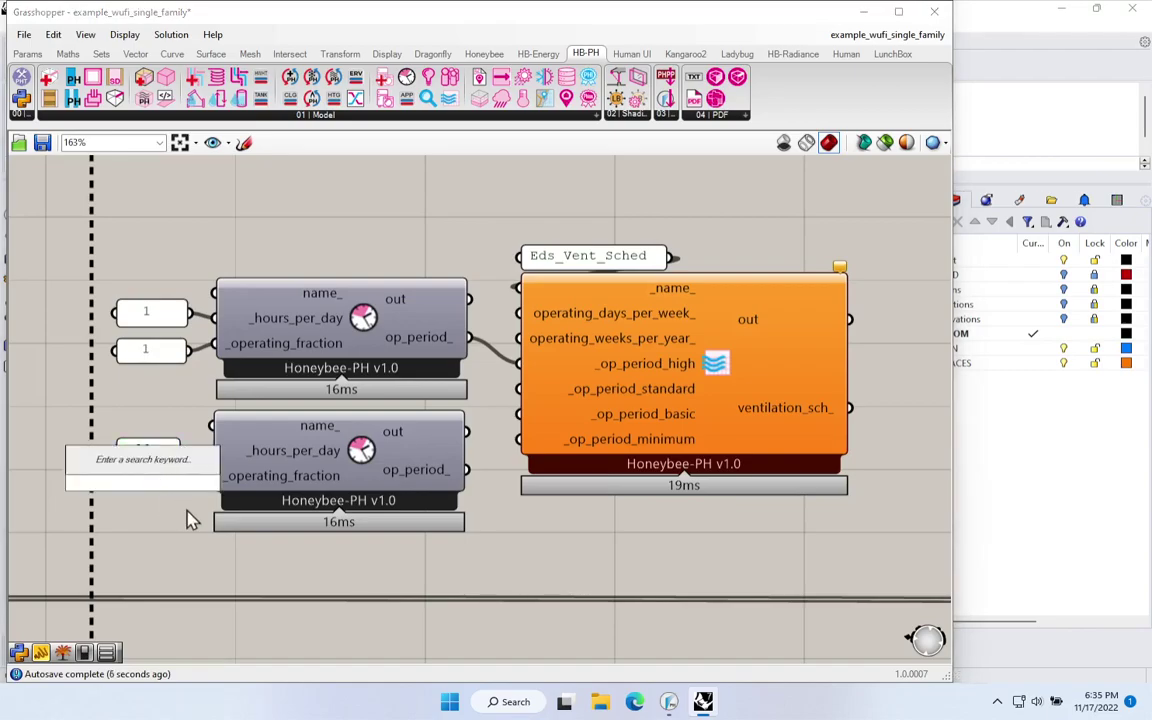
{"action": "type", "text": "1"}
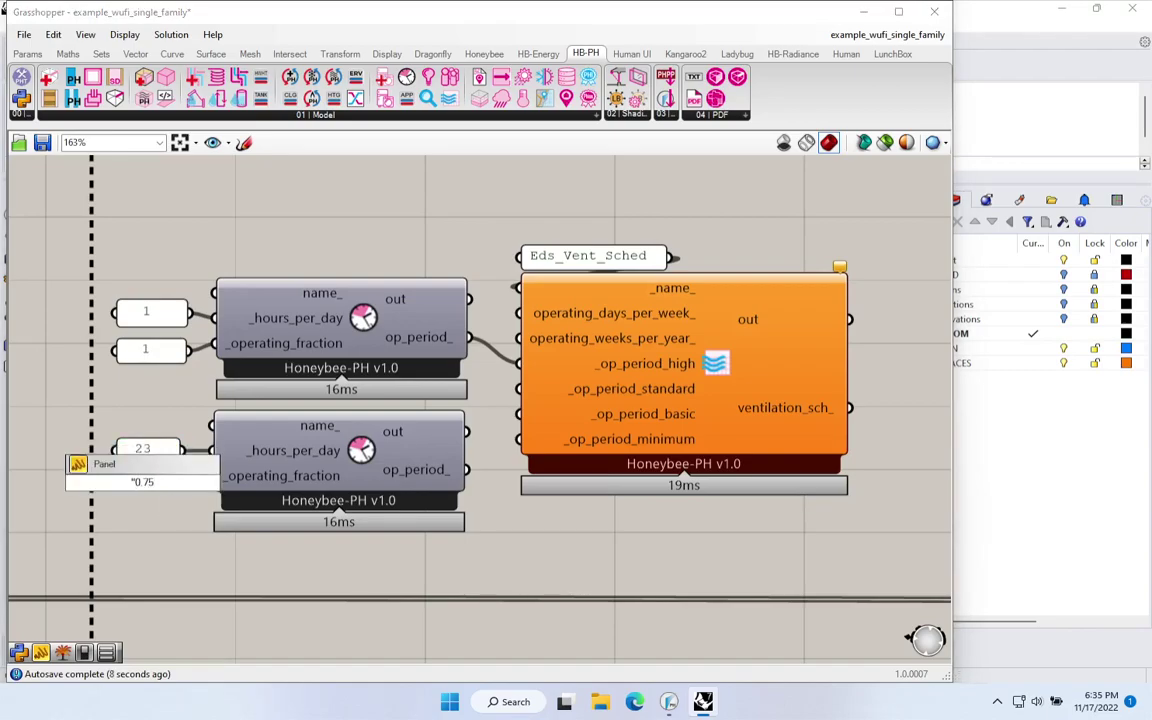
{"action": "type", "text": "0.75"}
{"action": "key", "text": "Return"}
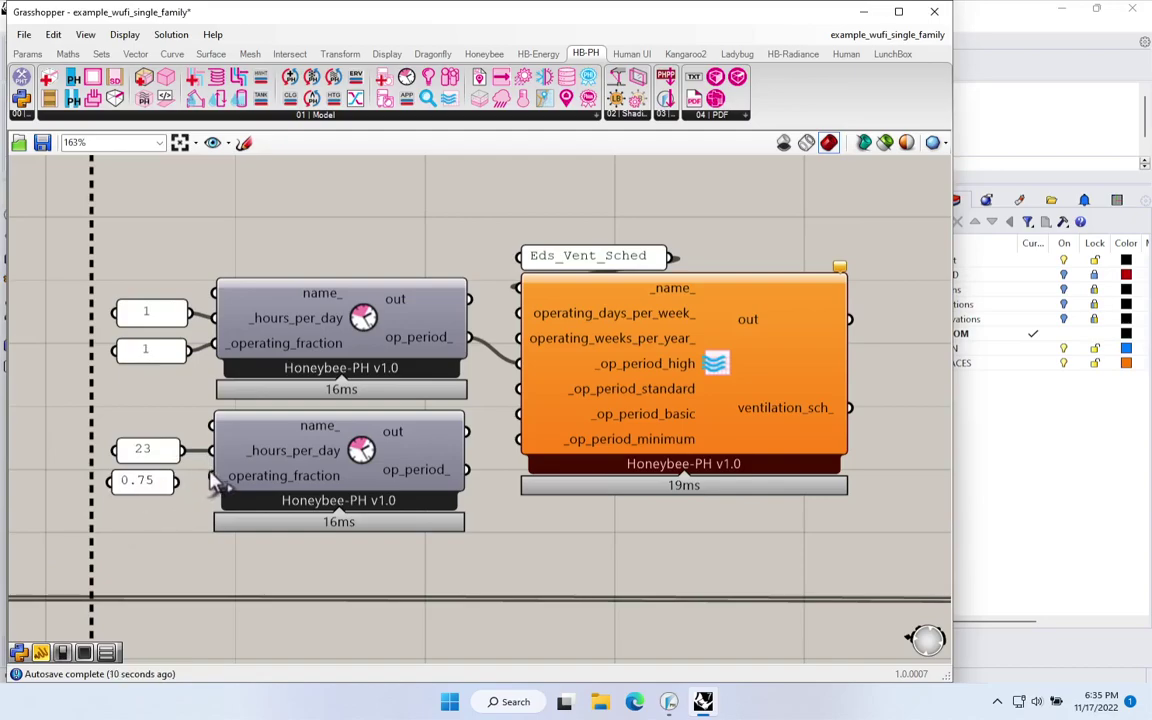
{"action": "left_click_drag", "start_coordinate": [211, 476], "coordinate": [141, 480]}
{"action": "left_click", "coordinate": [148, 488]}
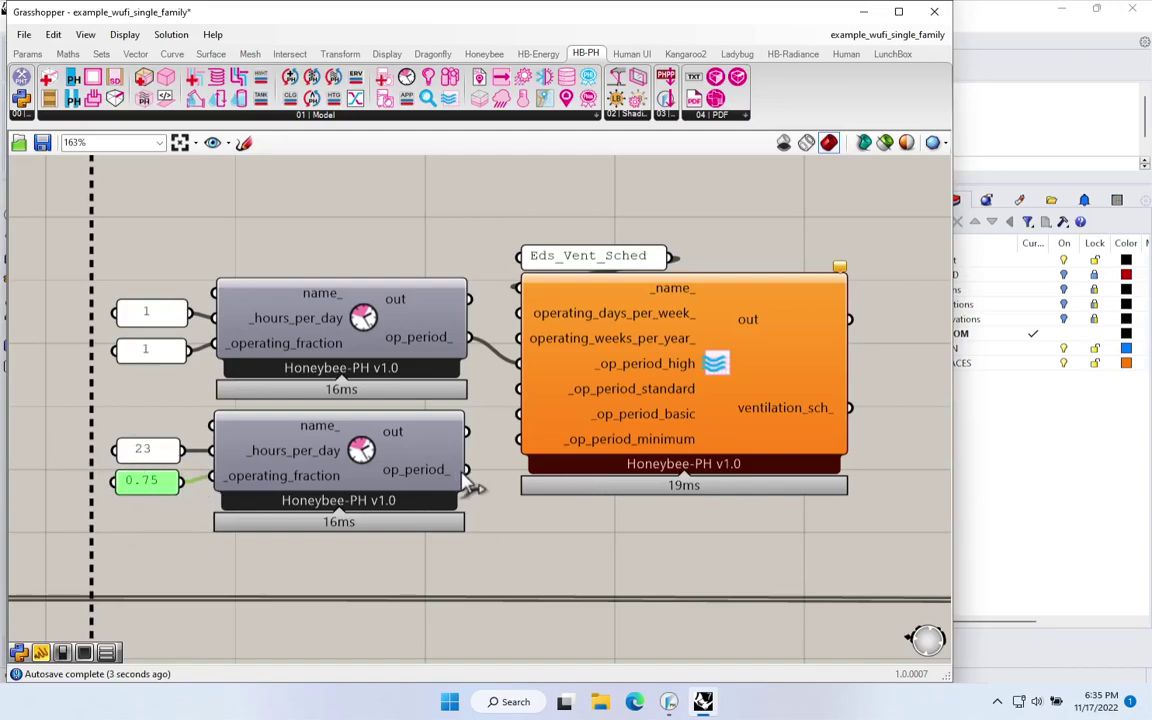
{"action": "left_click_drag", "start_coordinate": [467, 470], "coordinate": [518, 388]}
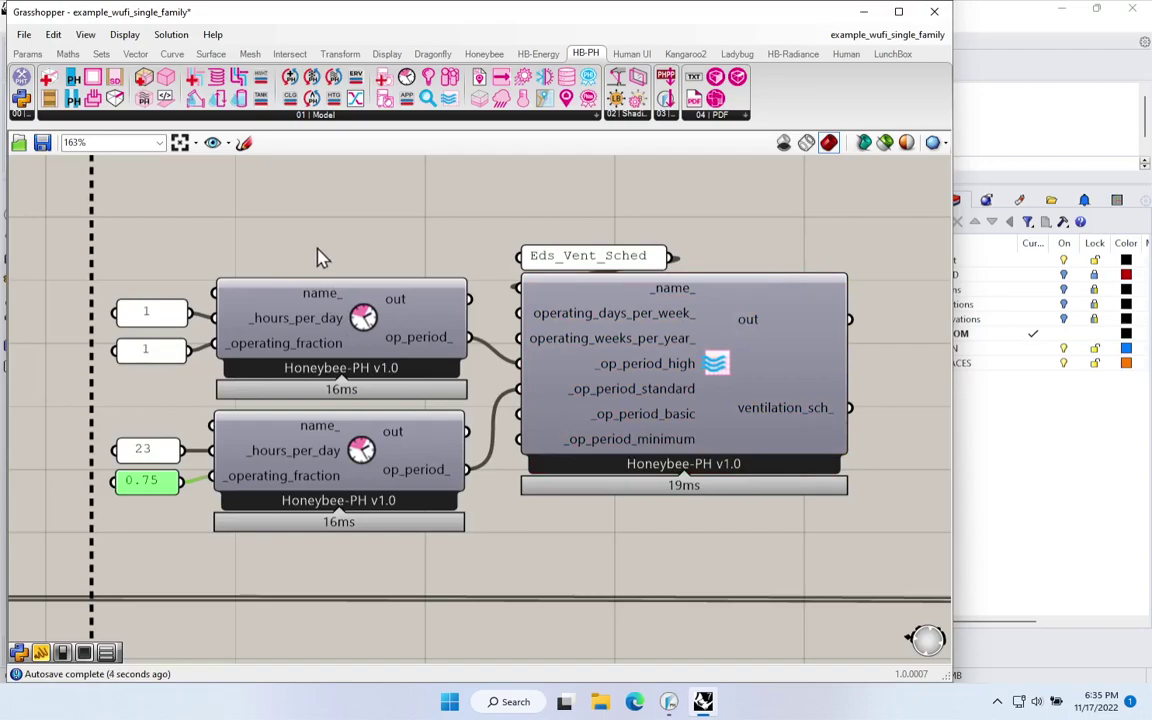
Step: Move the ventilation schedule component together with its panels and operating periods to a new position within the VENT. SCHEDULE section
{"action": "scroll", "coordinate": [325, 262], "scroll_direction": "down", "scroll_amount": 2}
{"action": "left_click_drag", "start_coordinate": [679, 185], "coordinate": [178, 522]}
{"action": "scroll", "coordinate": [185, 515], "scroll_direction": "down", "scroll_amount": 1}
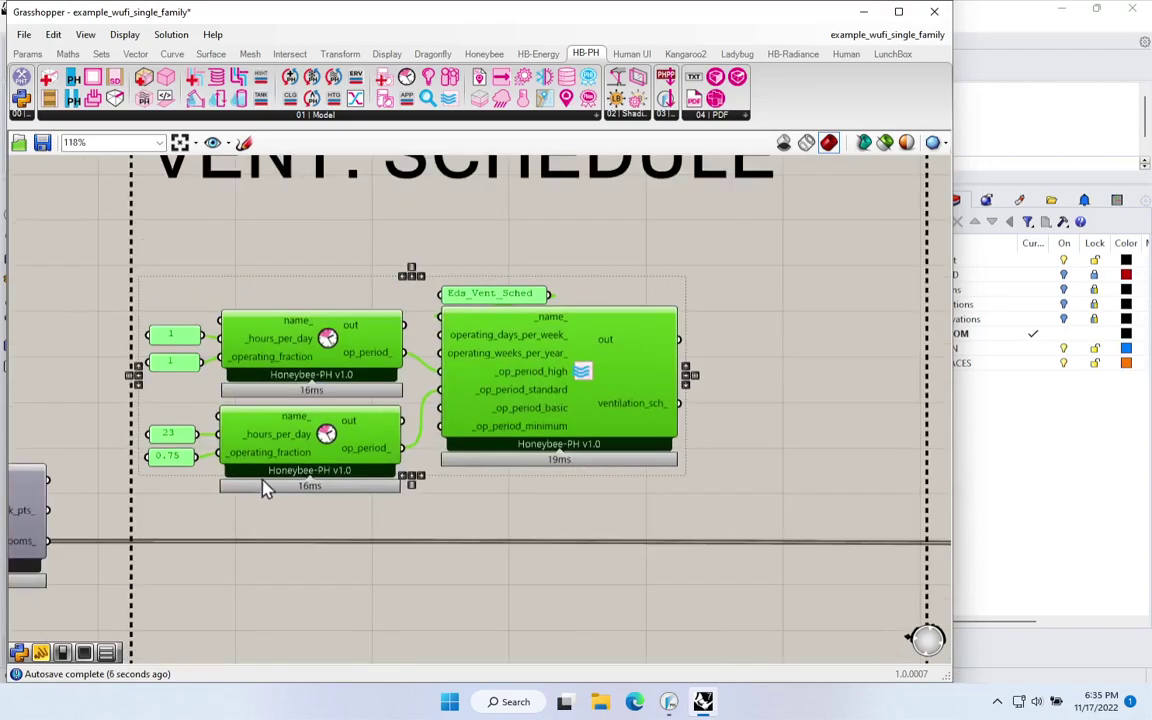
{"action": "left_click_drag", "start_coordinate": [553, 378], "coordinate": [597, 392]}
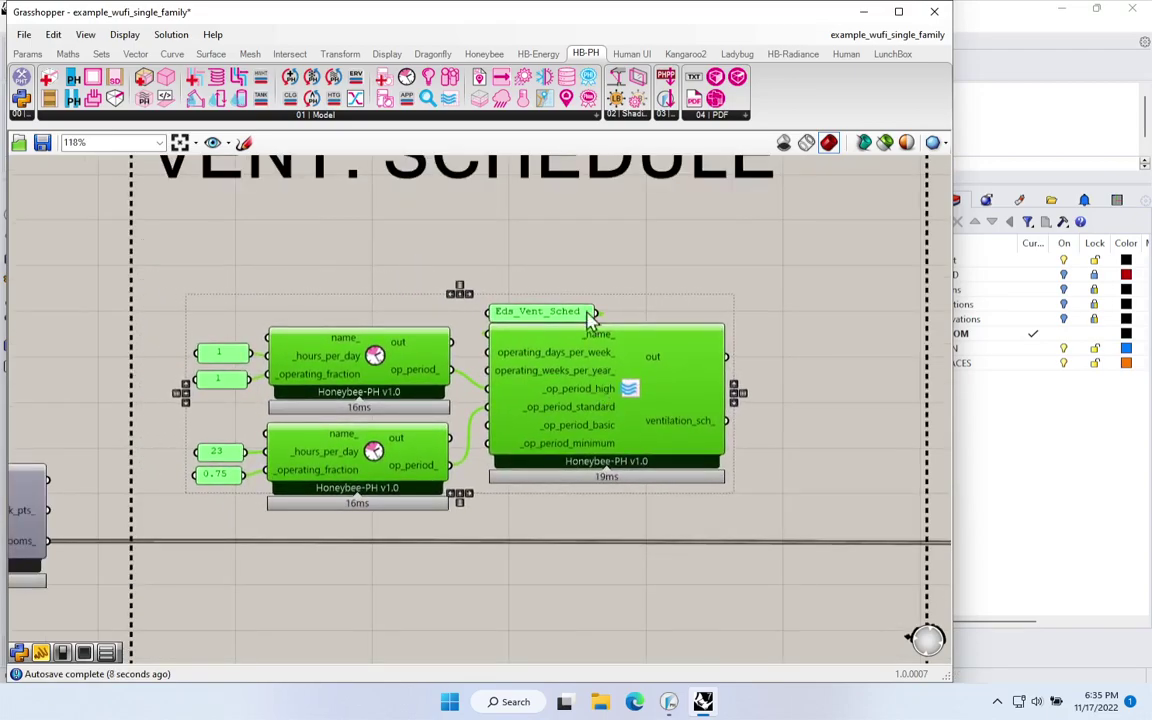
{"action": "left_click", "coordinate": [532, 268]}
Step: Inspect the ventilation schedule component's out report in a temporary panel, and delete the panel after checking the operating periods
{"action": "left_click_drag", "start_coordinate": [686, 398], "coordinate": [505, 400]}
{"action": "double_click", "coordinate": [604, 392]}
{"action": "type", "text": "panel"}
{"action": "key", "text": "Return"}
{"action": "left_click_drag", "start_coordinate": [535, 356], "coordinate": [572, 363]}
{"action": "left_click_drag", "start_coordinate": [723, 424], "coordinate": [683, 514]}
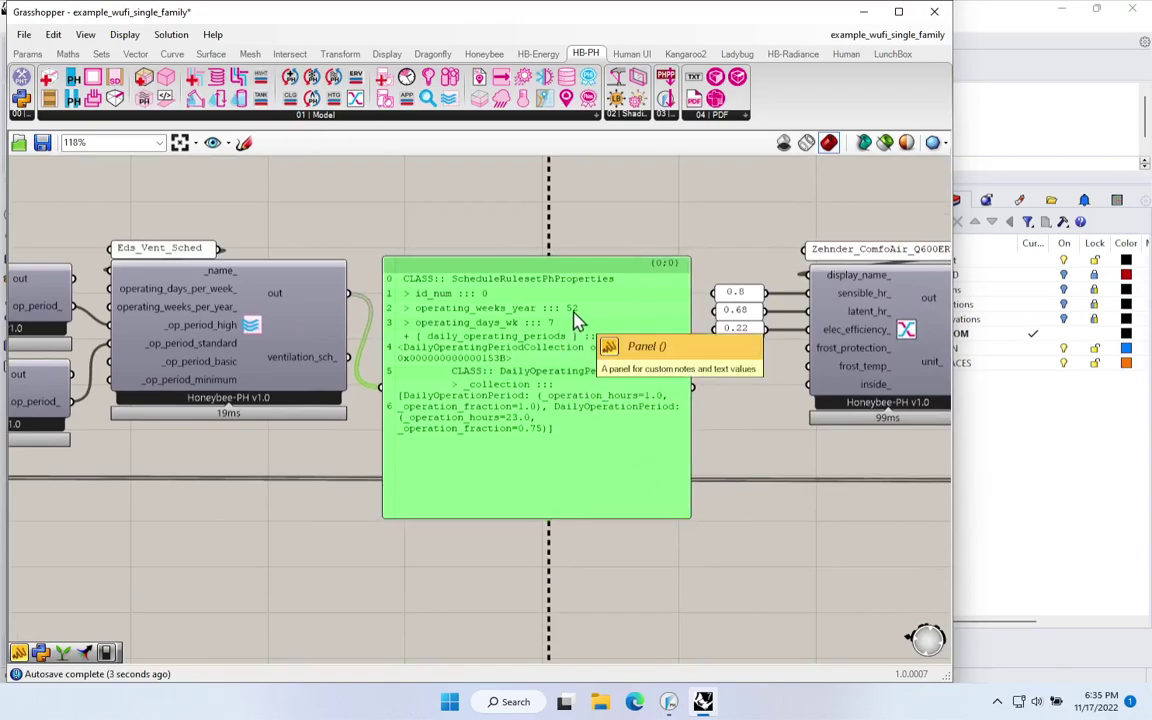
{"action": "mouse_move", "coordinate": [539, 388]}
{"action": "left_mouse_down"}
{"action": "mouse_move", "coordinate": [541, 354]}
{"action": "mouse_move", "coordinate": [558, 378]}
{"action": "left_mouse_up"}
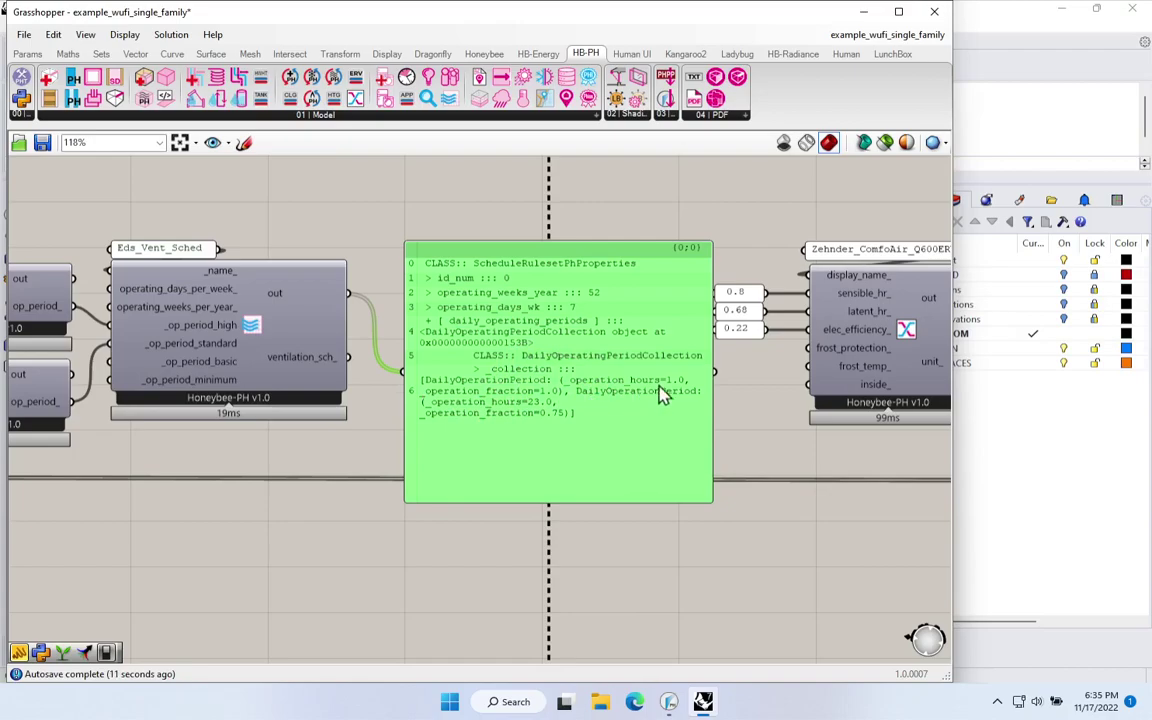
{"action": "left_click", "coordinate": [488, 352]}
{"action": "left_click_drag", "start_coordinate": [541, 397], "coordinate": [531, 369]}
{"action": "left_click_drag", "start_coordinate": [260, 432], "coordinate": [541, 432]}
{"action": "key", "text": "Delete"}
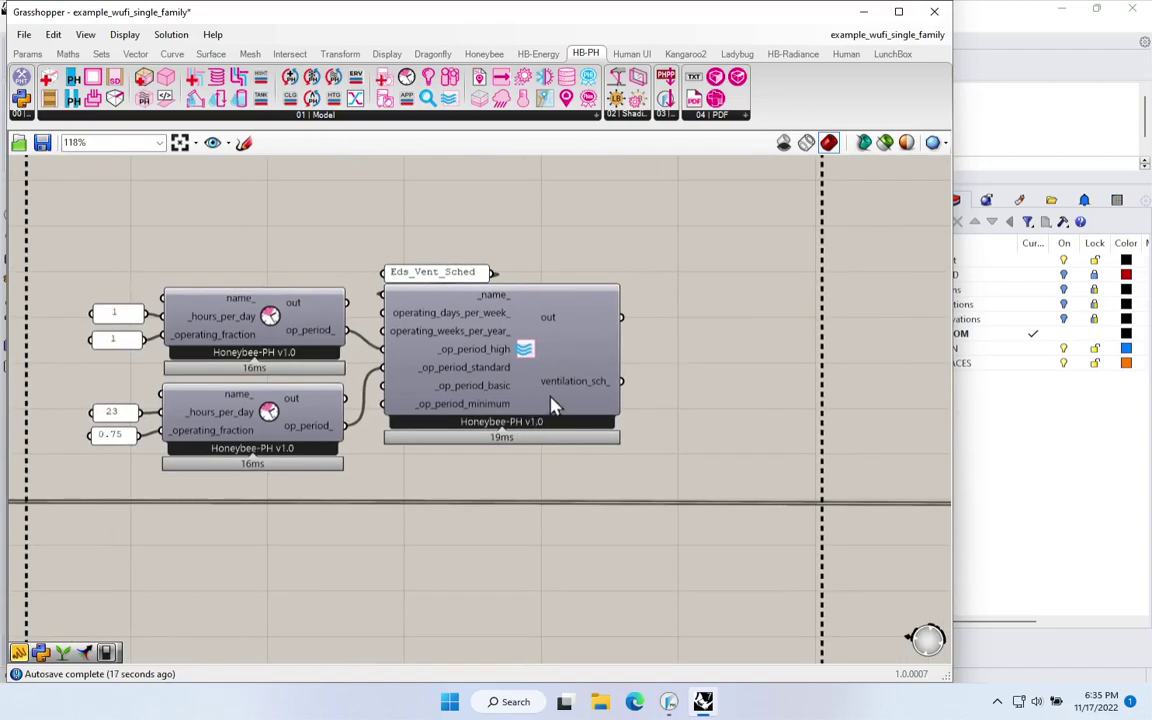
Step: Place an HB Apply Room Schedules component below the ventilation schedule component
{"action": "mouse_move", "coordinate": [516, 380]}
{"action": "mouse_move", "coordinate": [600, 395]}
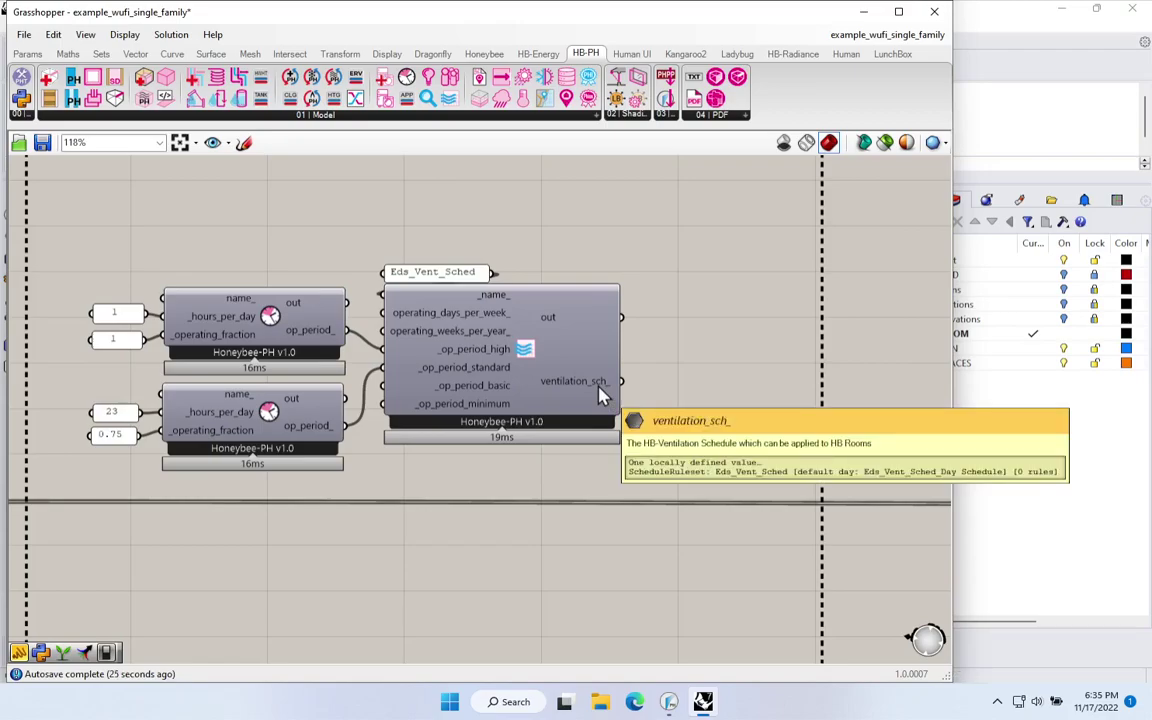
{"action": "left_click", "coordinate": [546, 55]}
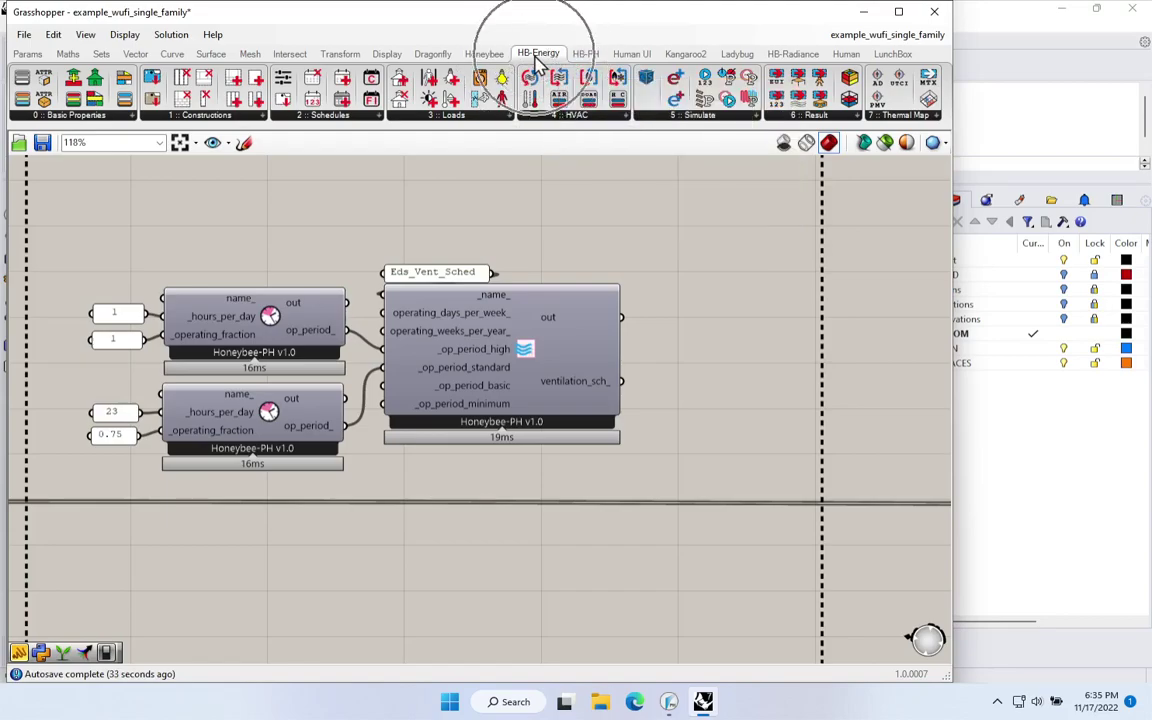
{"action": "left_click", "coordinate": [325, 117]}
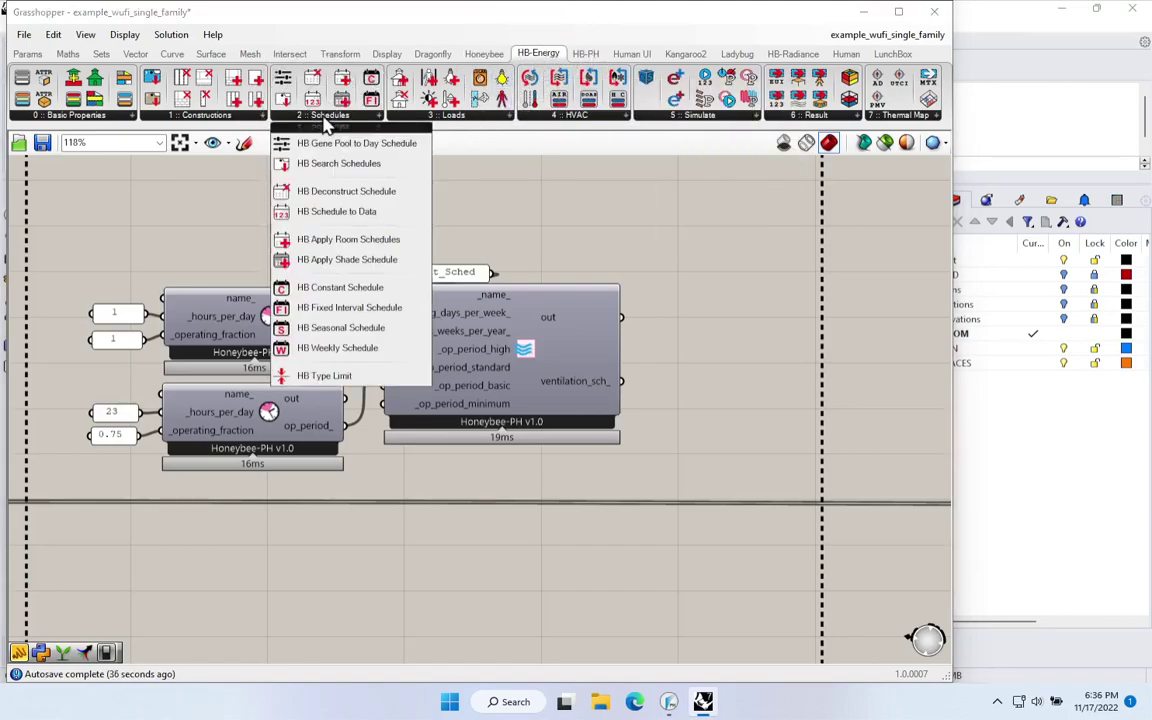
{"action": "left_click", "coordinate": [334, 246]}
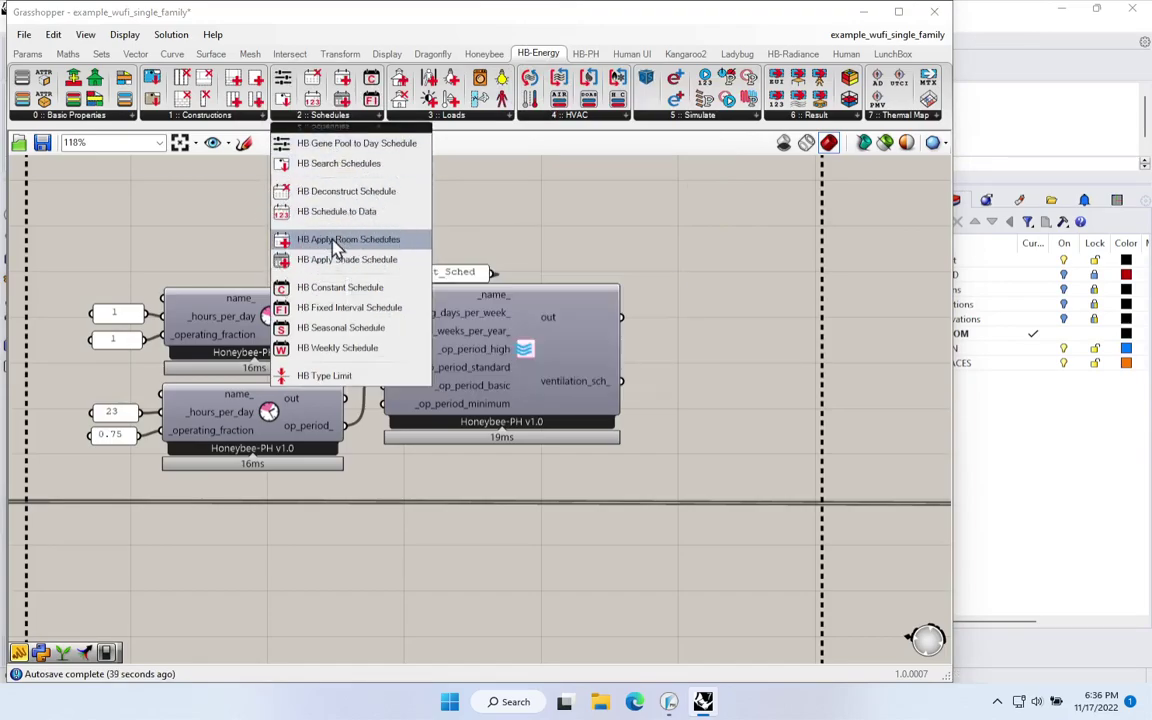
{"action": "left_click", "coordinate": [735, 495]}
{"action": "left_click_drag", "start_coordinate": [650, 337], "coordinate": [743, 442]}
Step: Connect the hb_rooms_ output from the preceding section to the room schedules component's _room_or_program input
{"action": "scroll", "coordinate": [757, 470], "scroll_direction": "down", "scroll_amount": 2}
{"action": "left_click_drag", "start_coordinate": [120, 412], "coordinate": [636, 501]}
{"action": "left_click_drag", "start_coordinate": [100, 430], "coordinate": [258, 404]}
{"action": "left_click", "coordinate": [248, 395]}
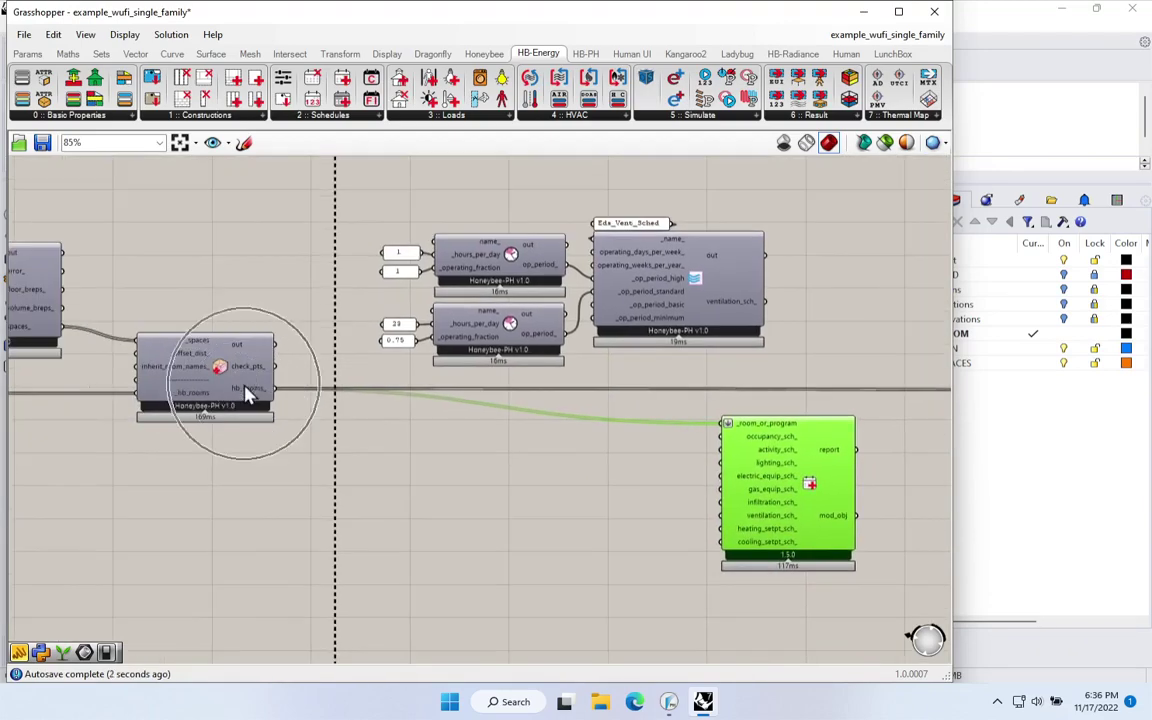
Step: Connect the ventilation_sch_ output to the ventilation_sch_ input of the room schedules component
{"action": "left_click_drag", "start_coordinate": [778, 430], "coordinate": [560, 457]}
{"action": "scroll", "coordinate": [556, 505], "scroll_direction": "up", "scroll_amount": 3}
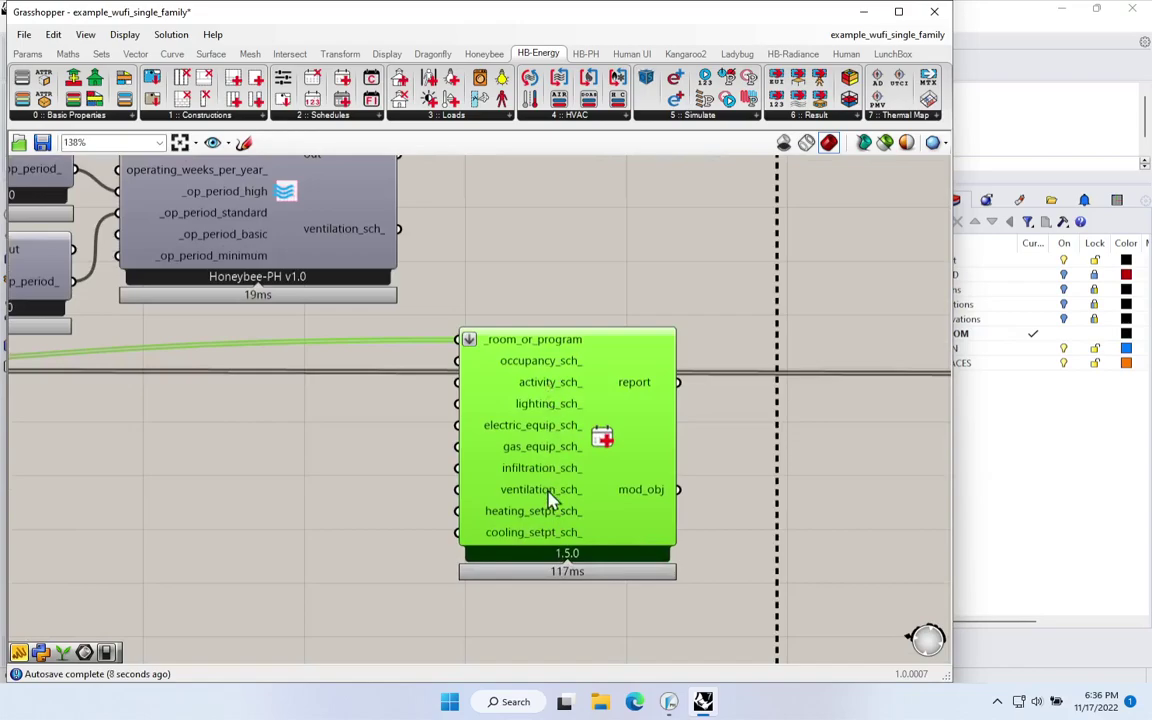
{"action": "mouse_move", "coordinate": [333, 240]}
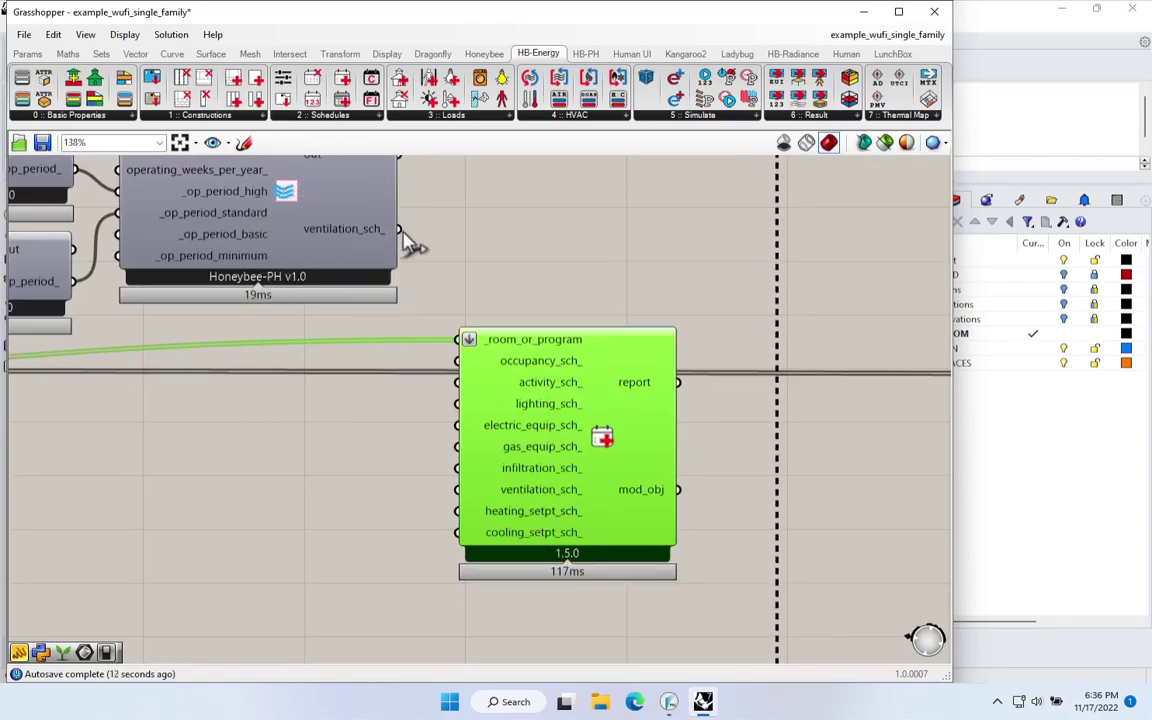
{"action": "left_click_drag", "start_coordinate": [396, 230], "coordinate": [457, 489]}
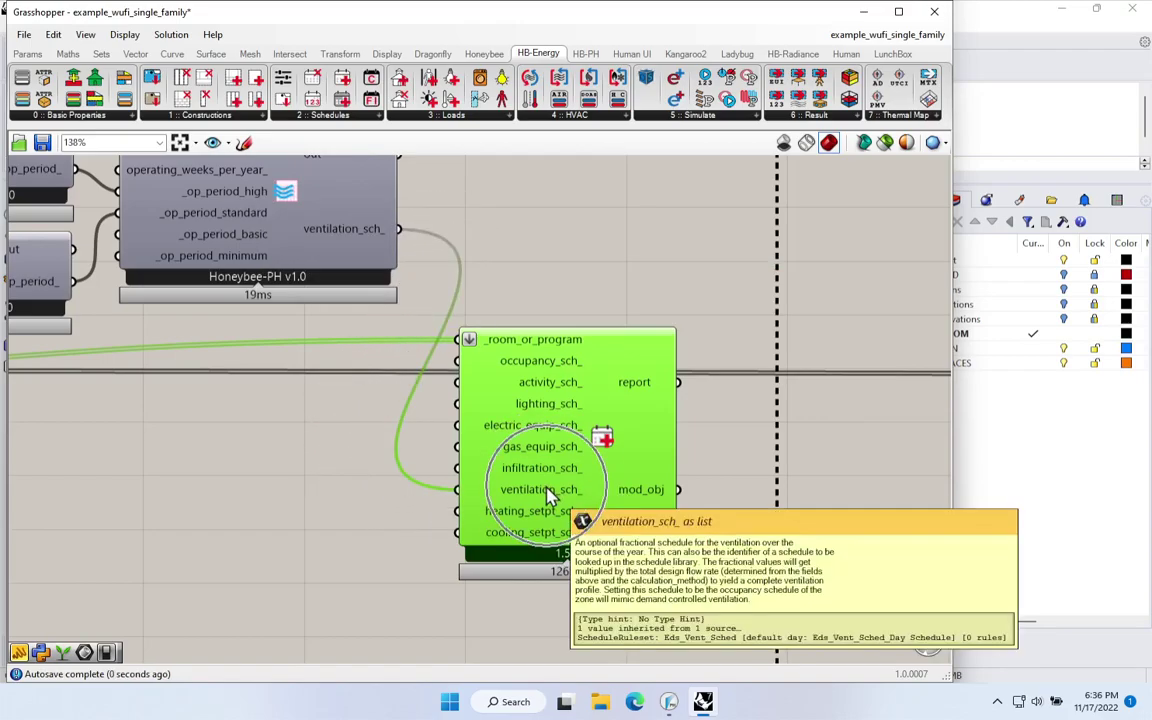
{"action": "left_click_drag", "start_coordinate": [597, 463], "coordinate": [588, 451]}
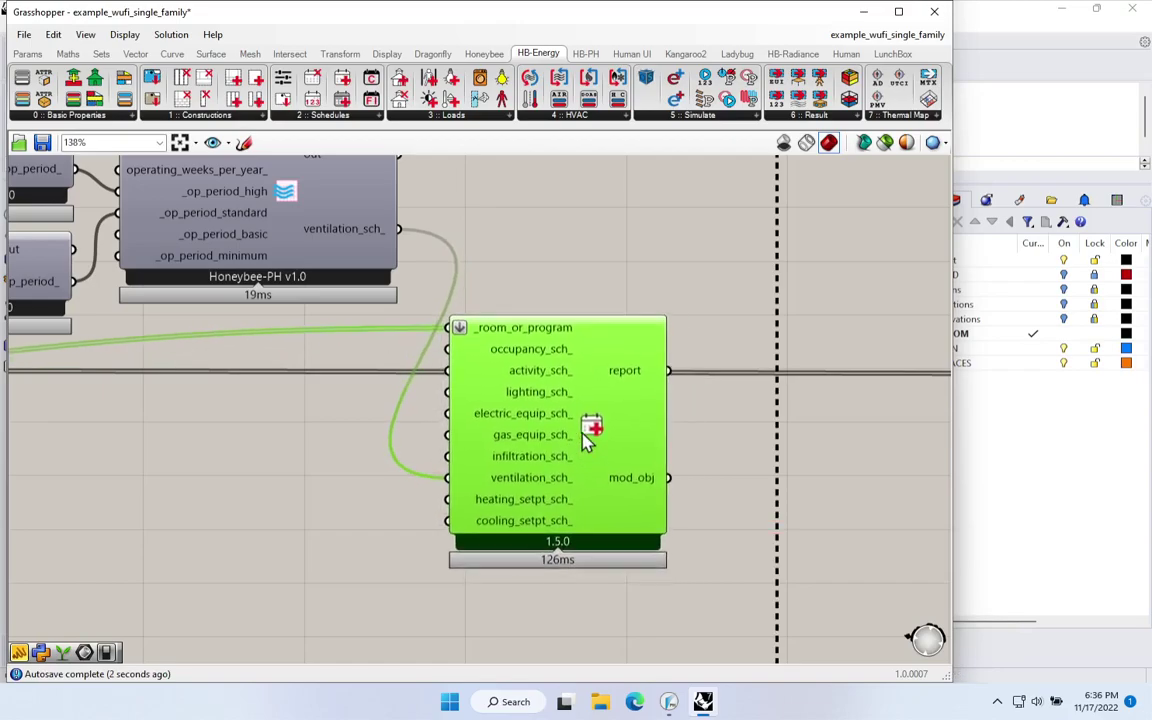
Step: Connect the room schedules component's mod_obj output to the MECH. section's component in place of the direct room wire
{"action": "mouse_move", "coordinate": [545, 493]}
{"action": "mouse_move", "coordinate": [627, 494]}
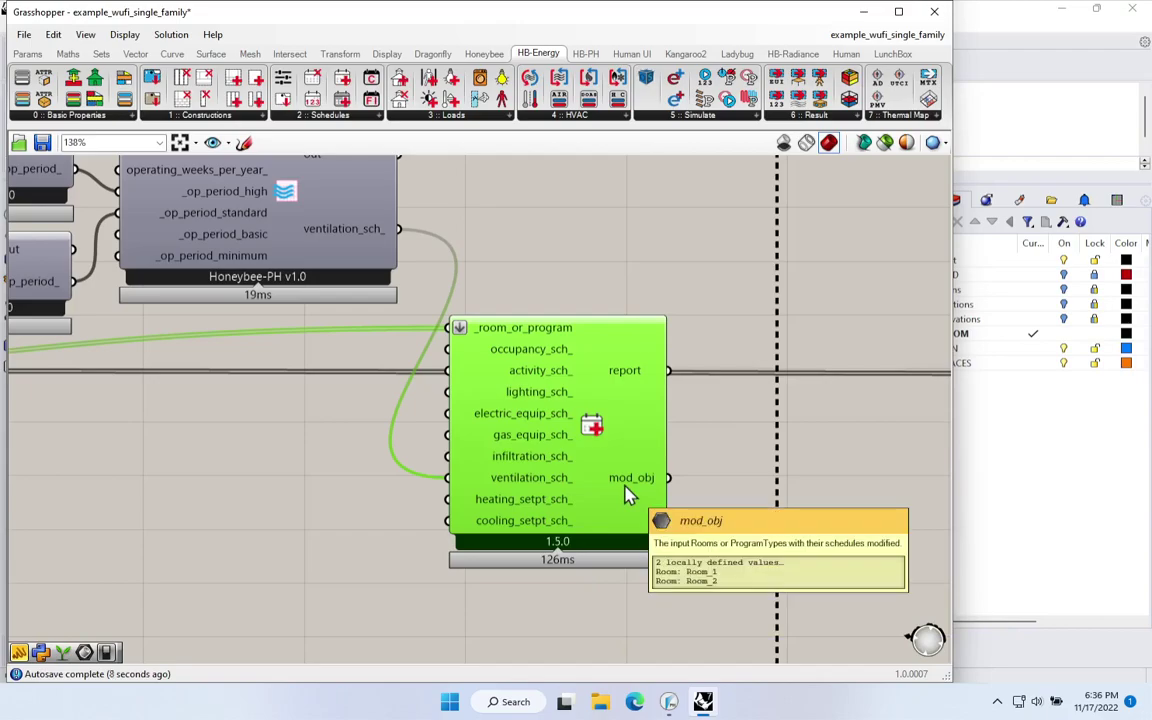
{"action": "left_click_drag", "start_coordinate": [625, 494], "coordinate": [832, 425]}
{"action": "scroll", "coordinate": [290, 489], "scroll_direction": "down", "scroll_amount": 3}
{"action": "left_click_drag", "start_coordinate": [316, 481], "coordinate": [660, 448]}
Step: Rearrange the VENT. SCHEDULE section so the schedule and operating periods sit below the room wire, beside the room schedules component
{"action": "left_click_drag", "start_coordinate": [522, 406], "coordinate": [228, 236]}
{"action": "left_click_drag", "start_coordinate": [535, 288], "coordinate": [530, 445]}
{"action": "left_click_drag", "start_coordinate": [648, 440], "coordinate": [672, 406]}
{"action": "left_click_drag", "start_coordinate": [515, 550], "coordinate": [216, 406]}
{"action": "left_click_drag", "start_coordinate": [492, 464], "coordinate": [510, 452]}
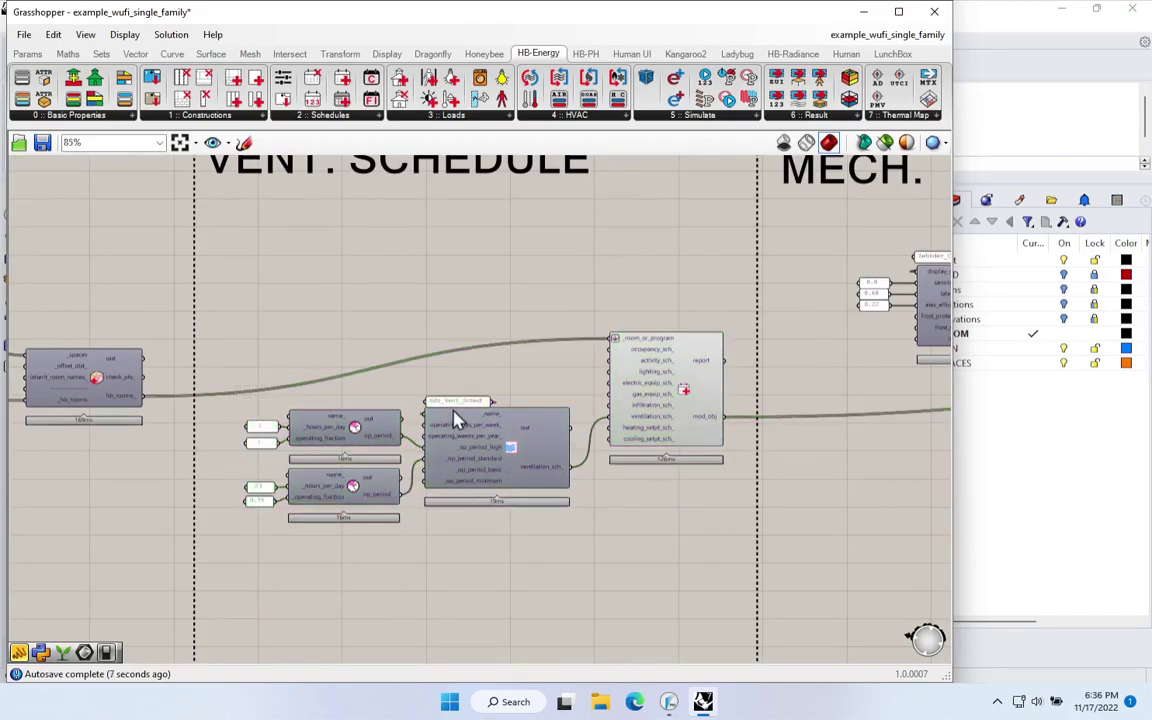
{"action": "scroll", "coordinate": [458, 410], "scroll_direction": "up", "scroll_amount": 3}
{"action": "left_click", "coordinate": [458, 404]}
{"action": "scroll", "coordinate": [458, 404], "scroll_direction": "down", "scroll_amount": 6}
{"action": "left_click", "coordinate": [596, 428]}
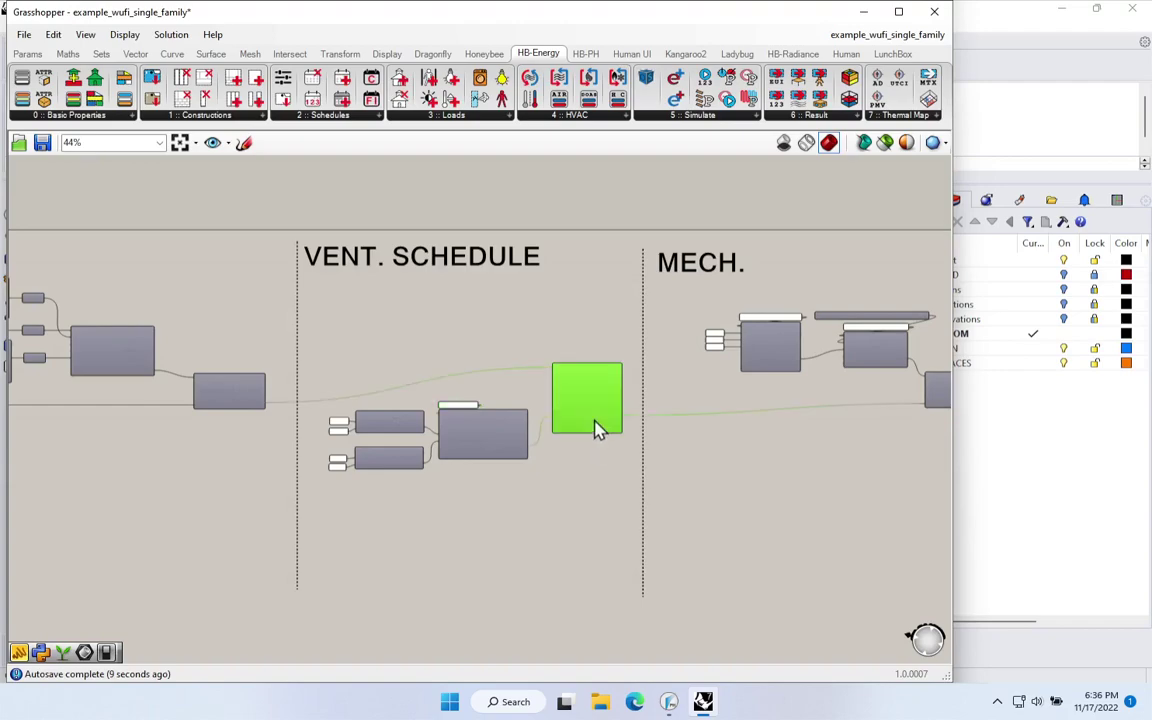
{"action": "right_click", "coordinate": [572, 318]}
{"action": "left_click", "coordinate": [559, 363]}
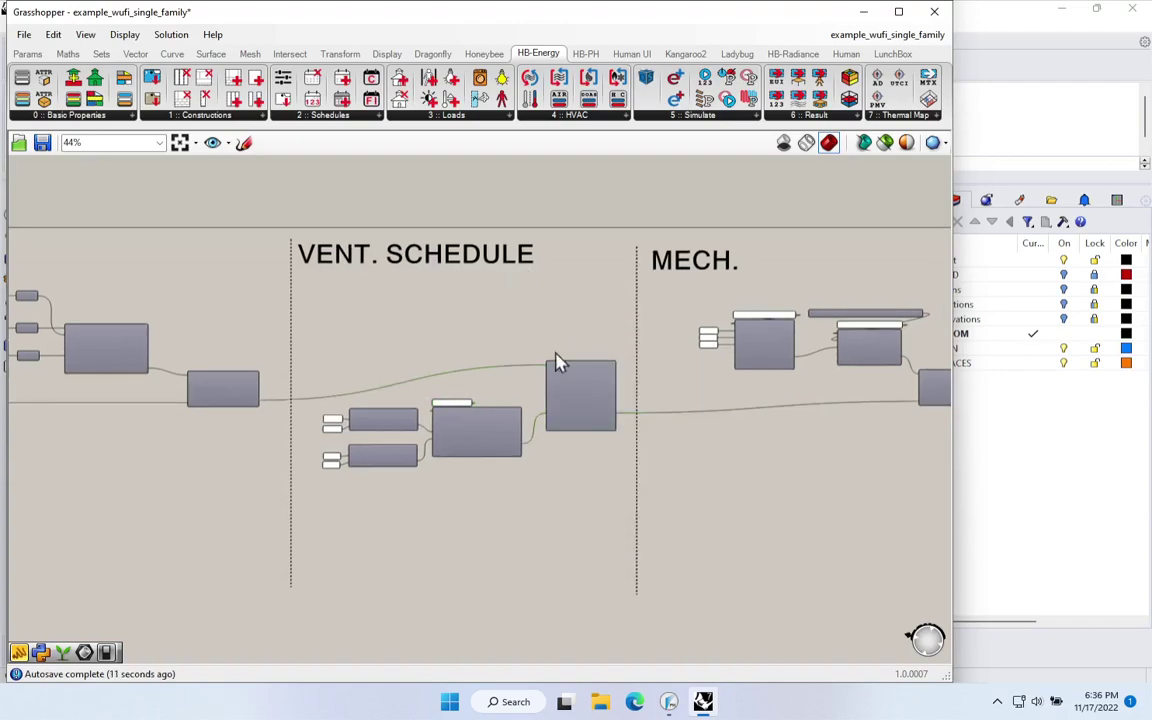
{"action": "left_click_drag", "start_coordinate": [533, 400], "coordinate": [419, 375]}
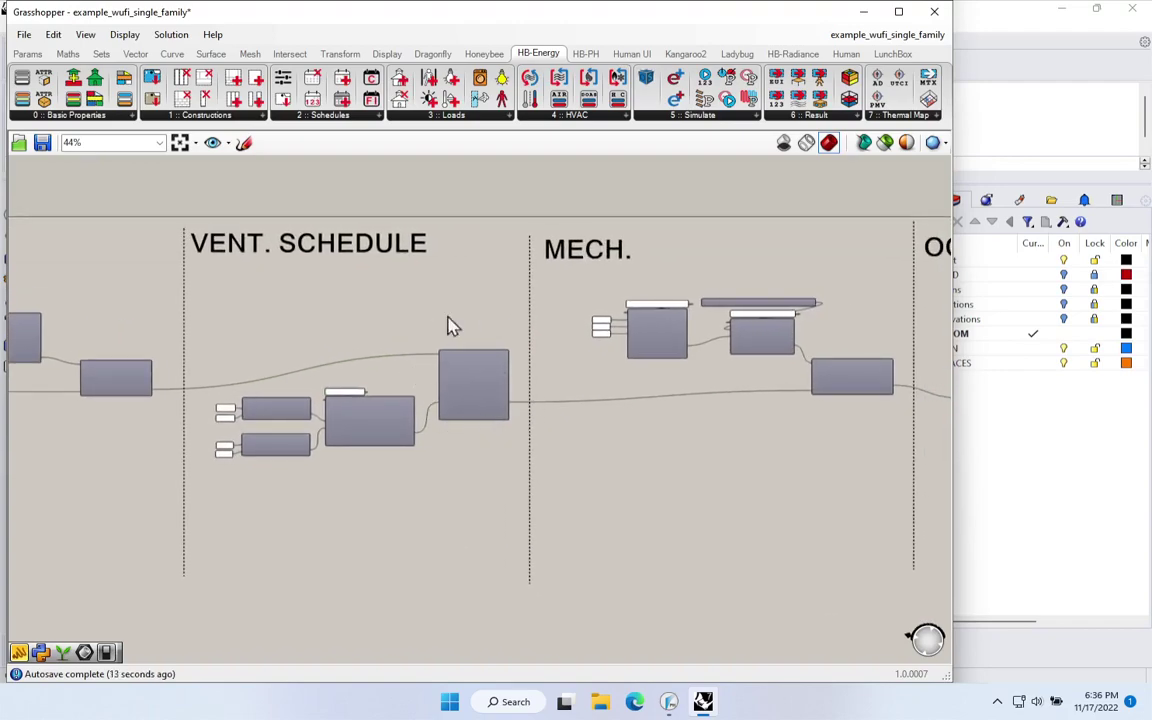
Step: Switch the export toggle to True to write the HBJSON and WUFI XML files for the updated model
{"action": "scroll", "coordinate": [410, 388], "scroll_direction": "up", "scroll_amount": 3}
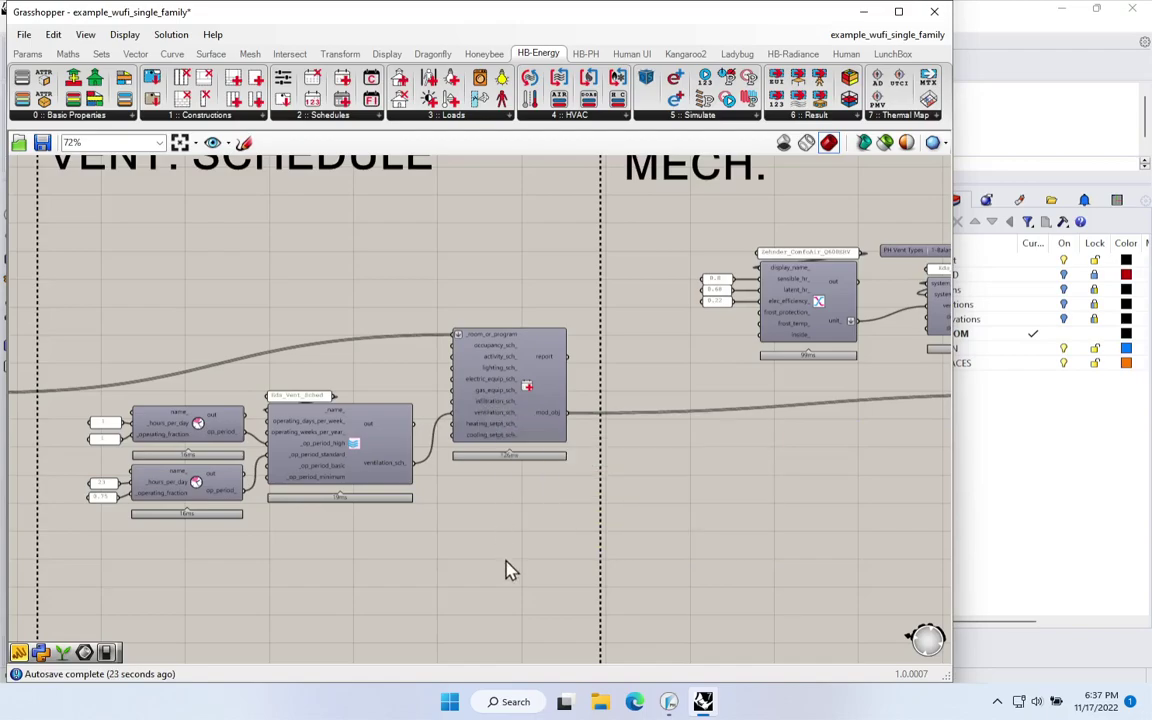
{"action": "scroll", "coordinate": [715, 522], "scroll_direction": "right", "scroll_amount": 15}
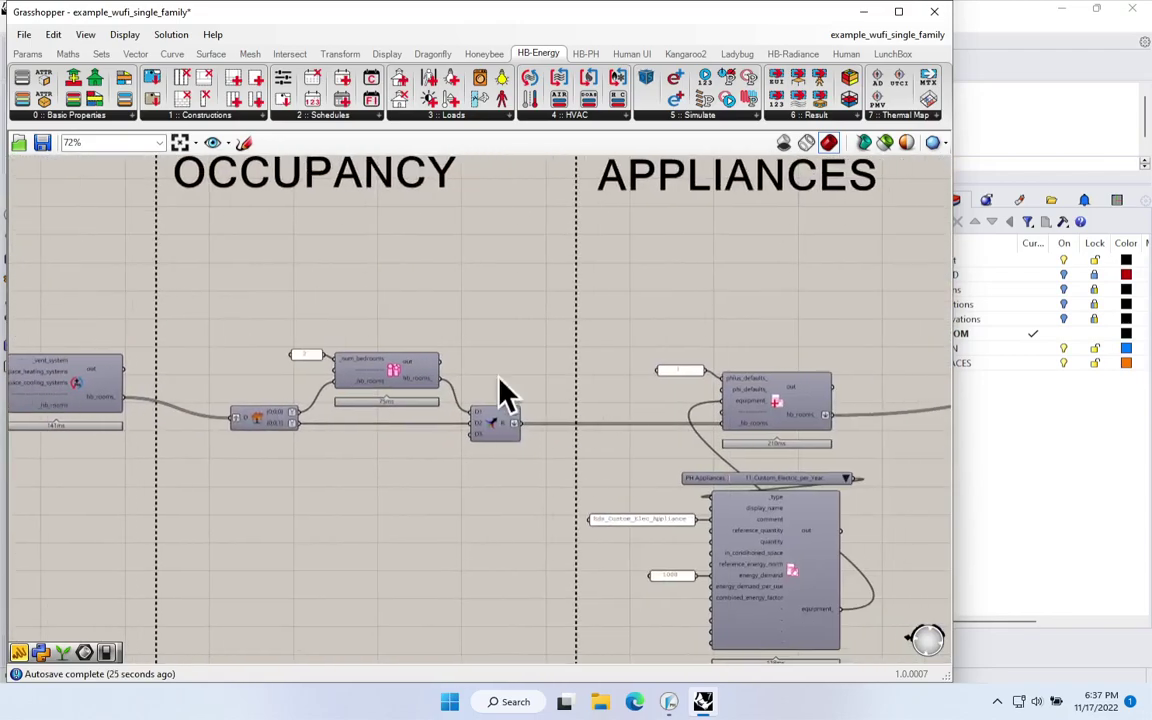
{"action": "scroll", "coordinate": [590, 366], "scroll_direction": "right", "scroll_amount": 5}
{"action": "scroll", "coordinate": [465, 412], "scroll_direction": "up", "scroll_amount": 2}
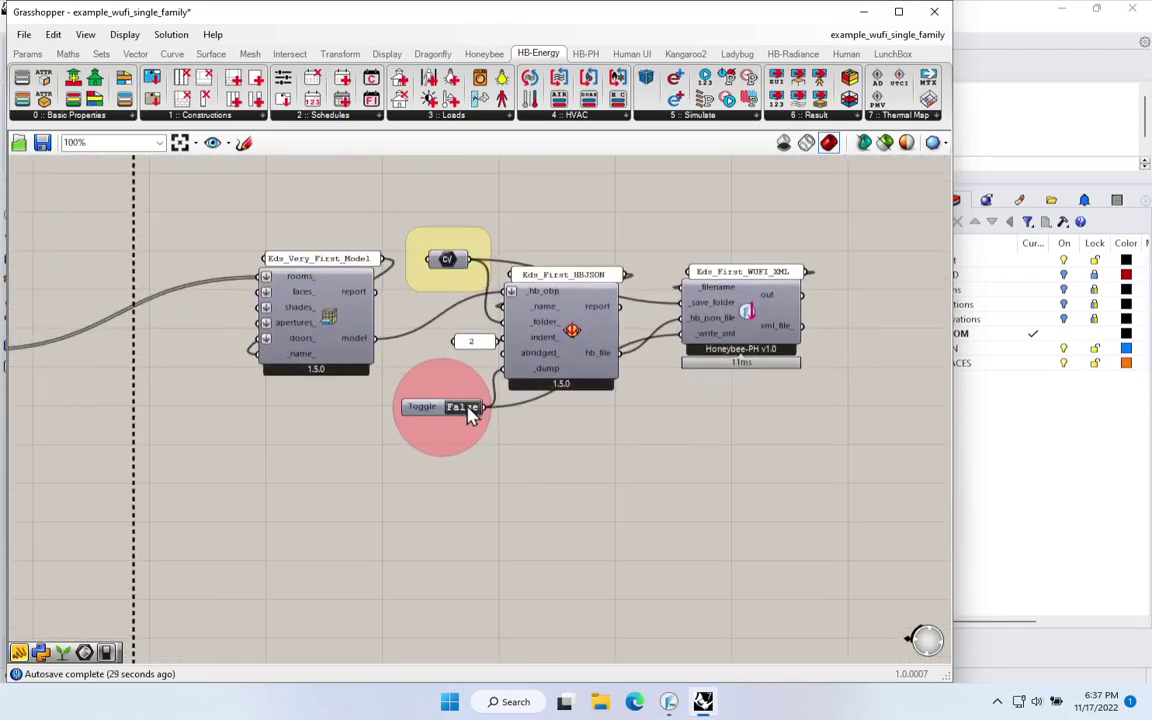
{"action": "double_click", "coordinate": [466, 408]}
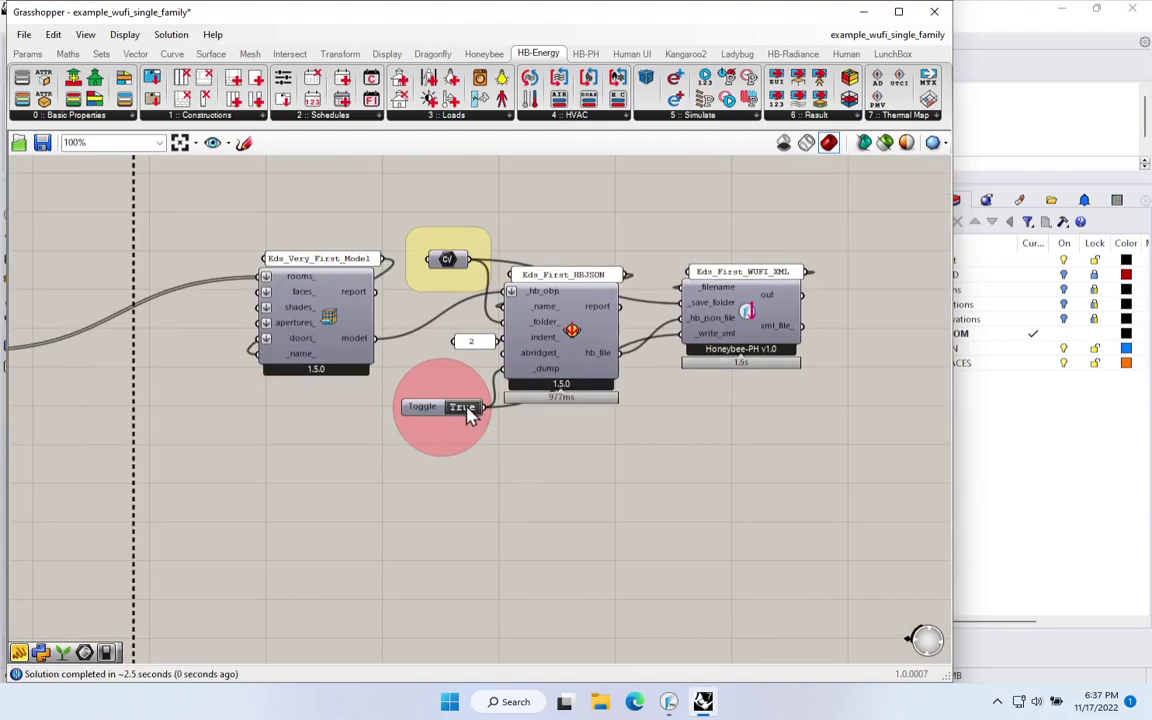
Step: Switch to WUFI Passive and open Eds_First_WUFI_XML_11_17_18_37_15.xml from the Desktop, agreeing to use SI values
{"action": "left_click", "coordinate": [665, 697]}
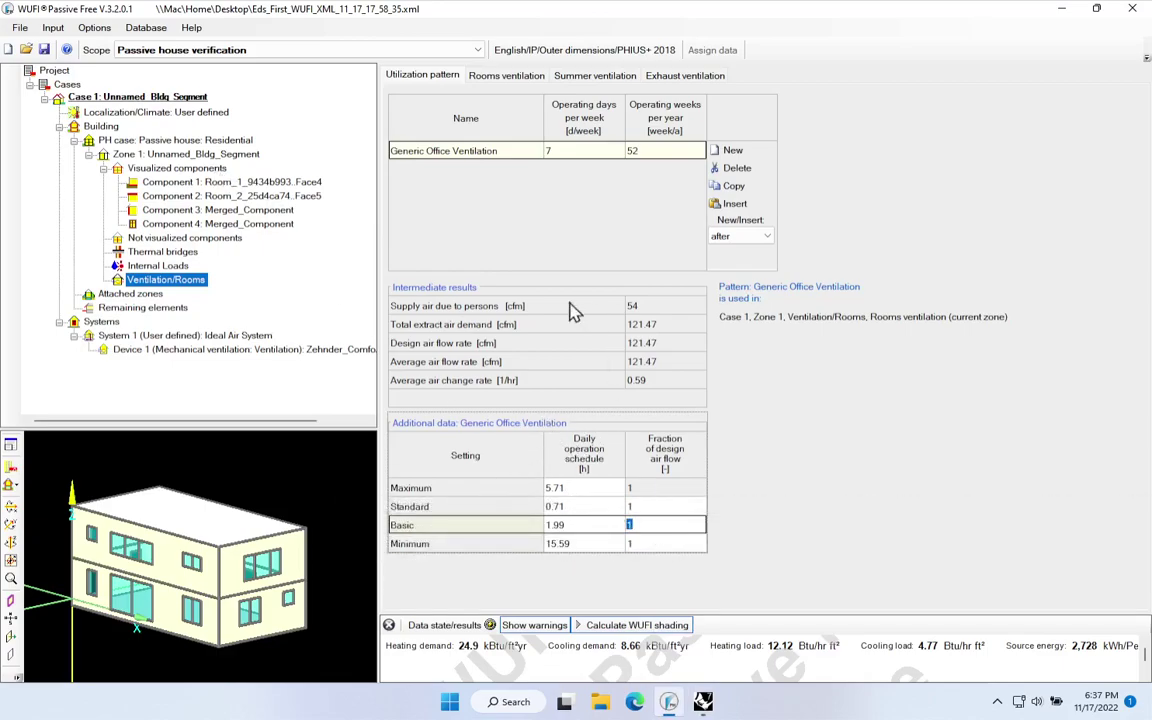
{"action": "left_click", "coordinate": [20, 28]}
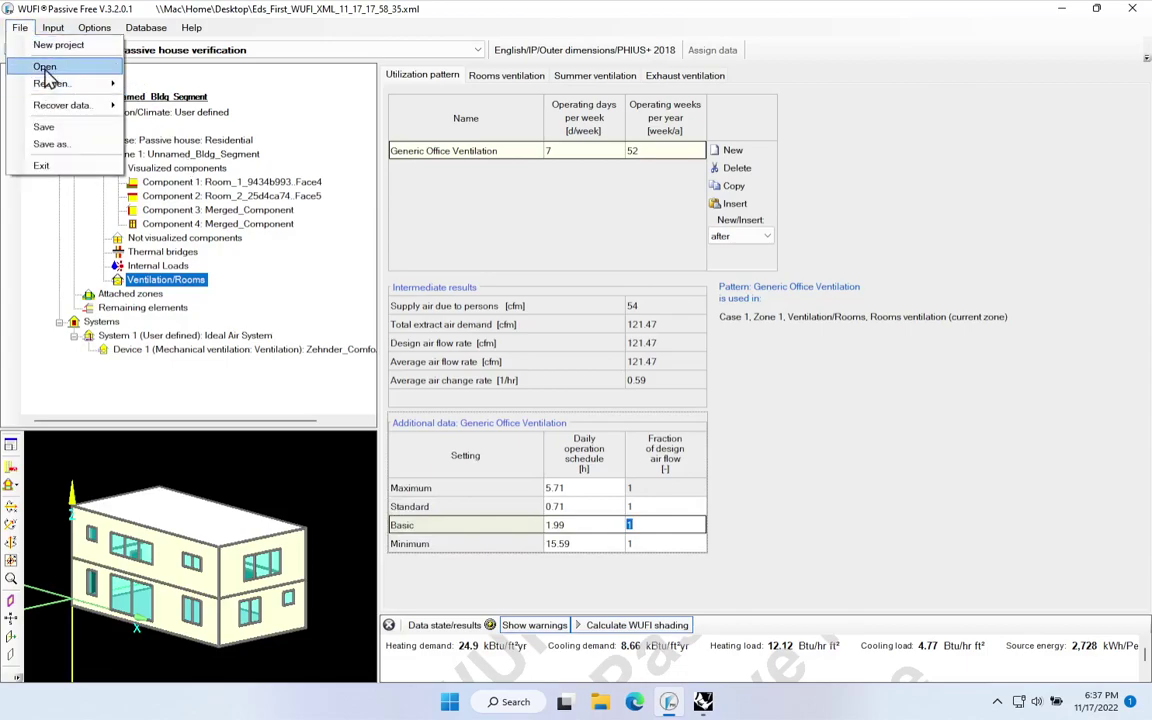
{"action": "left_click", "coordinate": [45, 67]}
{"action": "left_click", "coordinate": [605, 401]}
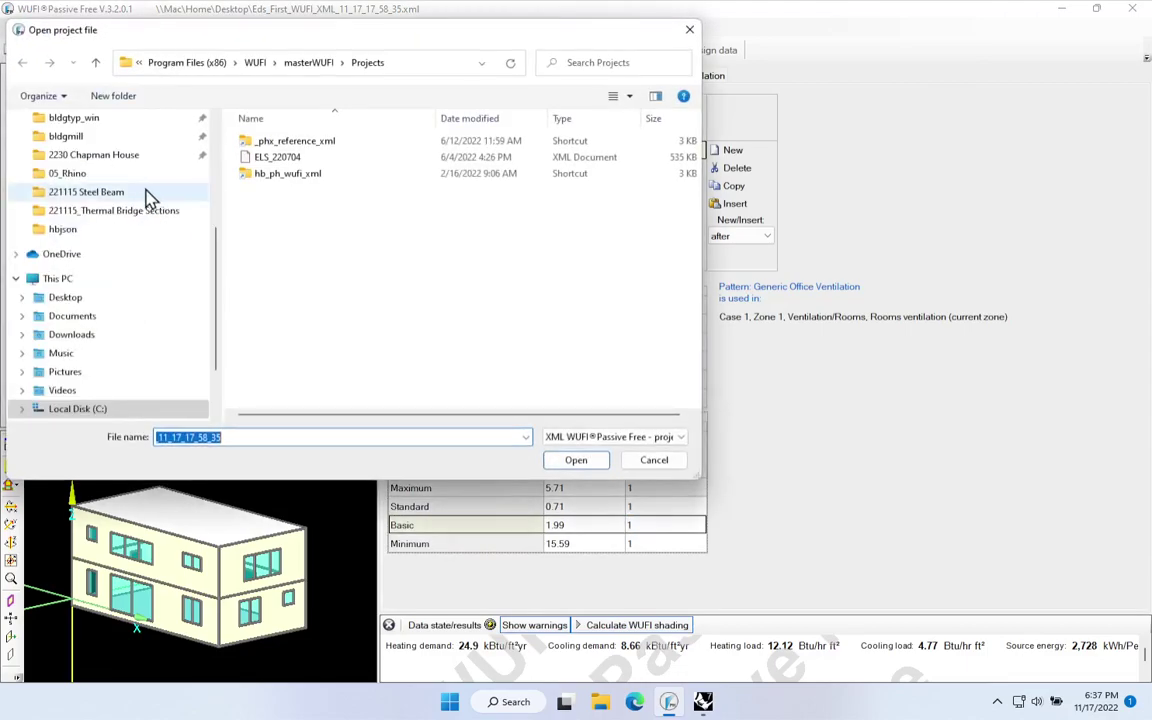
{"action": "scroll", "coordinate": [110, 175], "scroll_direction": "up", "scroll_amount": 5}
{"action": "left_click", "coordinate": [65, 142]}
{"action": "left_click", "coordinate": [350, 224]}
{"action": "left_click", "coordinate": [575, 460]}
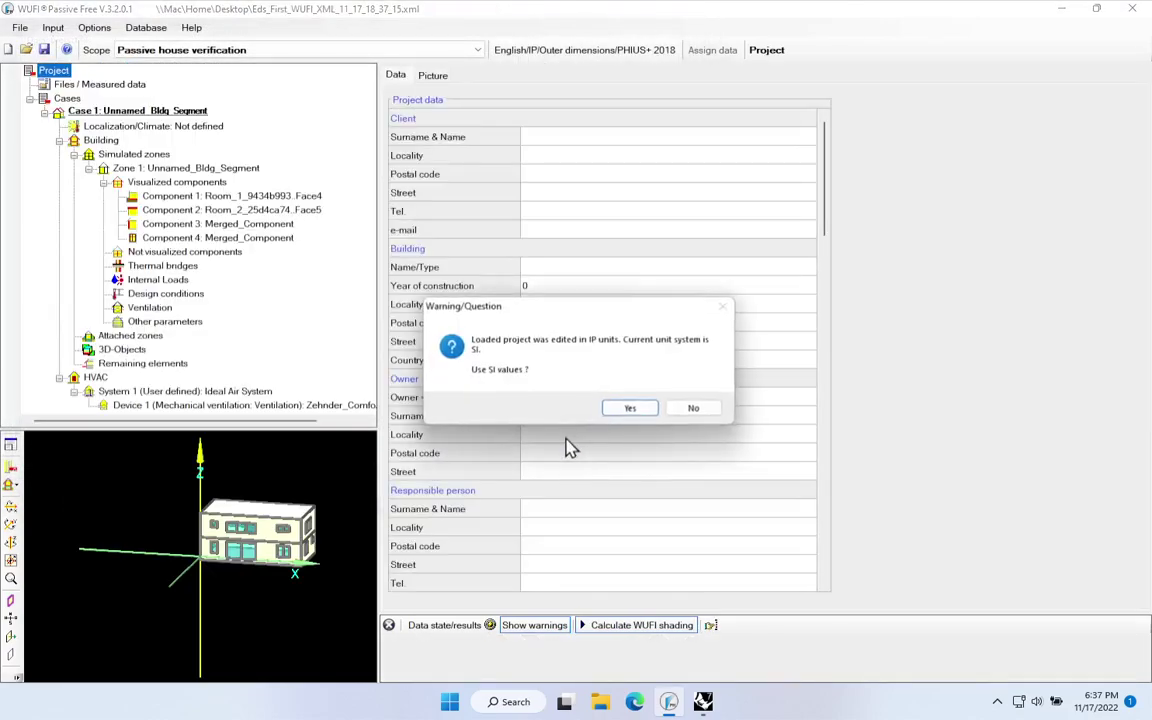
{"action": "left_click", "coordinate": [630, 409]}
Step: Set the scope to Passive house verification and show the utilization pattern in Zone 1's Ventilation/Rooms data
{"action": "left_click", "coordinate": [300, 50]}
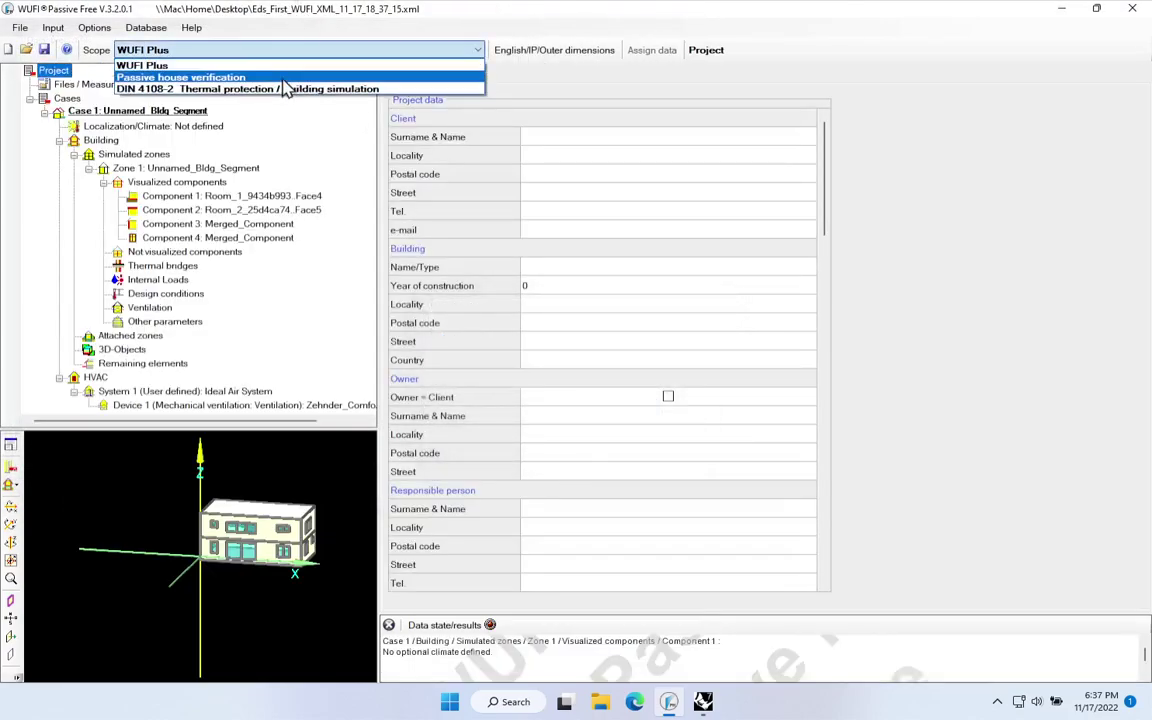
{"action": "left_click", "coordinate": [283, 78]}
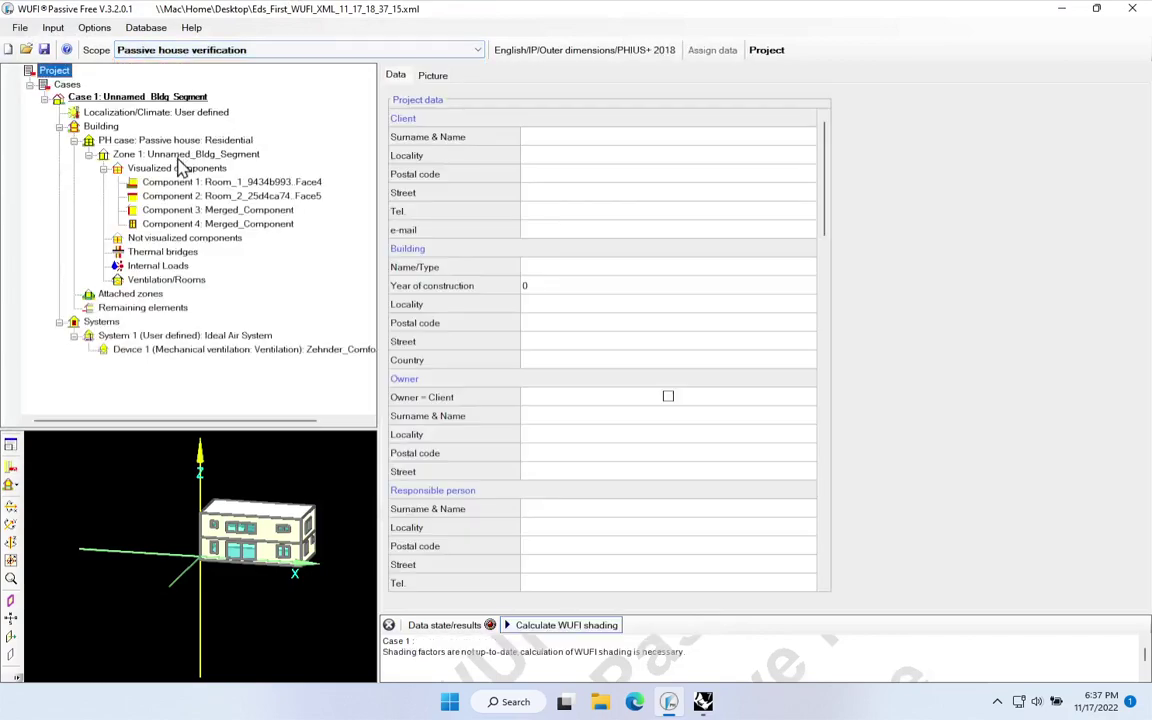
{"action": "left_click", "coordinate": [165, 281]}
{"action": "type", "text": "23"}
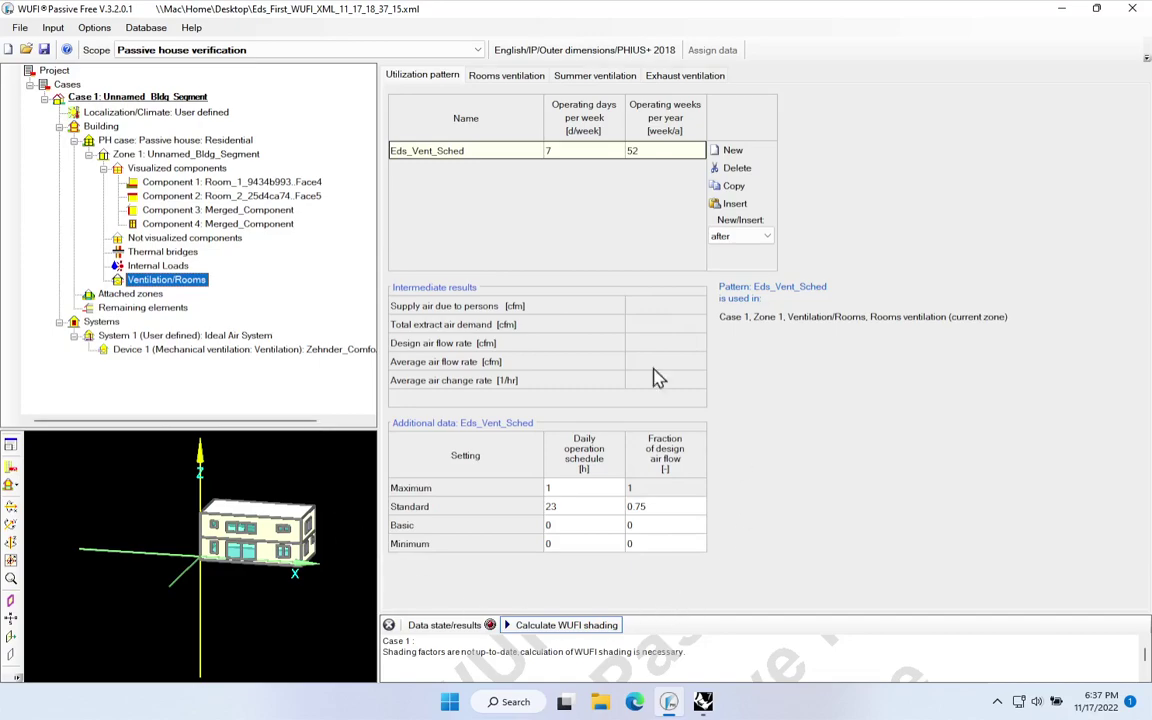
Step: Examine the supply and exhaust flow rates per room in Rooms ventilation, including 102_CL and 103_MECH
{"action": "left_click", "coordinate": [504, 84]}
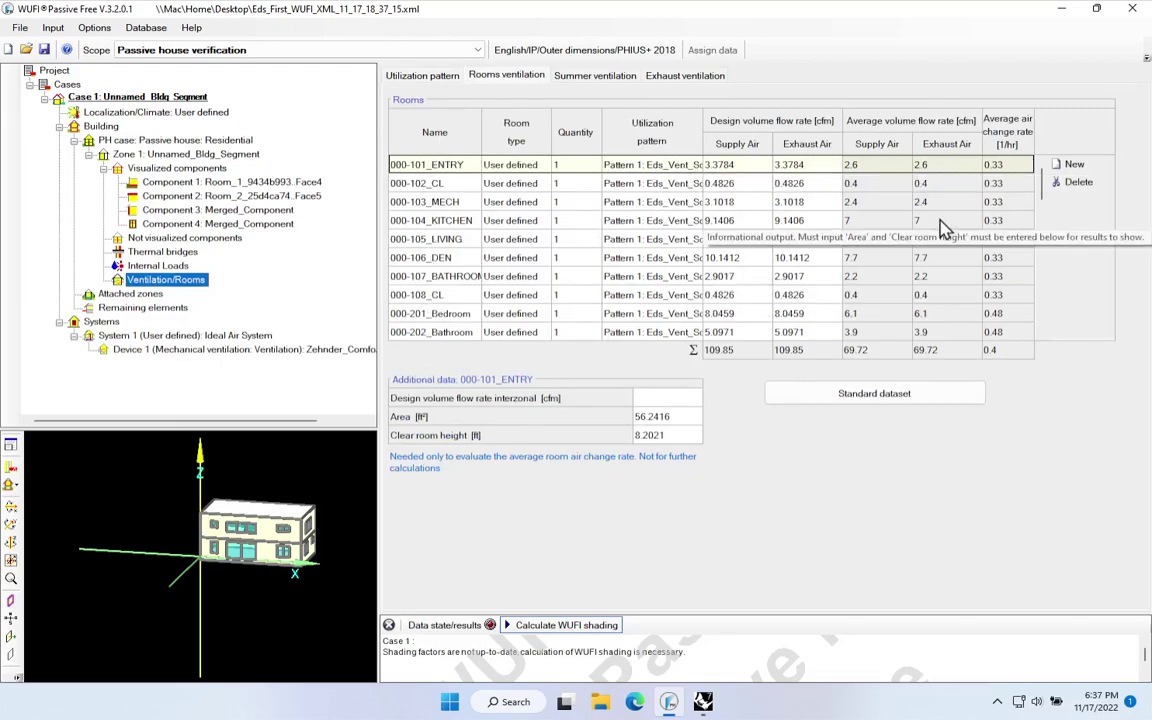
{"action": "mouse_move", "coordinate": [1046, 200]}
{"action": "left_mouse_down"}
{"action": "mouse_move", "coordinate": [1044, 342]}
{"action": "mouse_move", "coordinate": [1040, 185]}
{"action": "left_mouse_up"}
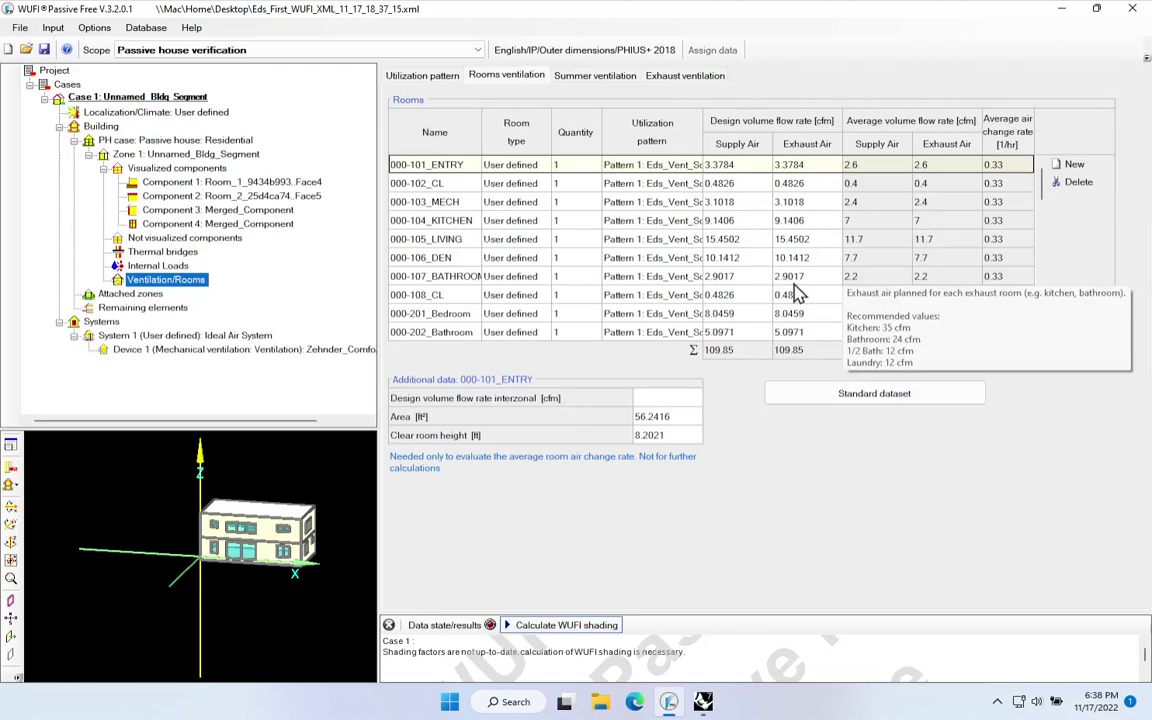
{"action": "left_click", "coordinate": [410, 183]}
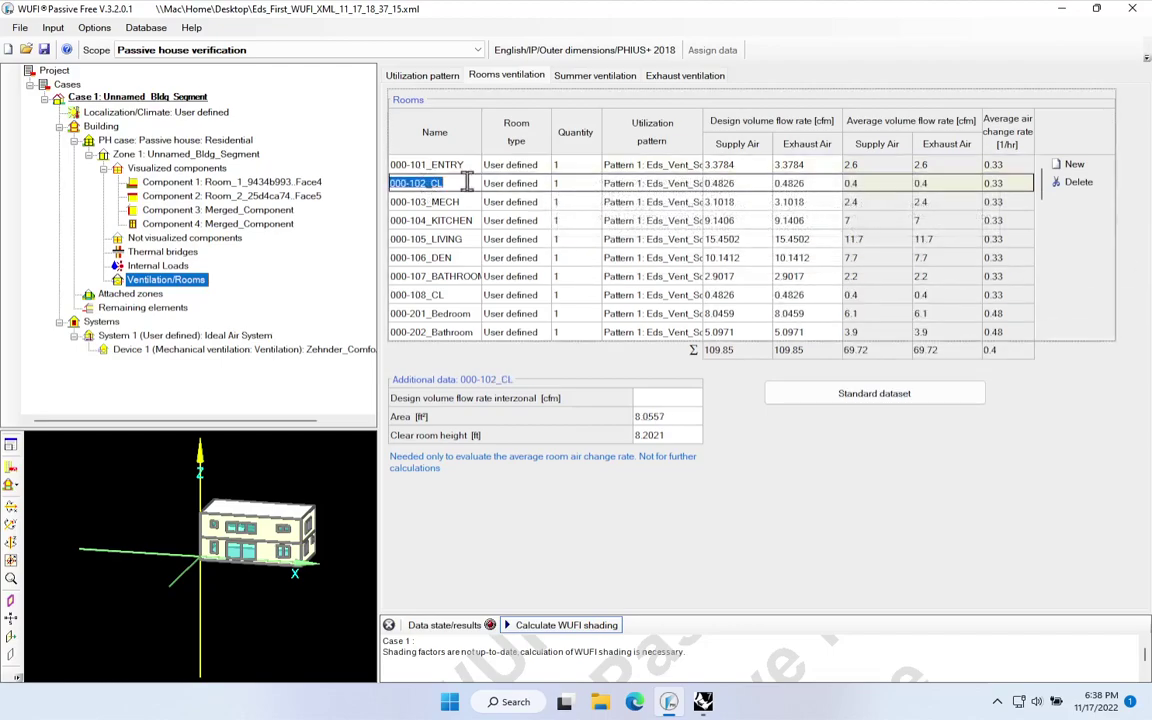
{"action": "left_click", "coordinate": [757, 203]}
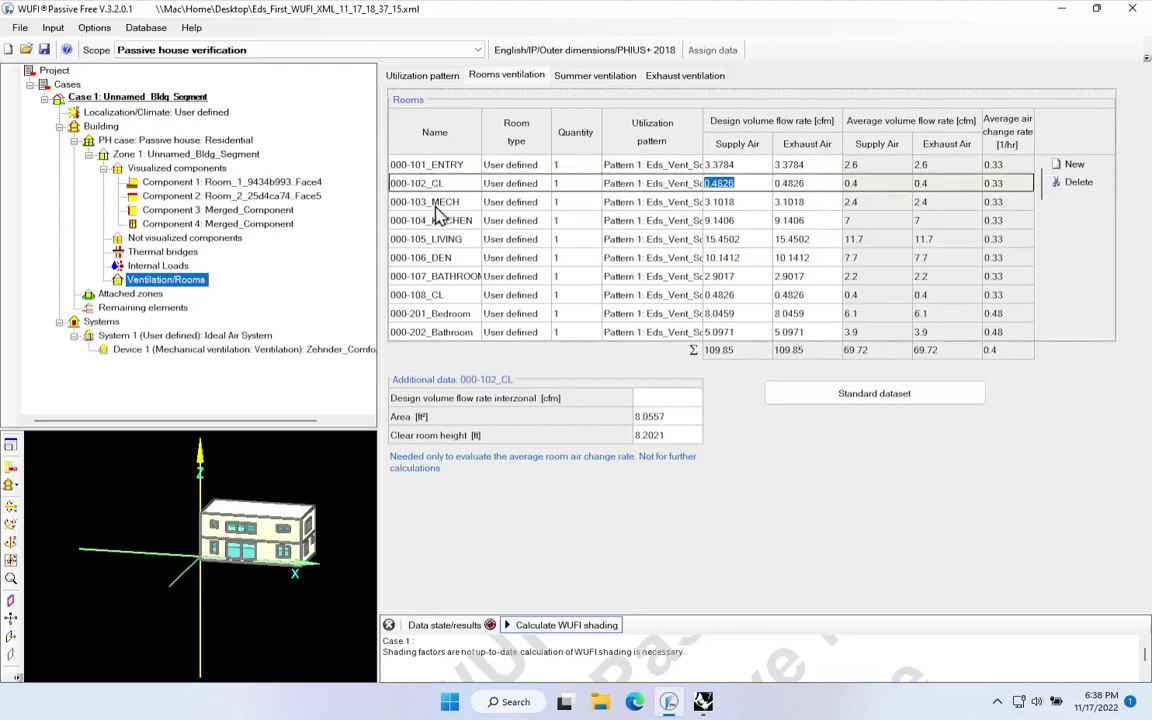
{"action": "left_click", "coordinate": [755, 201]}
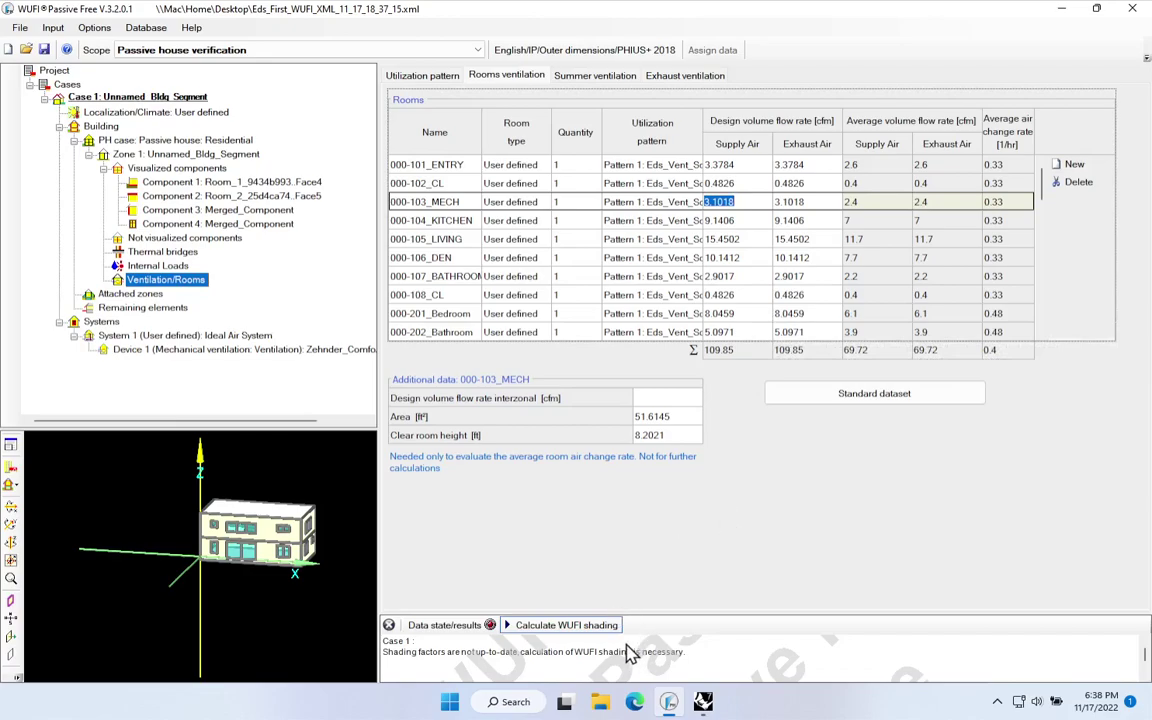
Step: Return to Grasshopper and inspect the _space_ph_vent_rates input on the space creation component in the SPACES section
{"action": "left_click", "coordinate": [706, 703]}
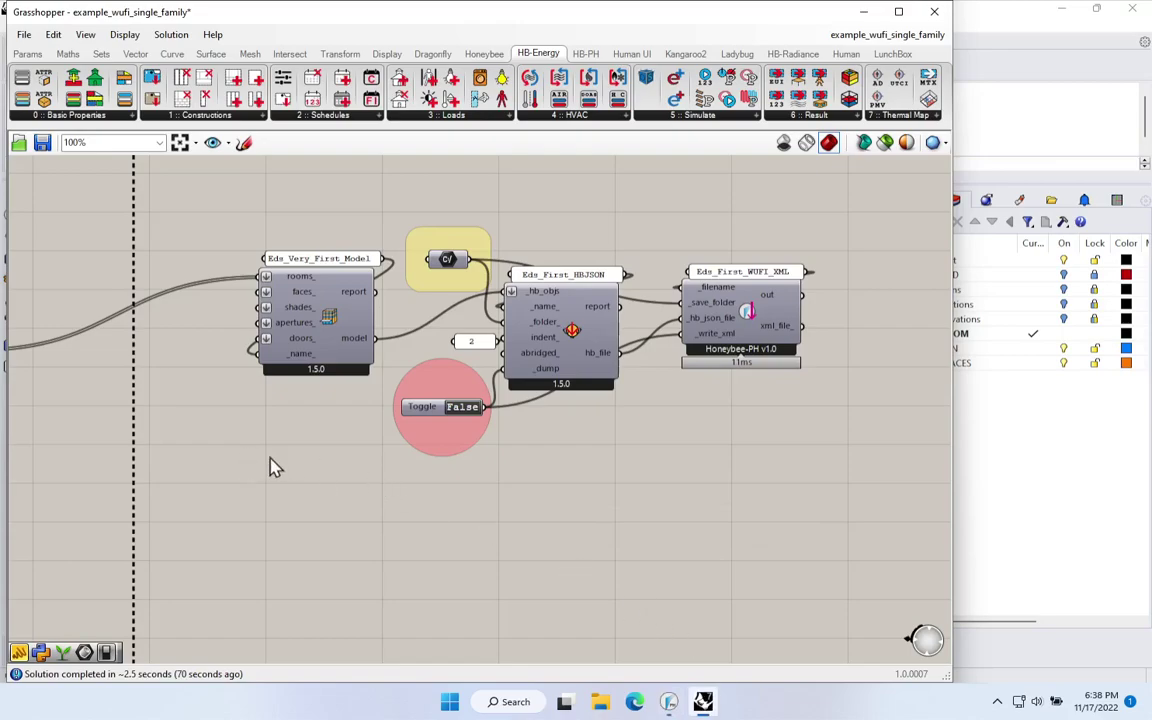
{"action": "left_click_drag", "start_coordinate": [170, 555], "coordinate": [437, 532]}
{"action": "scroll", "coordinate": [437, 532], "scroll_direction": "down", "scroll_amount": 1}
{"action": "scroll", "coordinate": [450, 430], "scroll_direction": "up", "scroll_amount": 1}
{"action": "left_click", "coordinate": [522, 382]}
{"action": "left_click", "coordinate": [885, 522]}
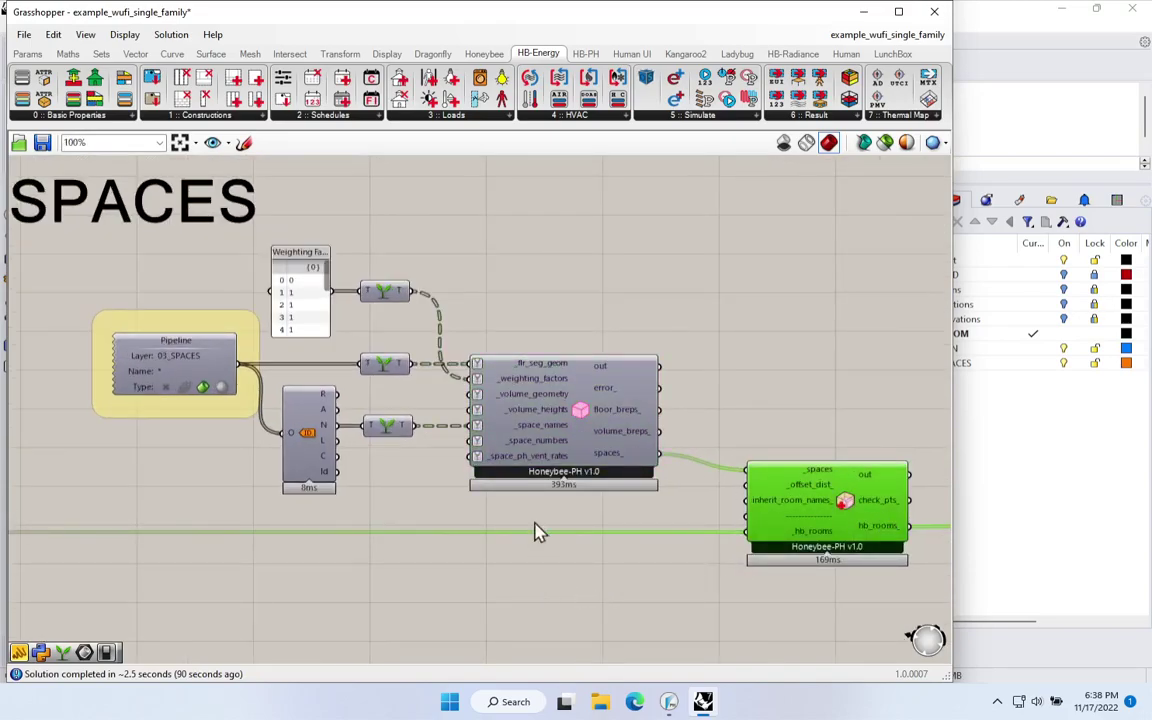
{"action": "scroll", "coordinate": [445, 492], "scroll_direction": "up", "scroll_amount": 1}
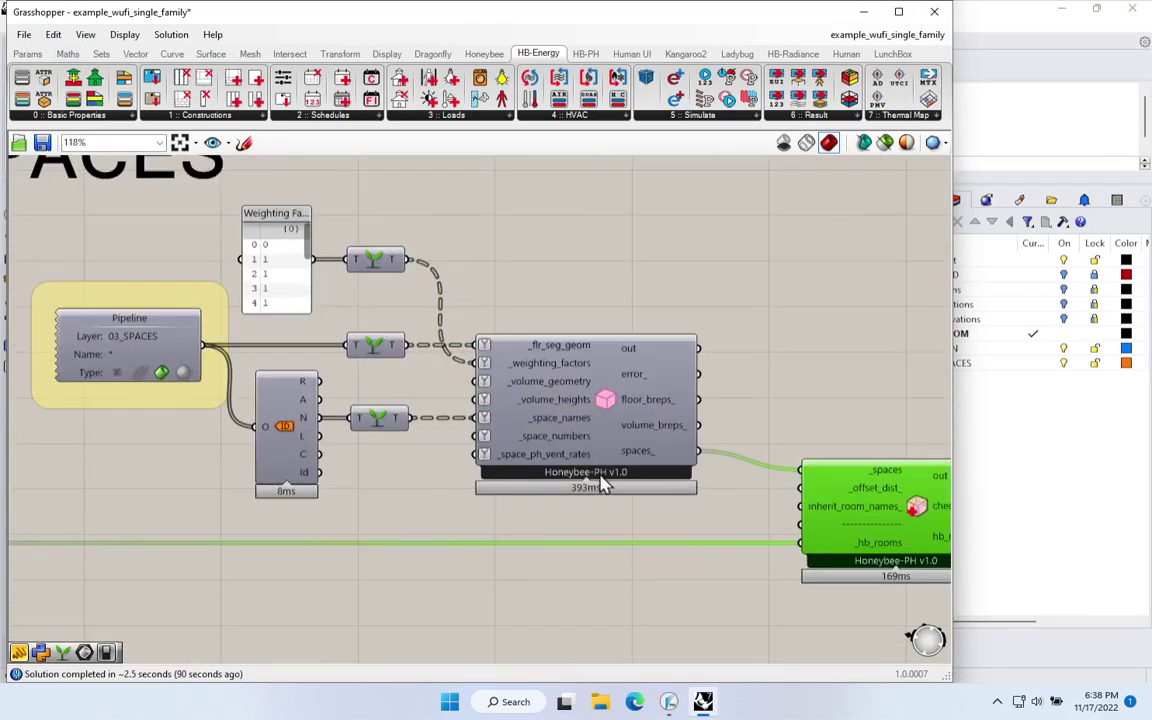
{"action": "mouse_move", "coordinate": [569, 460]}
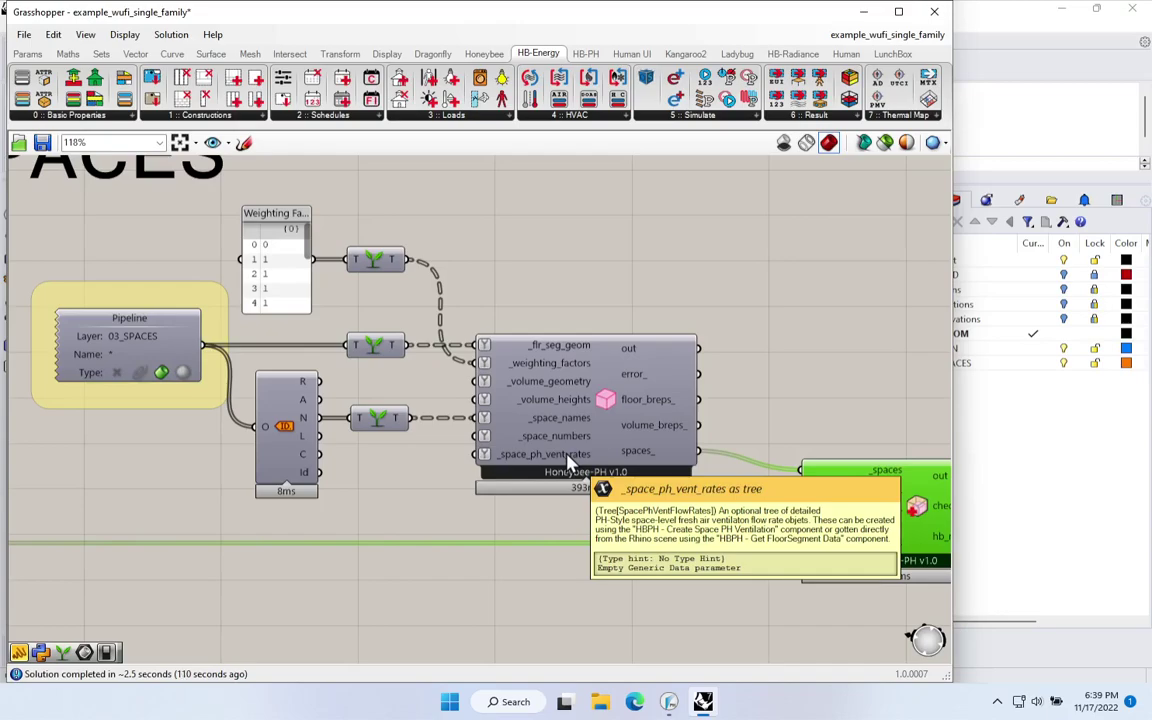
Step: Add a panel below the room wire and connect the object attributes component's N output to list the space names
{"action": "double_click", "coordinate": [530, 213]}
{"action": "type", "text": "panel"}
{"action": "key", "text": "Return"}
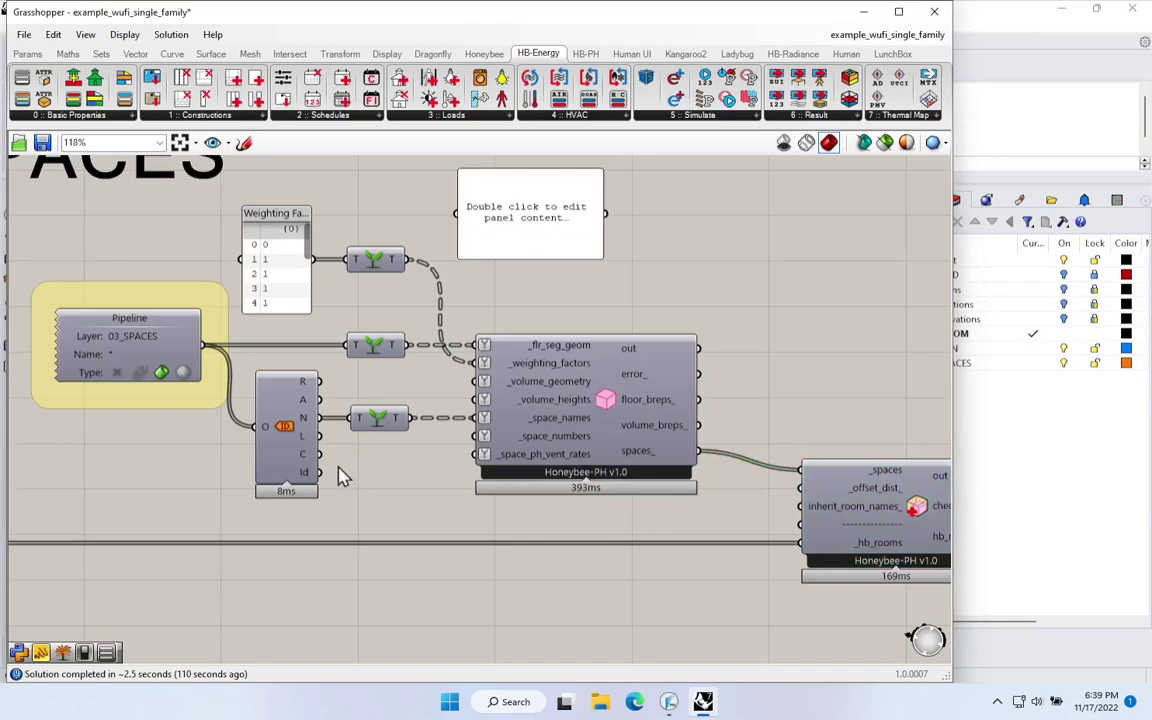
{"action": "left_click_drag", "start_coordinate": [318, 418], "coordinate": [397, 596]}
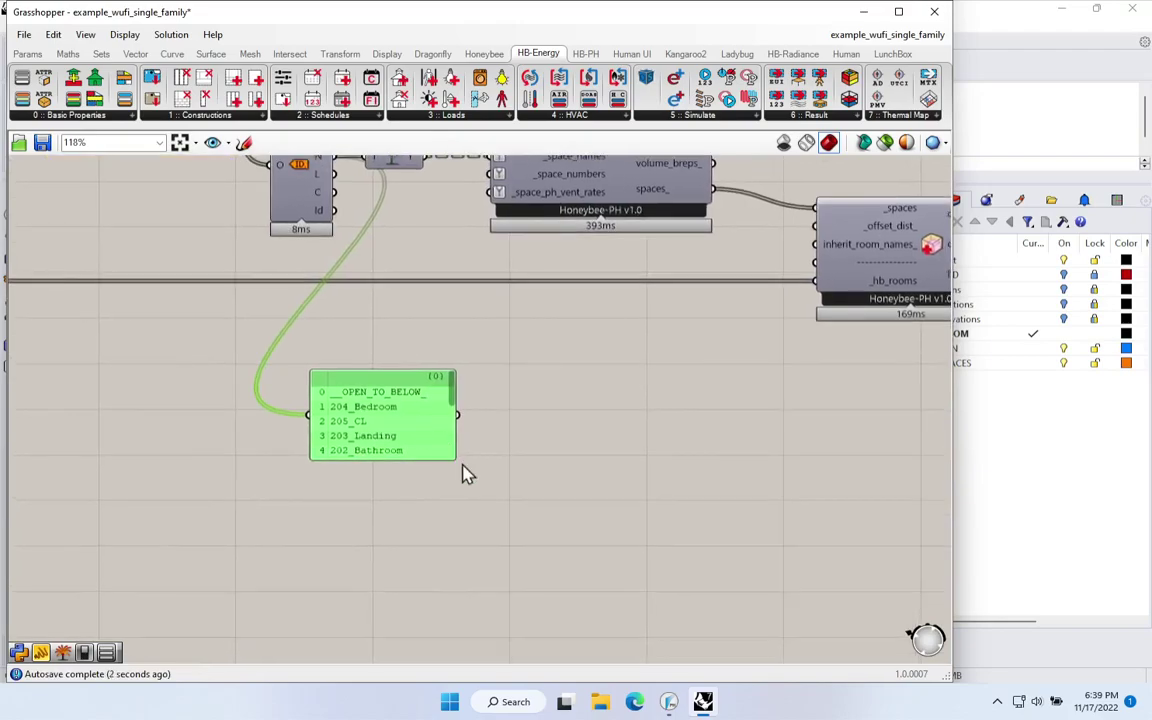
Step: Enlarge the space-names panel to fit the full list and position it below the room wire
{"action": "left_click_drag", "start_coordinate": [454, 458], "coordinate": [458, 625]}
{"action": "left_click_drag", "start_coordinate": [415, 568], "coordinate": [372, 500]}
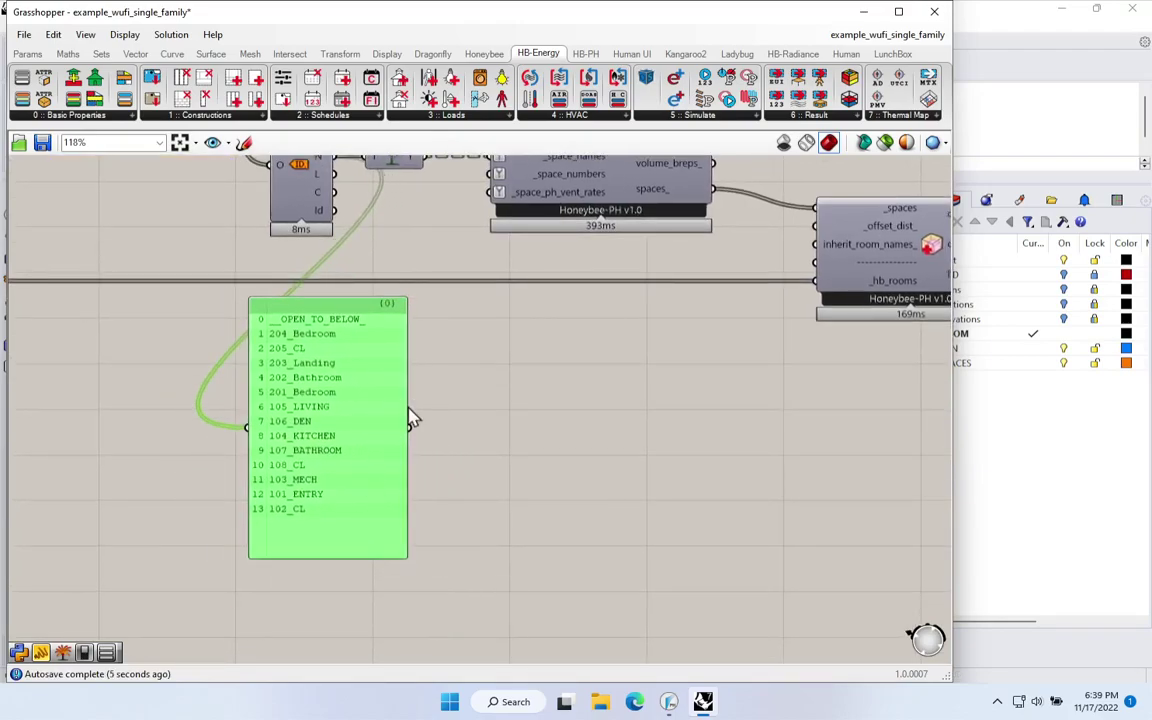
{"action": "left_click_drag", "start_coordinate": [401, 404], "coordinate": [393, 401]}
{"action": "left_click_drag", "start_coordinate": [369, 443], "coordinate": [367, 450]}
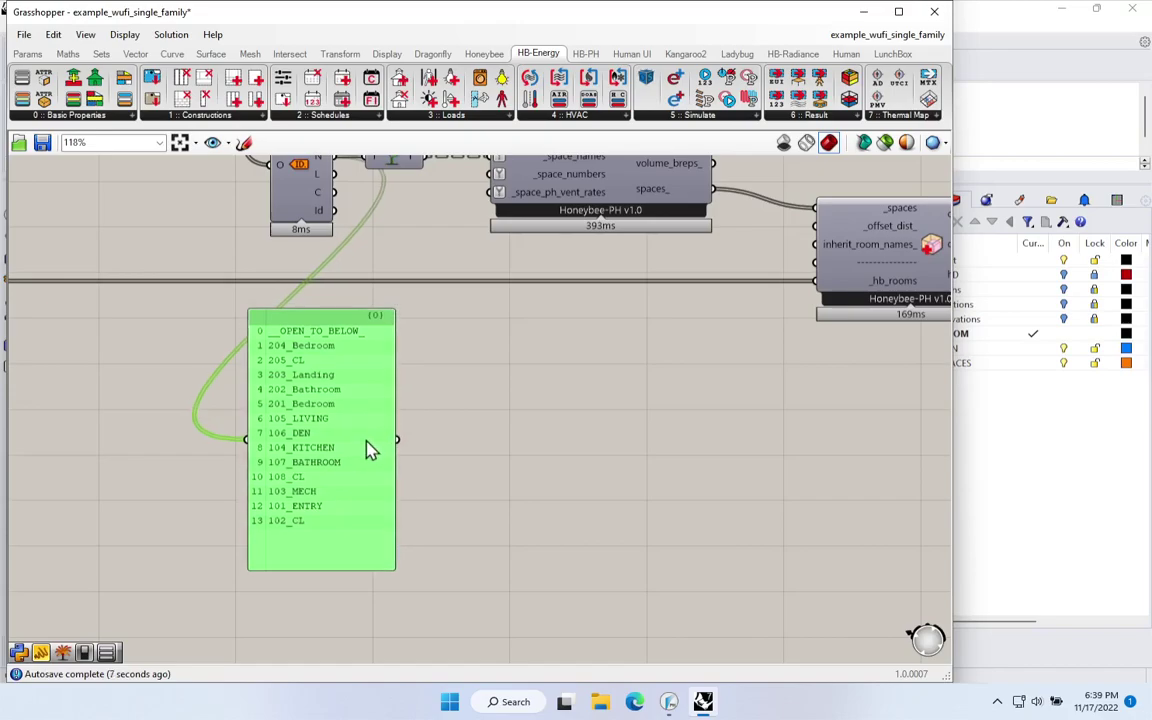
{"action": "scroll", "coordinate": [321, 406], "scroll_direction": "up", "scroll_amount": 3}
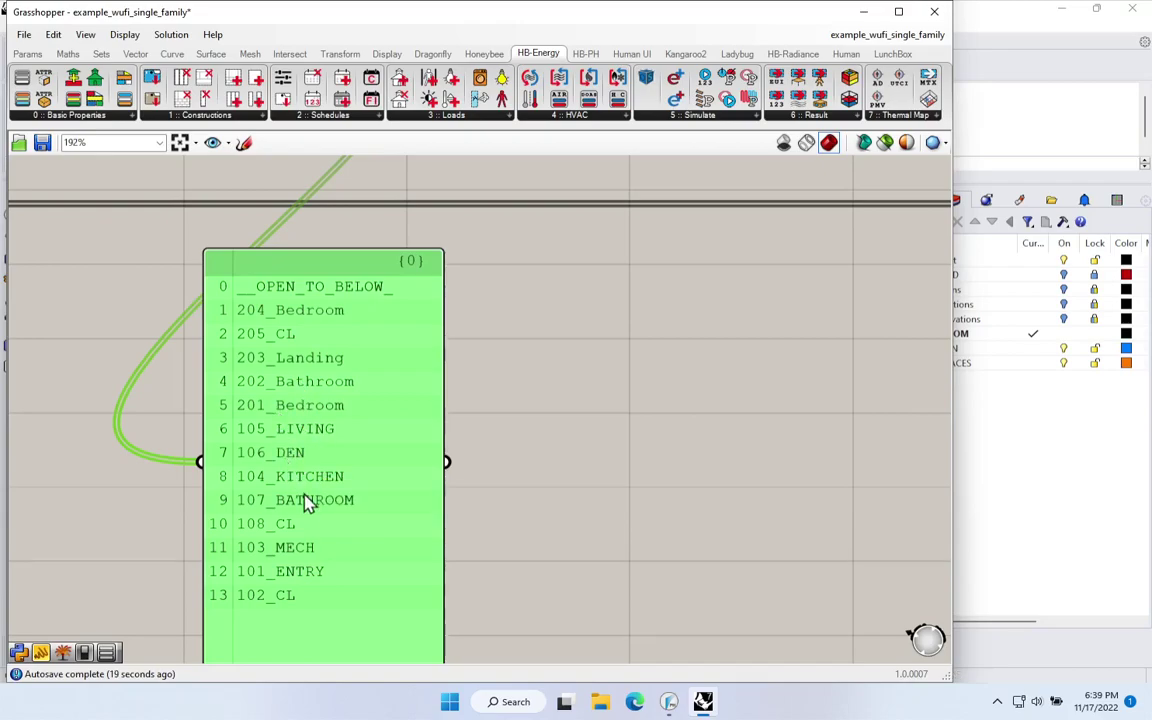
{"action": "scroll", "coordinate": [268, 436], "scroll_direction": "down", "scroll_amount": 2}
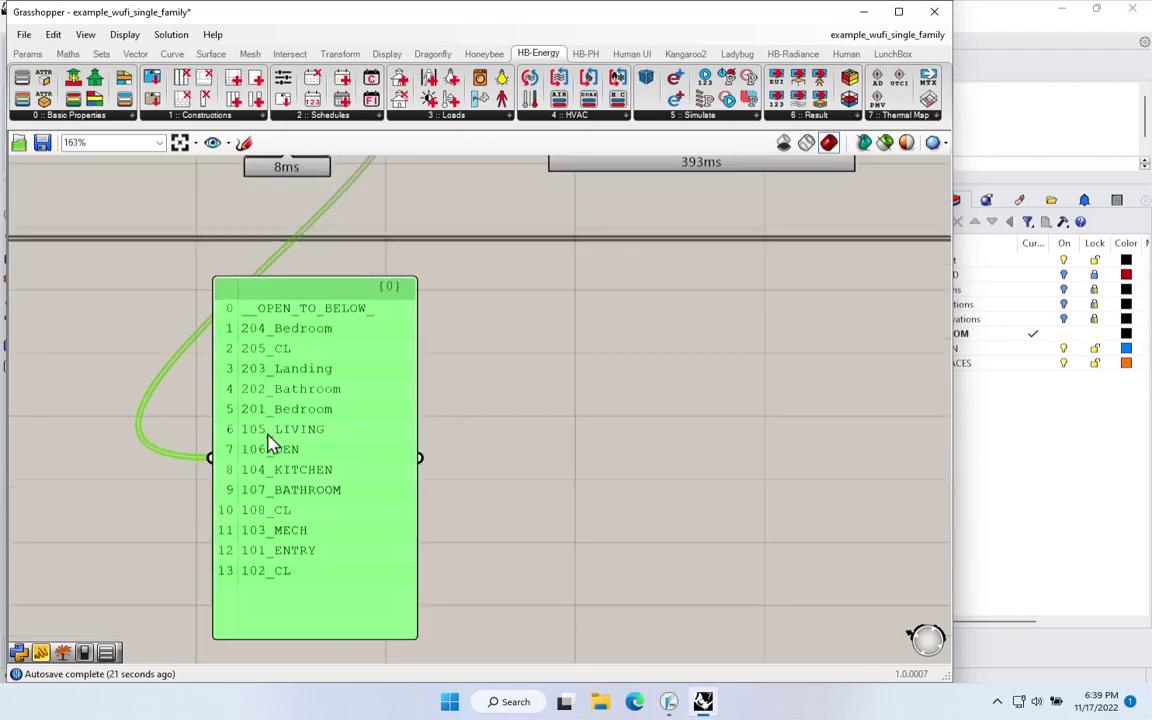
{"action": "left_click_drag", "start_coordinate": [290, 443], "coordinate": [323, 437]}
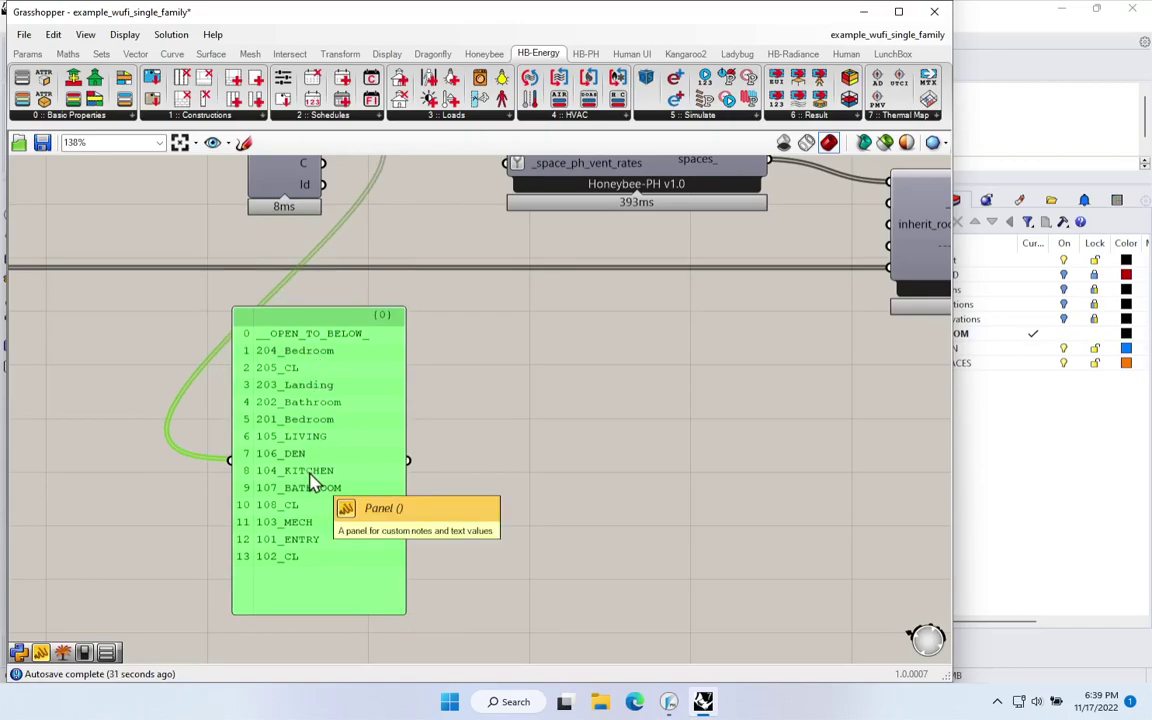
{"action": "mouse_move", "coordinate": [312, 482]}
{"action": "left_mouse_down"}
{"action": "mouse_move", "coordinate": [298, 479]}
{"action": "mouse_move", "coordinate": [314, 474]}
{"action": "left_mouse_up"}
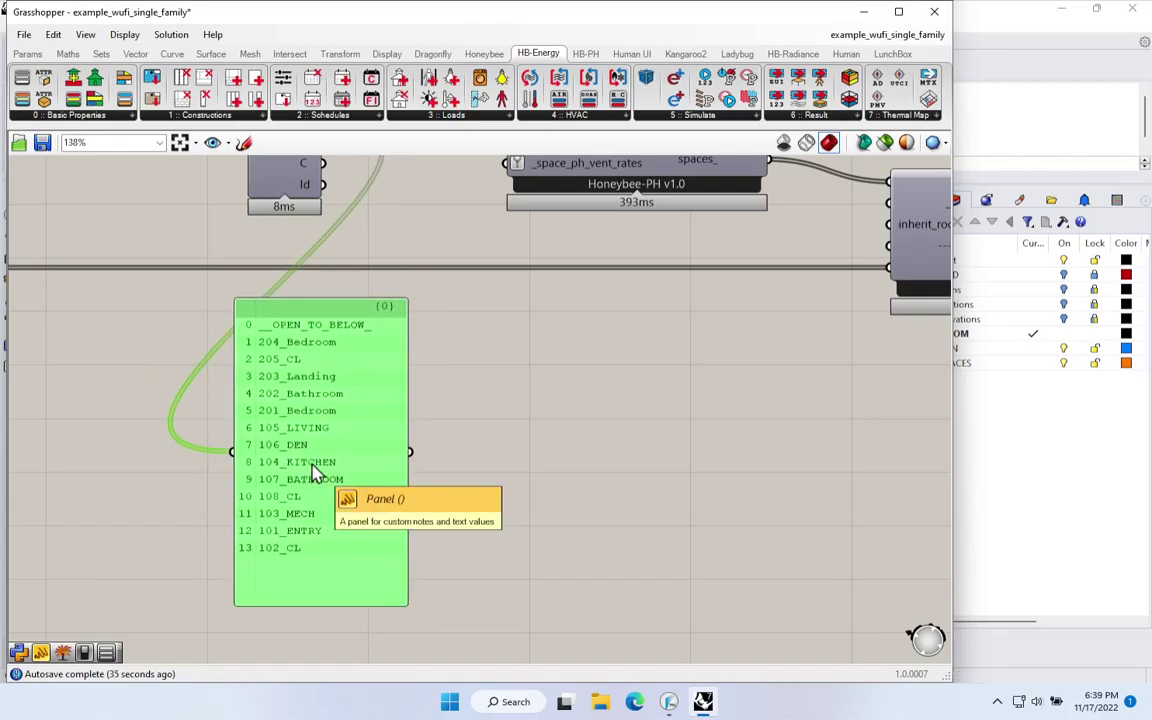
Step: Place the HB-PH Create Space PH Ventilation component beside the space-names panel, below the space creation component
{"action": "scroll", "coordinate": [314, 474], "scroll_direction": "up", "scroll_amount": 3}
{"action": "scroll", "coordinate": [420, 300], "scroll_direction": "right", "scroll_amount": 2}
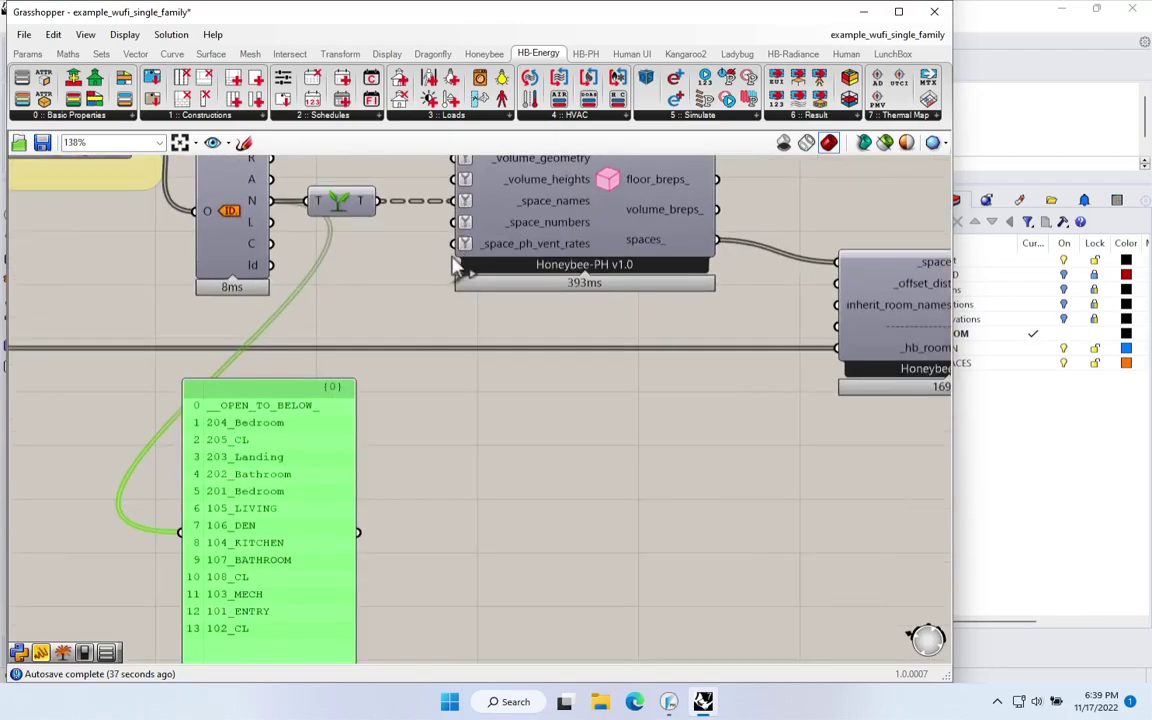
{"action": "mouse_move", "coordinate": [510, 252]}
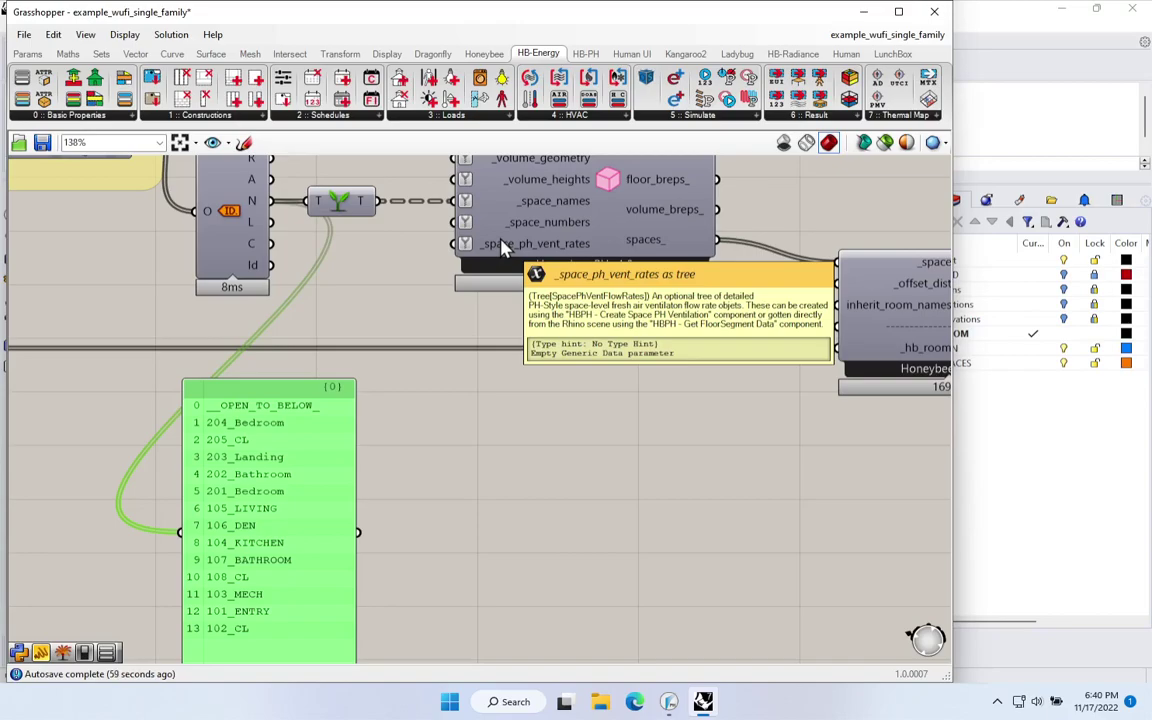
{"action": "left_click", "coordinate": [590, 55]}
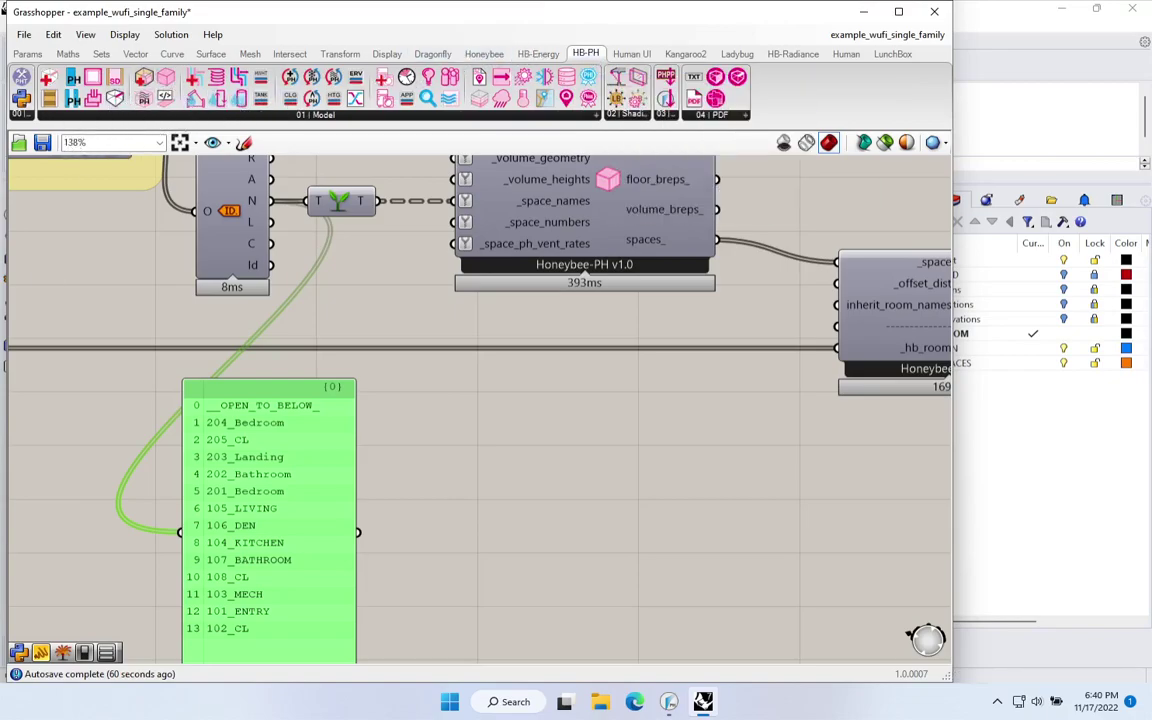
{"action": "left_click", "coordinate": [145, 100]}
{"action": "left_click_drag", "start_coordinate": [150, 97], "coordinate": [527, 472]}
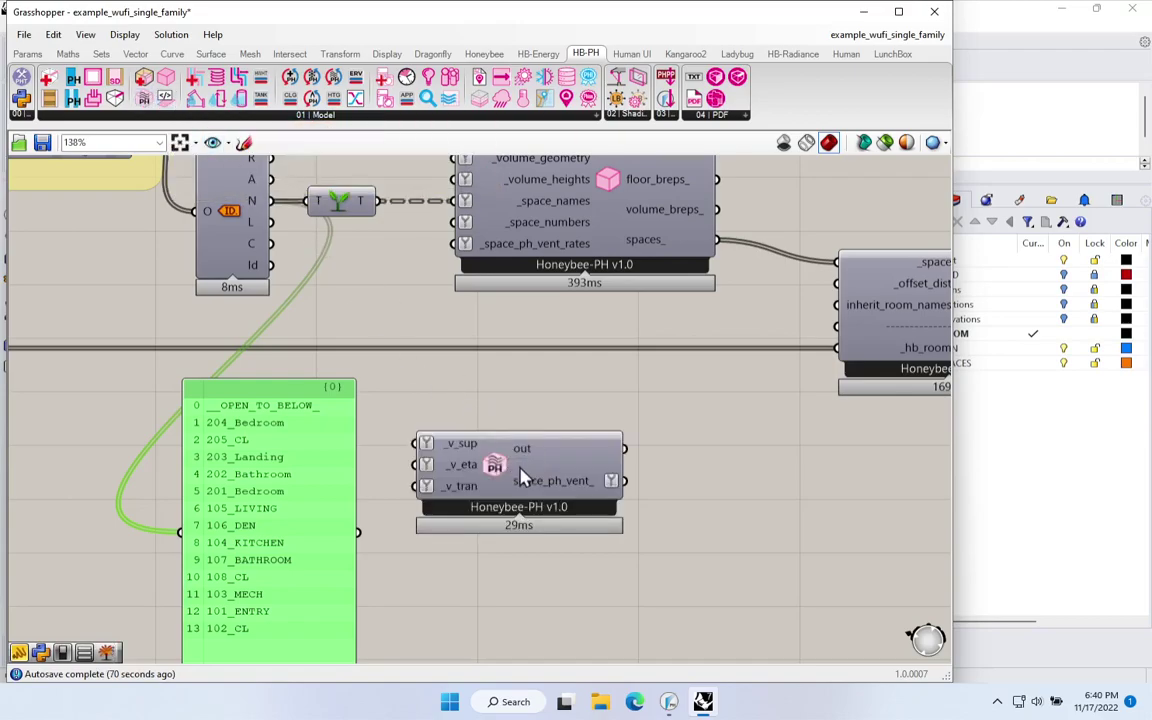
Step: Move the space-names panel and the space ventilation component apart to leave an open gap between them
{"action": "left_click_drag", "start_coordinate": [581, 501], "coordinate": [610, 516]}
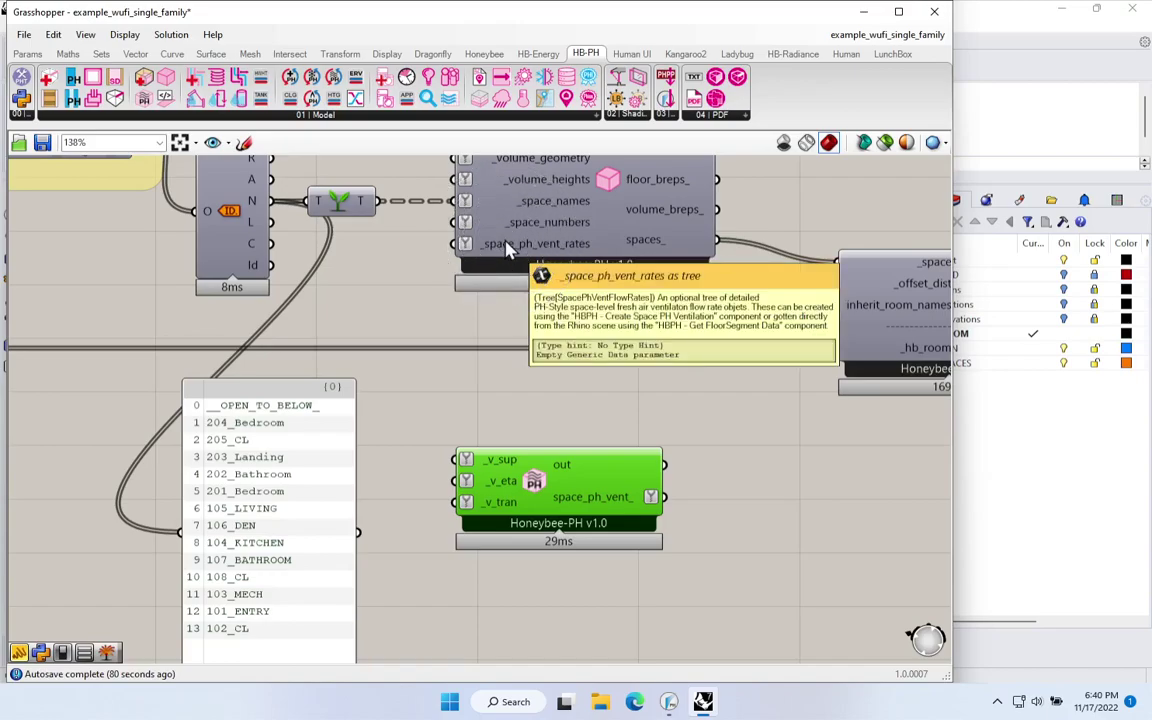
{"action": "left_click_drag", "start_coordinate": [511, 511], "coordinate": [635, 432]}
{"action": "left_click_drag", "start_coordinate": [402, 431], "coordinate": [212, 437]}
{"action": "mouse_move", "coordinate": [748, 390]}
{"action": "left_mouse_down"}
{"action": "mouse_move", "coordinate": [679, 390]}
{"action": "mouse_move", "coordinate": [734, 399]}
{"action": "left_mouse_up"}
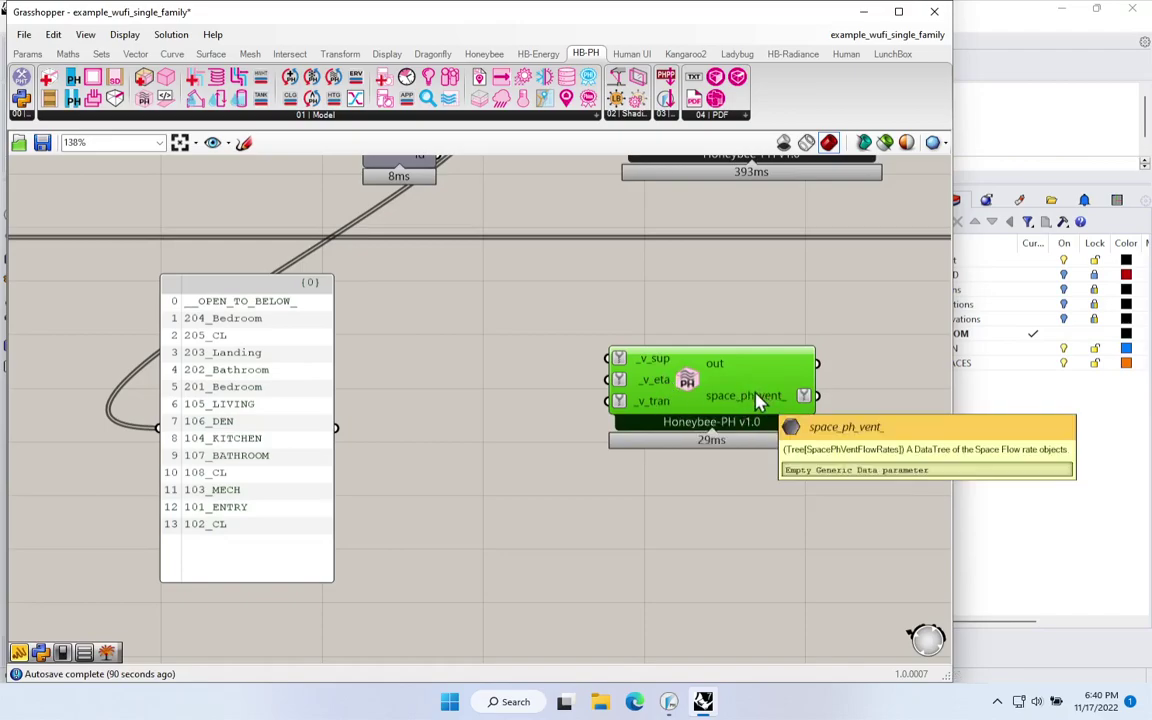
{"action": "mouse_move", "coordinate": [703, 404]}
{"action": "left_mouse_down"}
{"action": "mouse_move", "coordinate": [682, 434]}
{"action": "mouse_move", "coordinate": [706, 425]}
{"action": "left_mouse_up"}
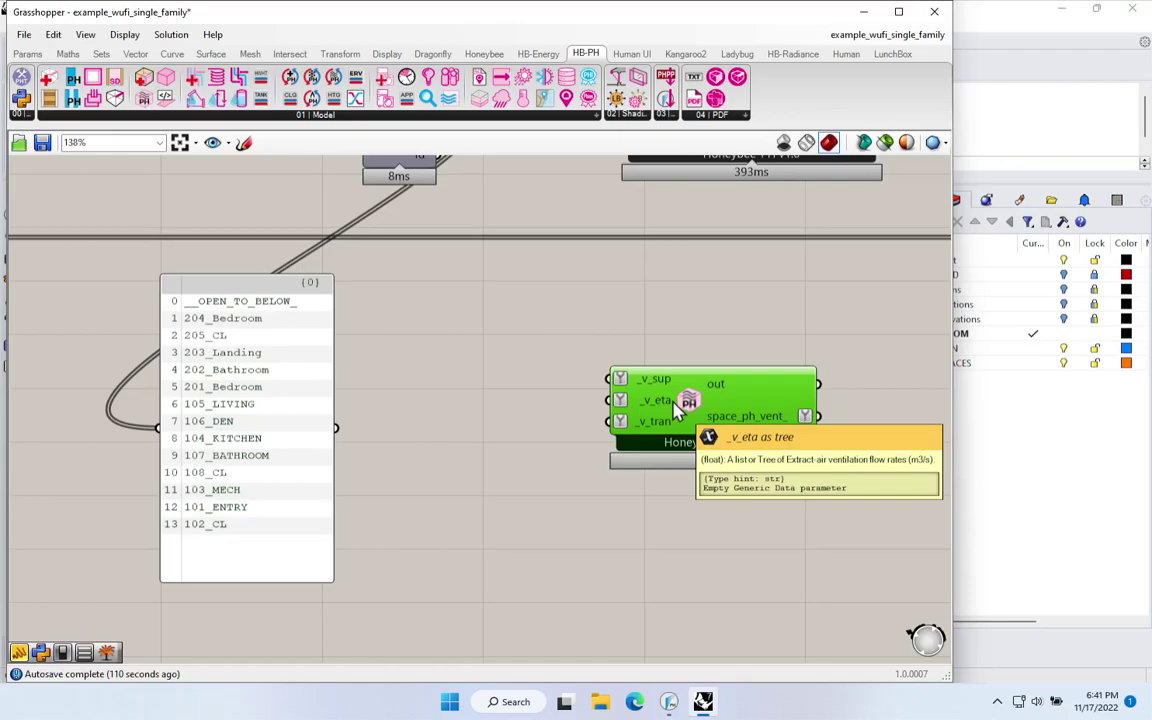
Step: Add a panel beside the space-names panel, match its height to that list, and turn off its multiline data option
{"action": "double_click", "coordinate": [419, 347]}
{"action": "type", "text": "panel"}
{"action": "key", "text": "Return"}
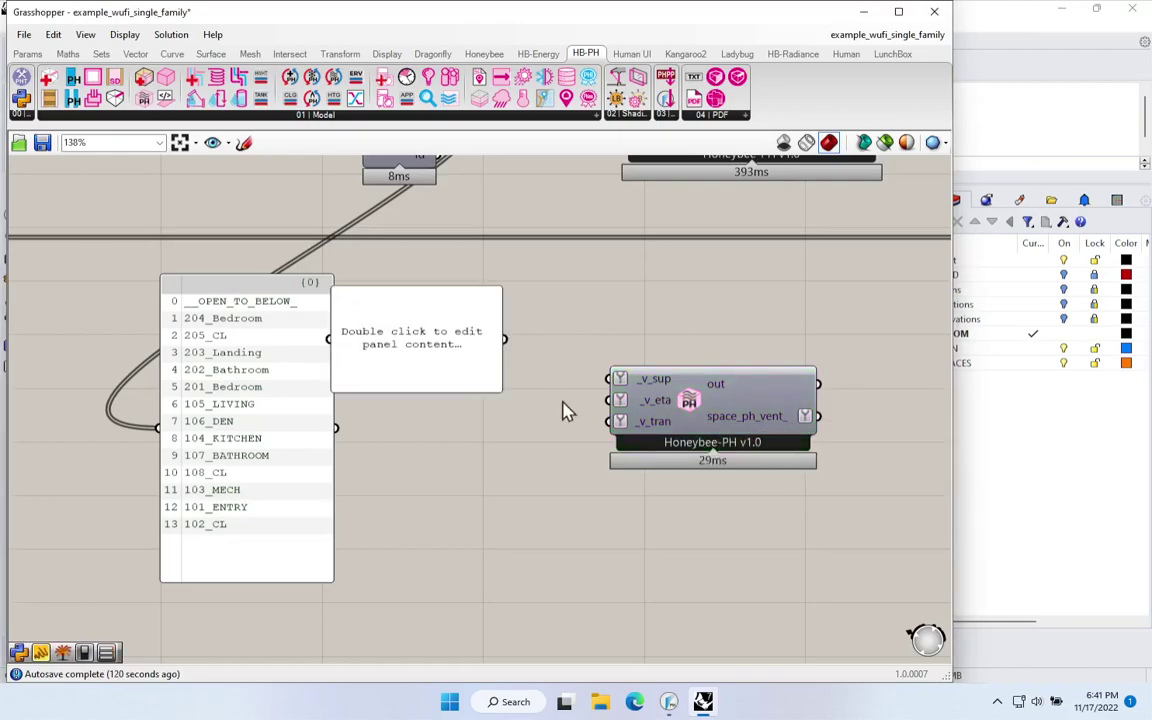
{"action": "left_click_drag", "start_coordinate": [470, 377], "coordinate": [467, 569]}
{"action": "right_click", "coordinate": [459, 304]}
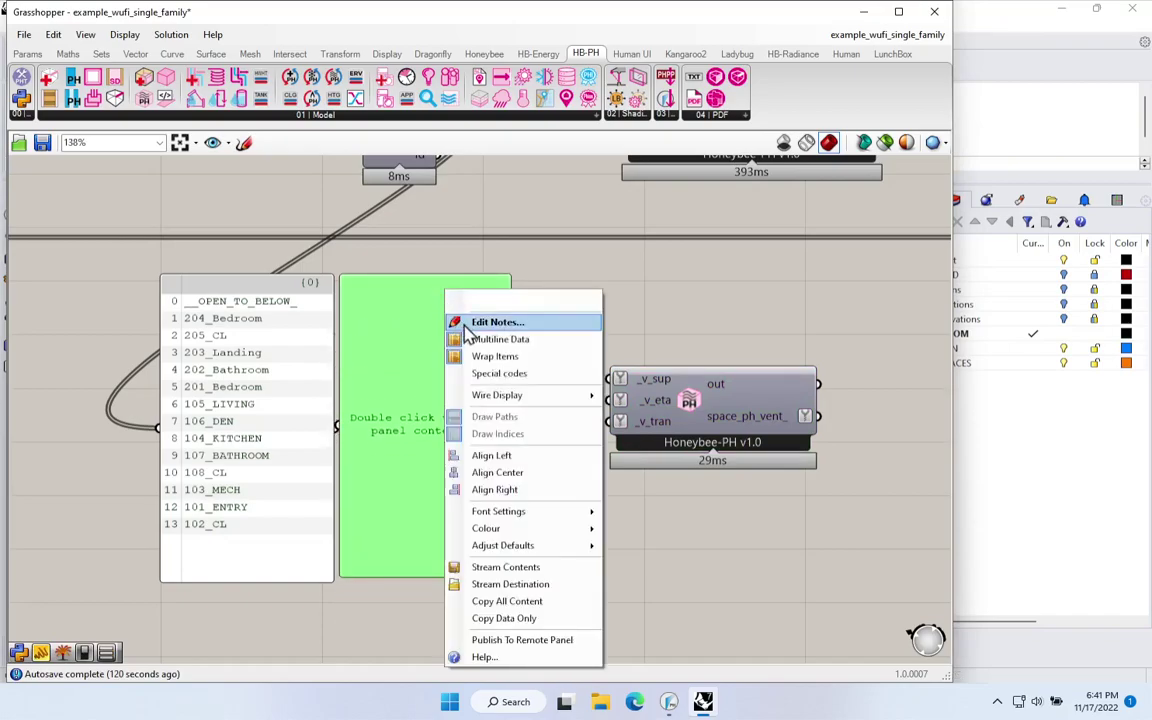
{"action": "left_click", "coordinate": [478, 337]}
Step: Title the new panel "CFM - Supply"
{"action": "right_click", "coordinate": [421, 318]}
{"action": "type", "text": "CFM"}
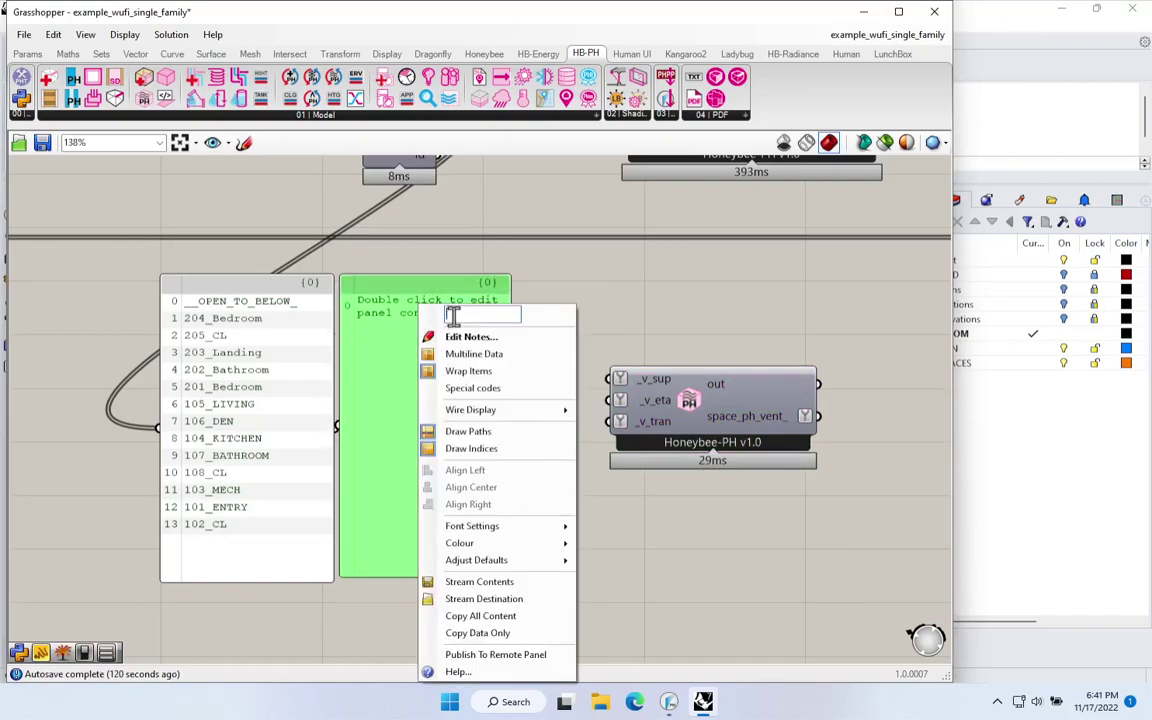
{"action": "type", "text": " - Suppkly"}
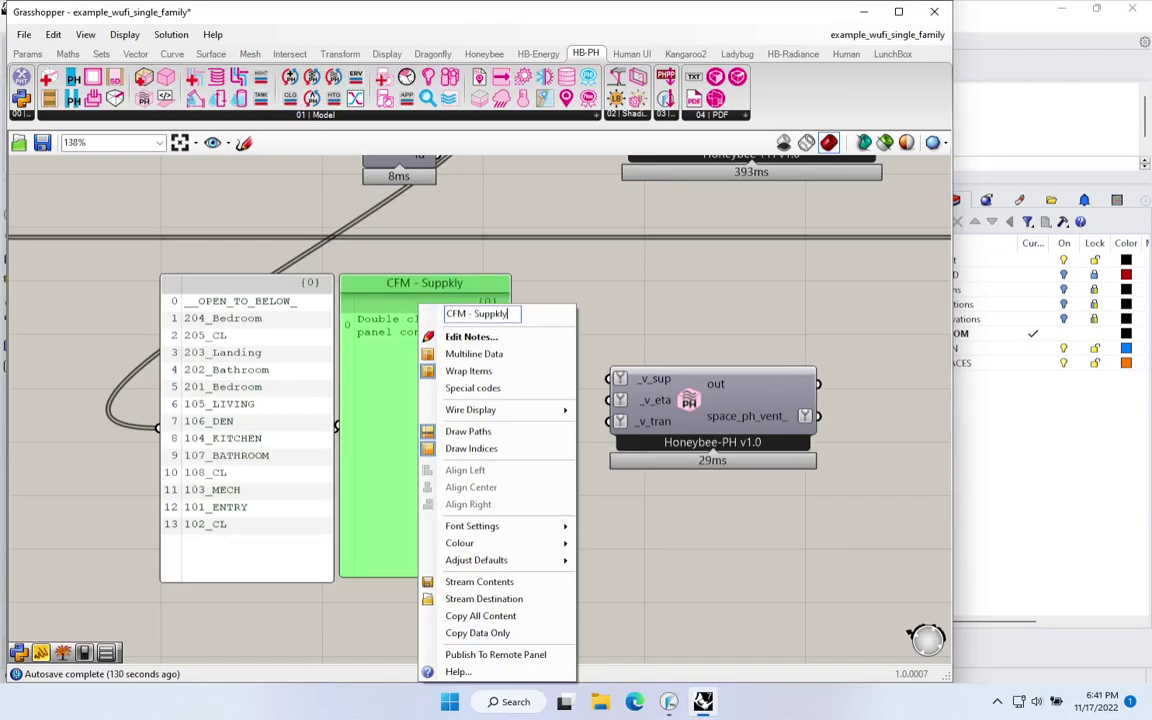
{"action": "key", "text": "BackSpace"}
{"action": "key", "text": "BackSpace"}
{"action": "key", "text": "BackSpace"}
{"action": "type", "text": "ly"}
{"action": "key", "text": "Return"}
Step: Make room beside the ventilation component, duplicate the CFM - Supply panel next to the original, and title the copy "CFM - Extract"
{"action": "left_click_drag", "start_coordinate": [690, 437], "coordinate": [785, 433]}
{"action": "left_click_drag", "start_coordinate": [488, 387], "coordinate": [672, 437]}
{"action": "right_click", "coordinate": [638, 375]}
{"action": "left_click_drag", "start_coordinate": [694, 311], "coordinate": [754, 315]}
{"action": "type", "text": "Ext"}
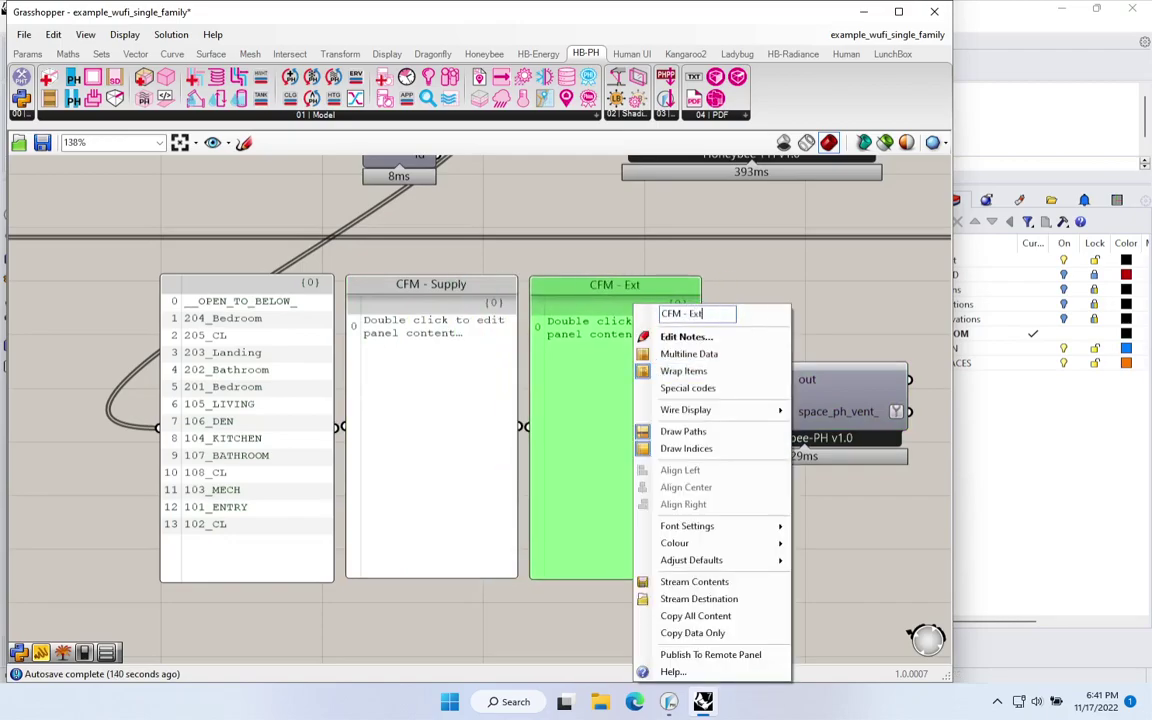
{"action": "type", "text": "ract"}
{"action": "left_click", "coordinate": [818, 311]}
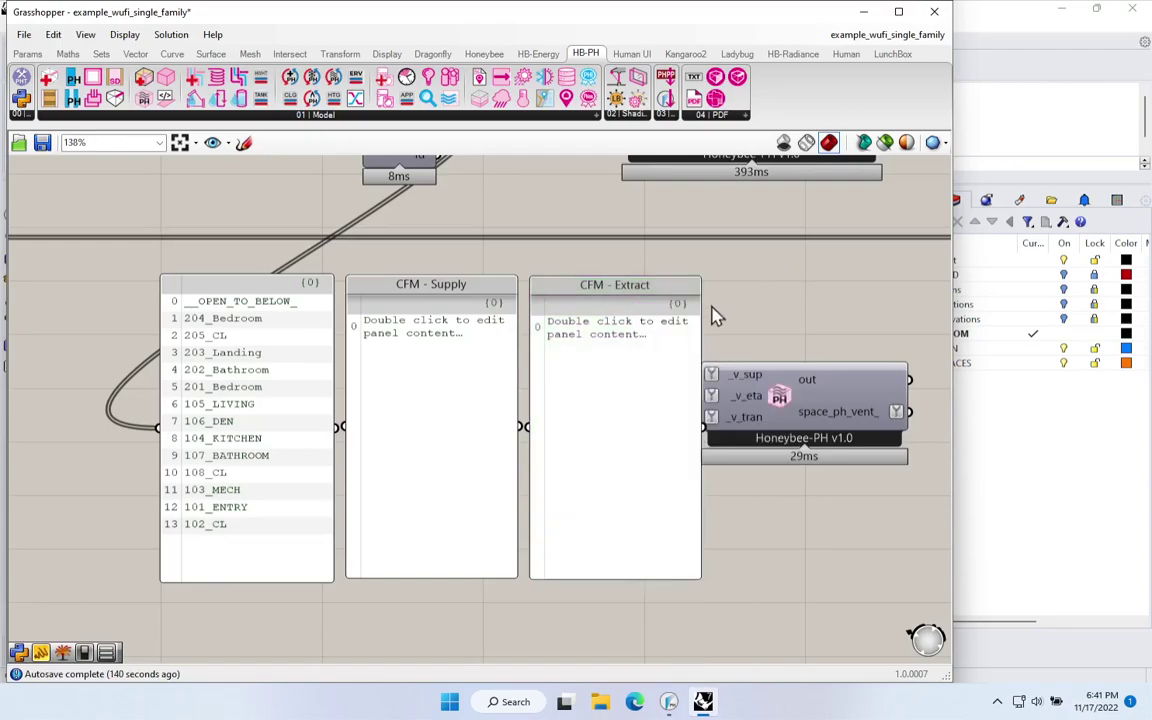
Step: Narrow the CFM - Extract and CFM - Supply panels and reposition them closer to the space-names list
{"action": "left_click_drag", "start_coordinate": [697, 307], "coordinate": [674, 307]}
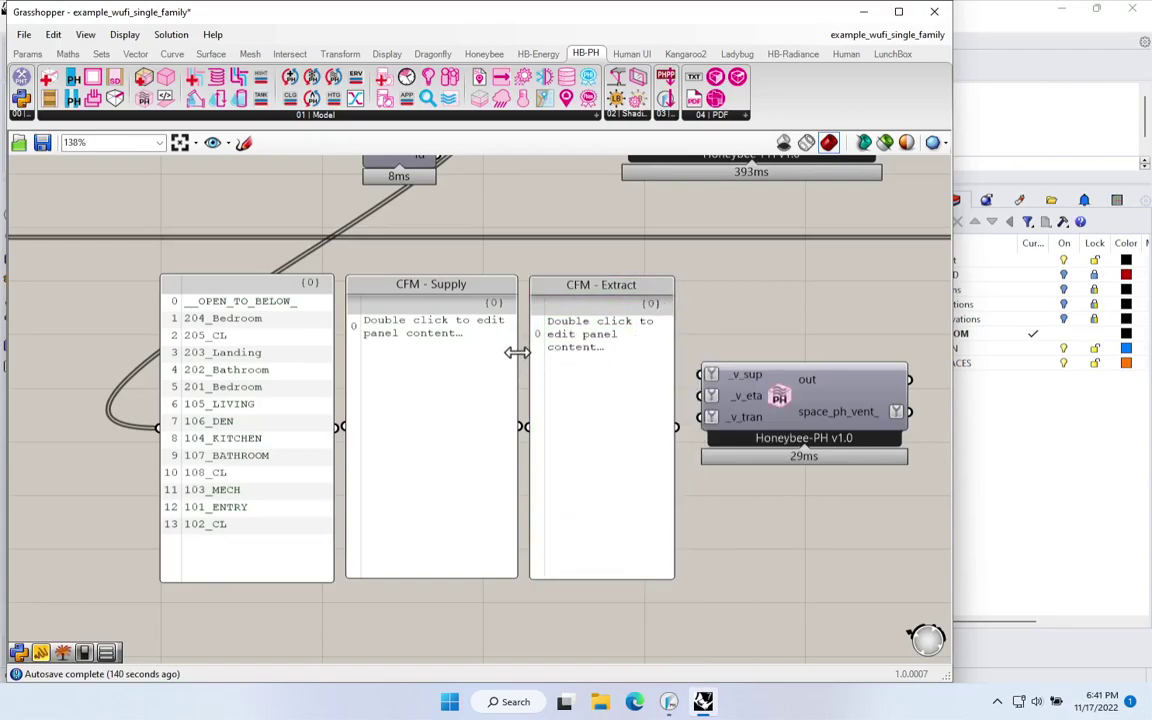
{"action": "left_click_drag", "start_coordinate": [516, 352], "coordinate": [495, 354]}
{"action": "left_click_drag", "start_coordinate": [578, 372], "coordinate": [560, 375]}
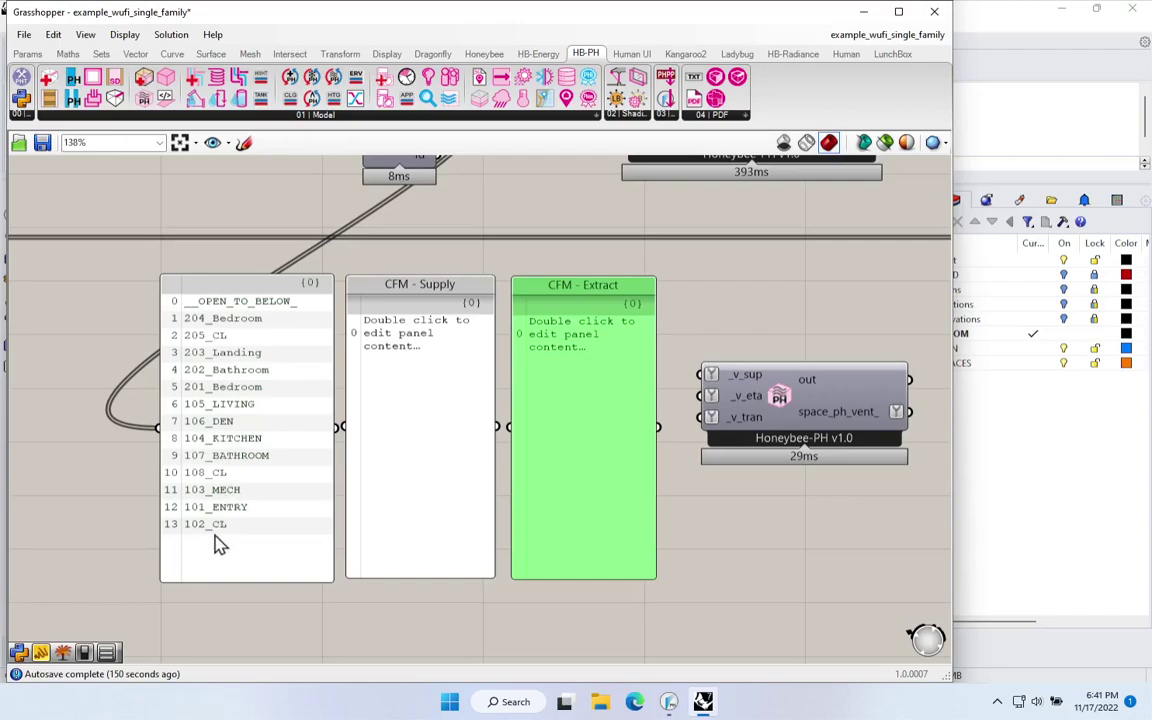
{"action": "left_click_drag", "start_coordinate": [414, 293], "coordinate": [415, 271]}
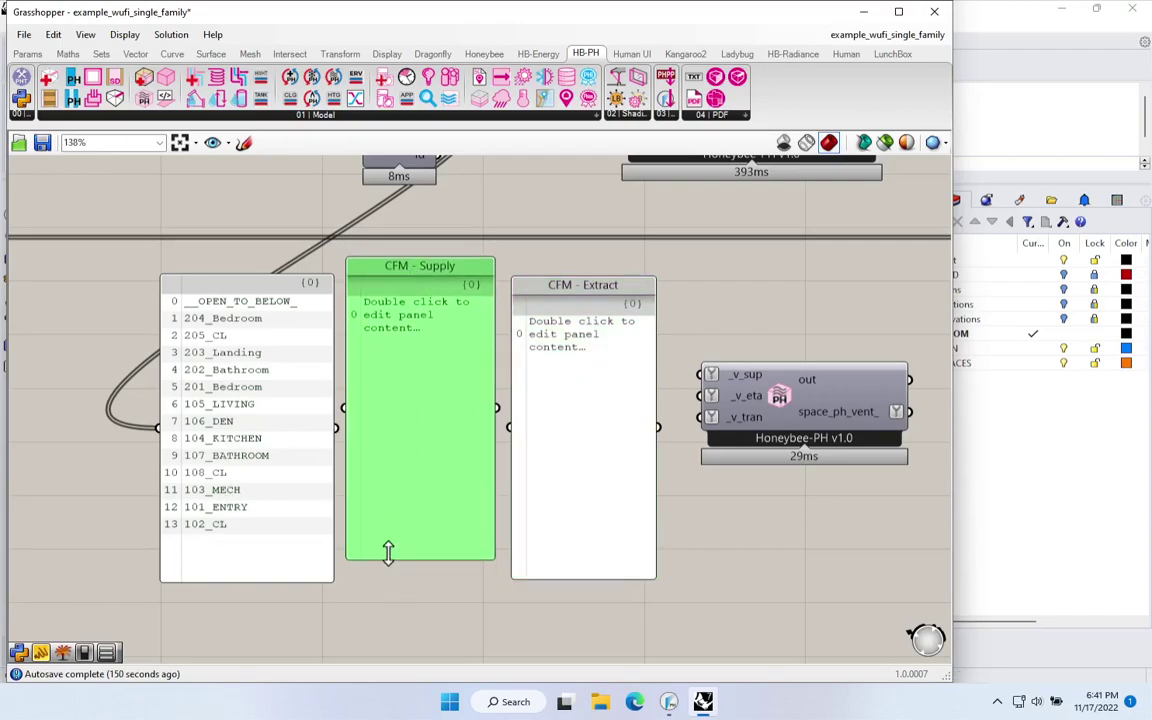
Step: Enter supply rates of 20 for 204_Bedroom, 201_Bedroom, 105_LIVING and 106_DEN, and 0 for every other space, one per line
{"action": "double_click", "coordinate": [406, 336]}
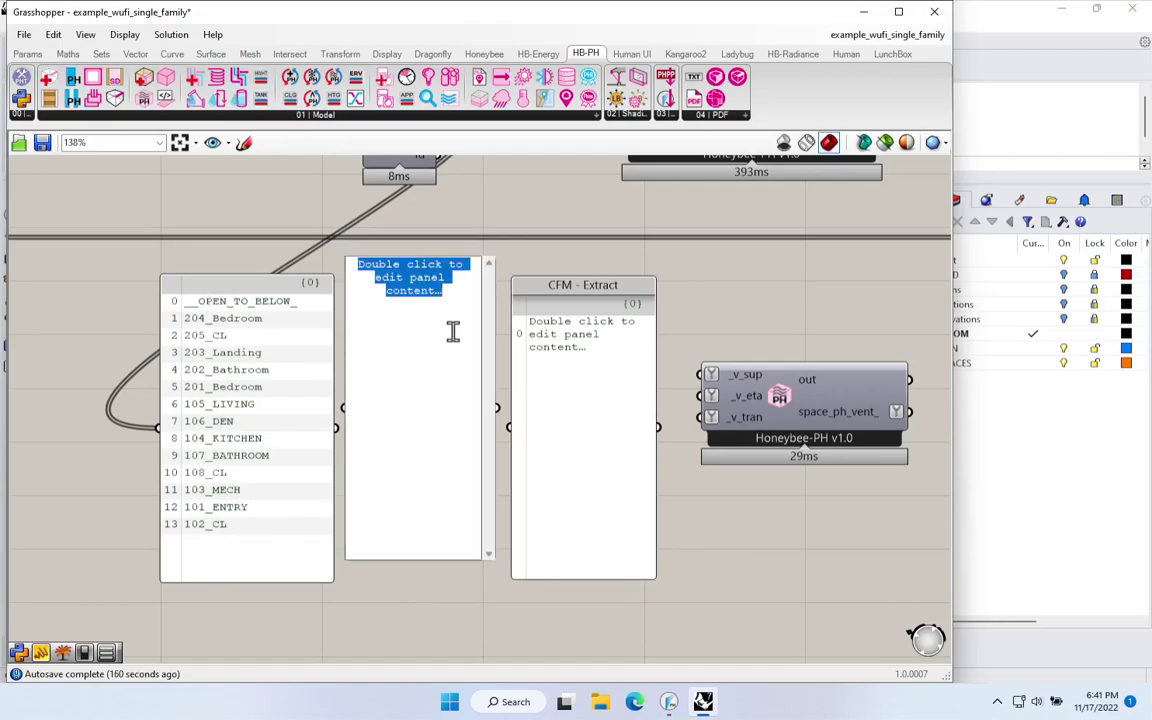
{"action": "type", "text": "0 "}
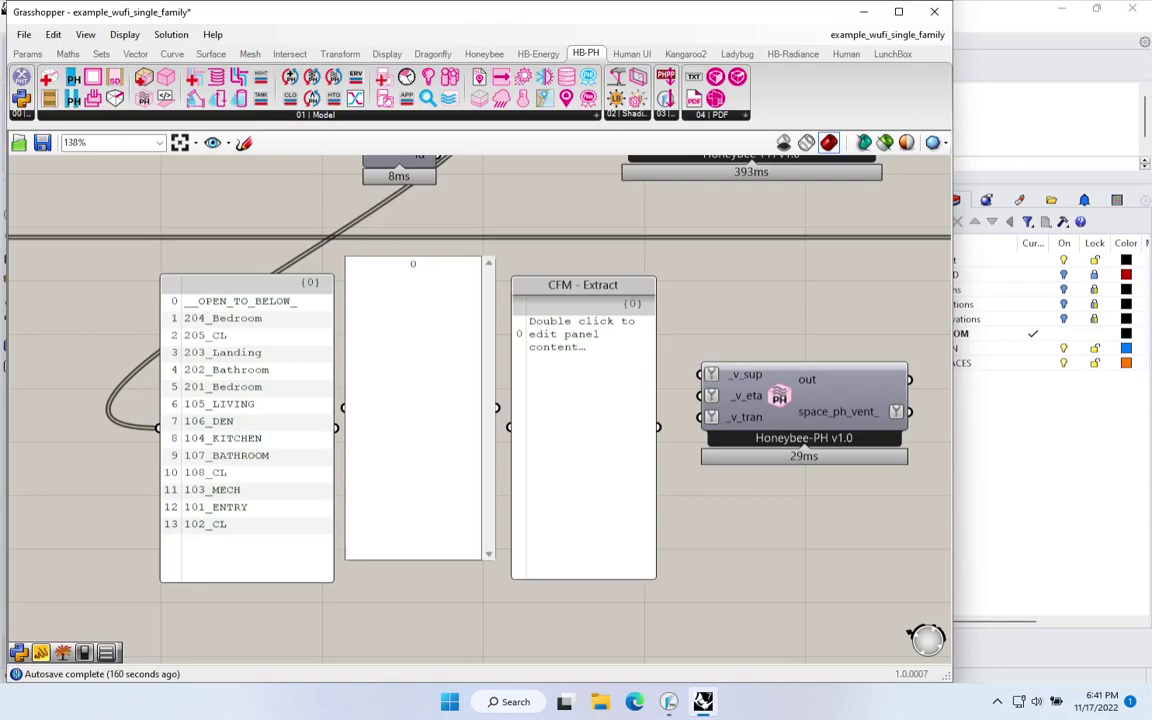
{"action": "type", "text": "20"}
{"action": "key", "text": "Return"}
{"action": "type", "text": "20"}
{"action": "key", "text": "Return"}
{"action": "type", "text": "20"}
{"action": "key", "text": "Return"}
{"action": "type", "text": "20"}
{"action": "key", "text": "Return"}
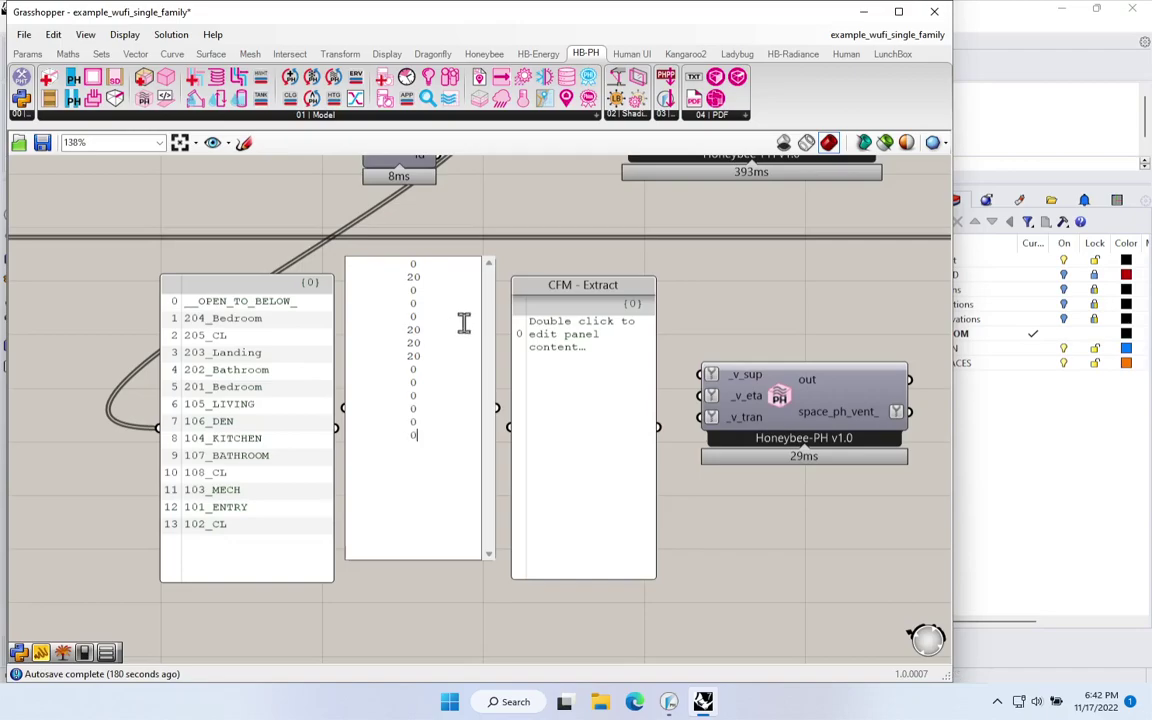
Step: Commit the supply list and line up the CFM - Supply rows with the matching space names
{"action": "left_click", "coordinate": [582, 211]}
{"action": "left_click", "coordinate": [385, 515]}
{"action": "left_click_drag", "start_coordinate": [385, 510], "coordinate": [383, 512]}
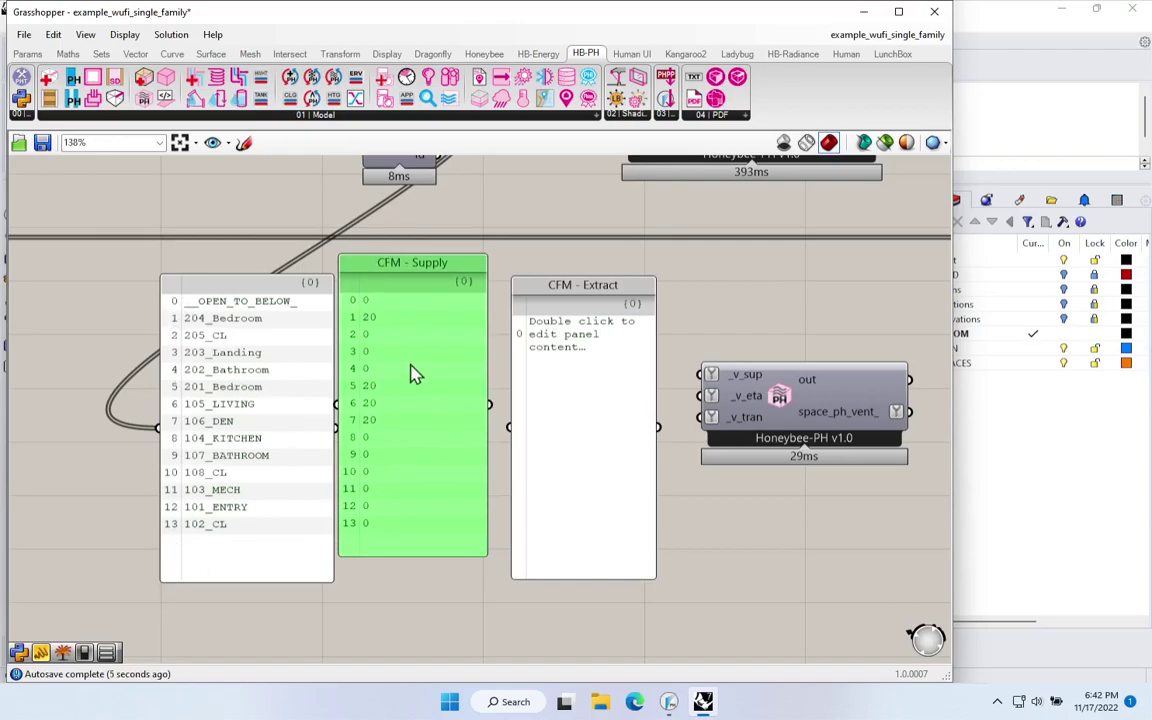
{"action": "left_click_drag", "start_coordinate": [368, 334], "coordinate": [311, 336]}
{"action": "left_click_drag", "start_coordinate": [357, 384], "coordinate": [349, 385]}
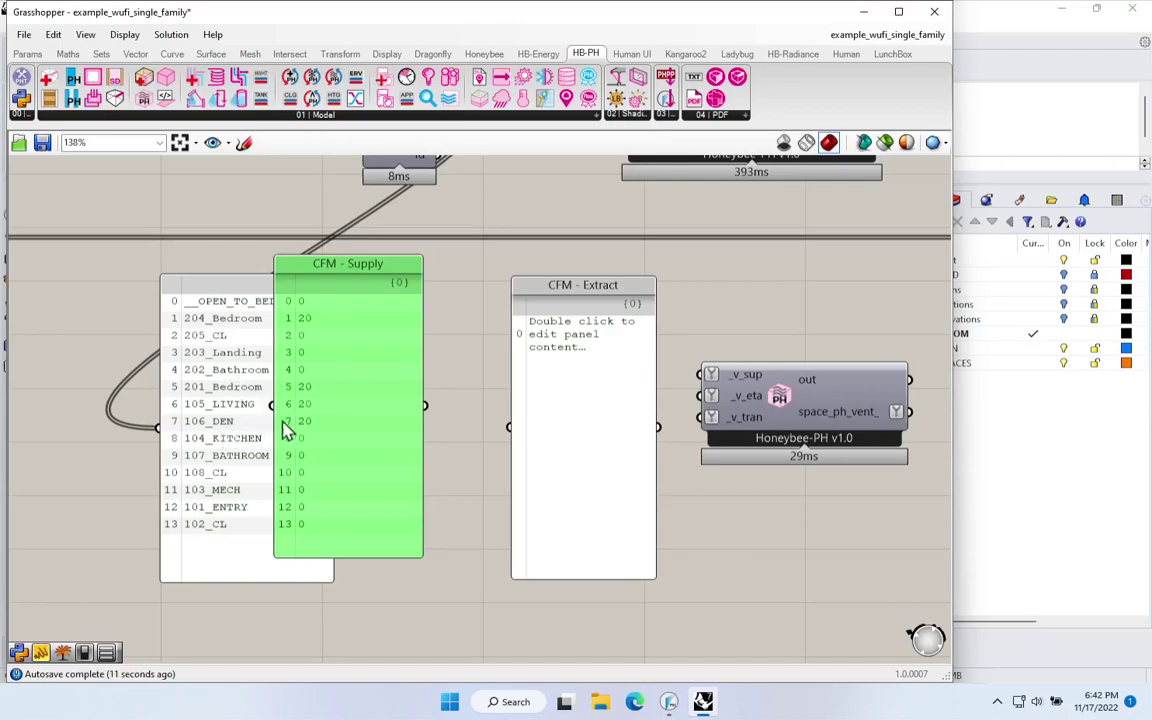
{"action": "left_click_drag", "start_coordinate": [351, 443], "coordinate": [415, 440]}
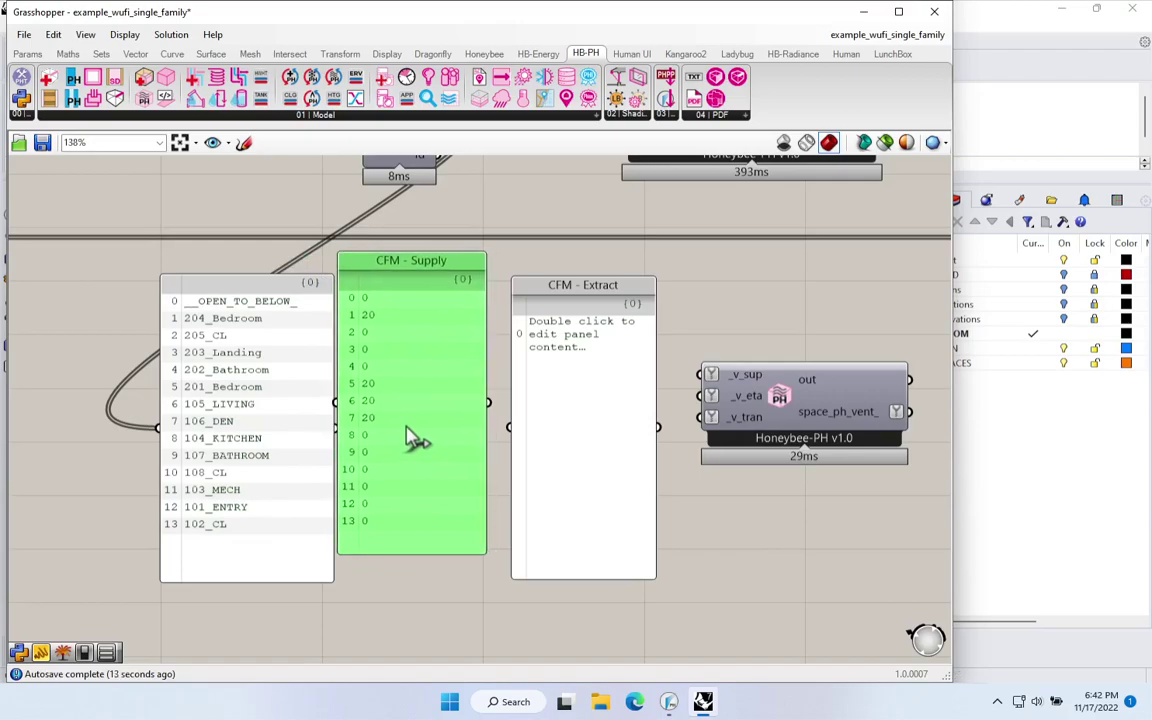
Step: Swap the two flow-rate panels so CFM - Extract sits directly beside the space names and CFM - Supply follows it
{"action": "left_click_drag", "start_coordinate": [584, 432], "coordinate": [570, 407]}
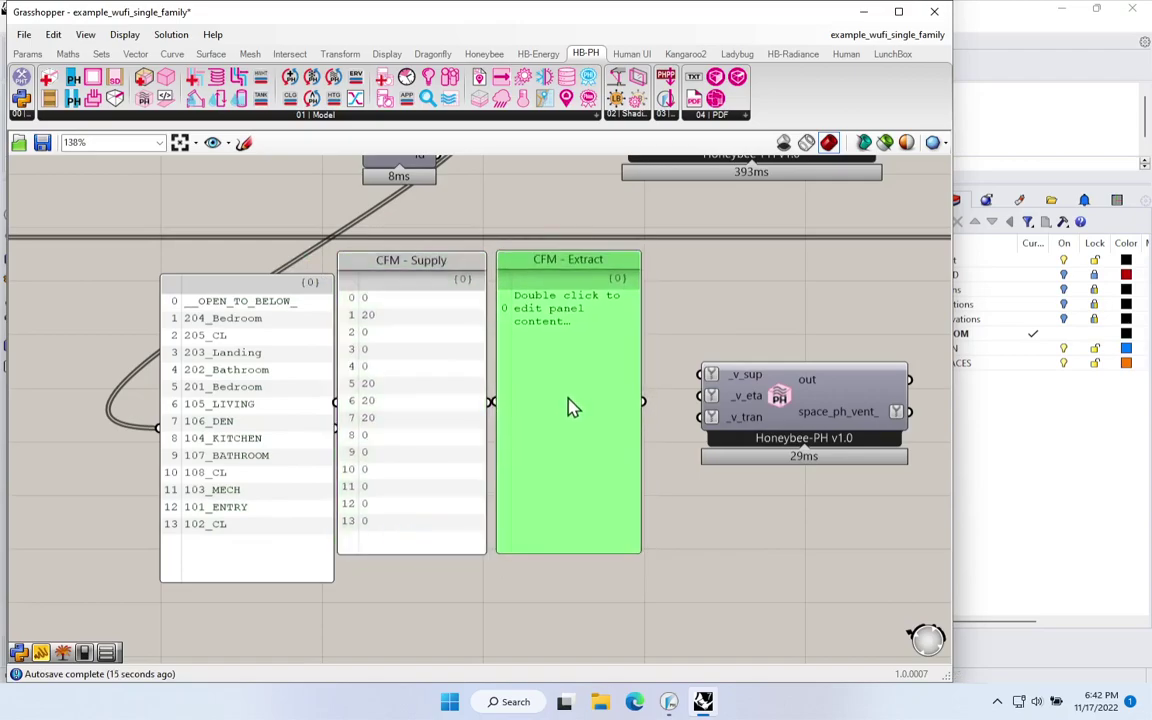
{"action": "left_click_drag", "start_coordinate": [470, 388], "coordinate": [714, 362]}
{"action": "left_click_drag", "start_coordinate": [566, 404], "coordinate": [414, 410]}
{"action": "left_click_drag", "start_coordinate": [666, 386], "coordinate": [590, 413]}
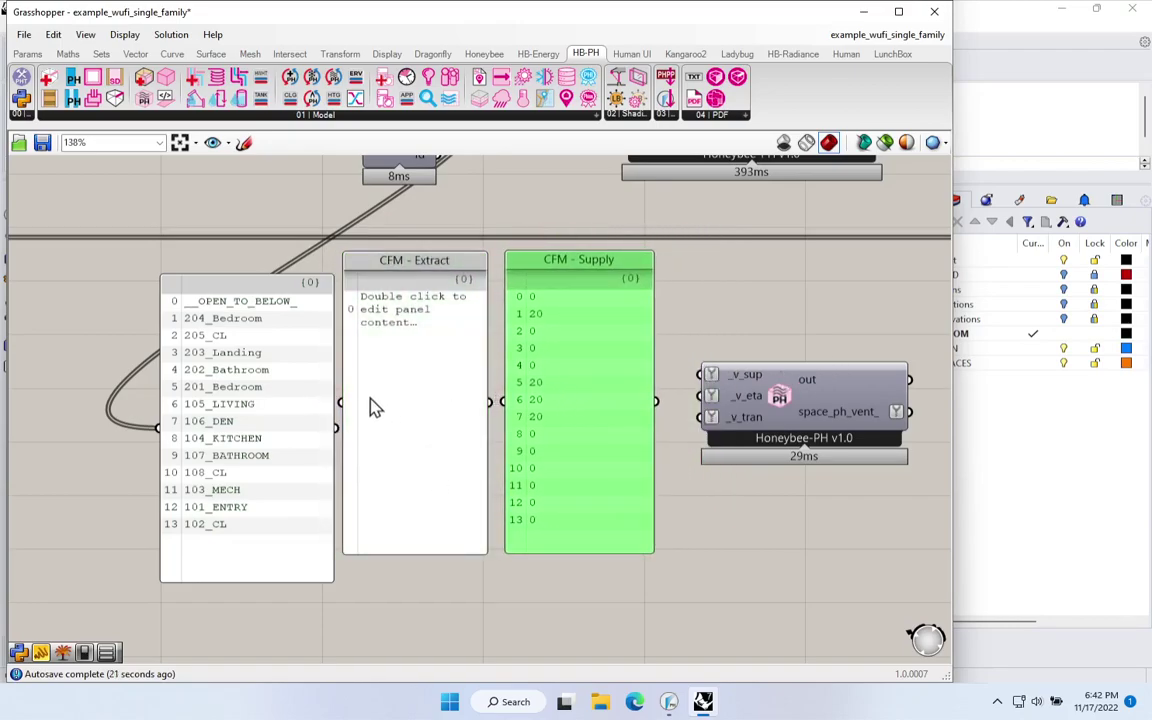
Step: Enter extract rates of 25 for 202_Bathroom and 107_BATHROOM, 35 for 104_KITCHEN and 0 elsewhere, and align the rows with the space names
{"action": "double_click", "coordinate": [432, 335]}
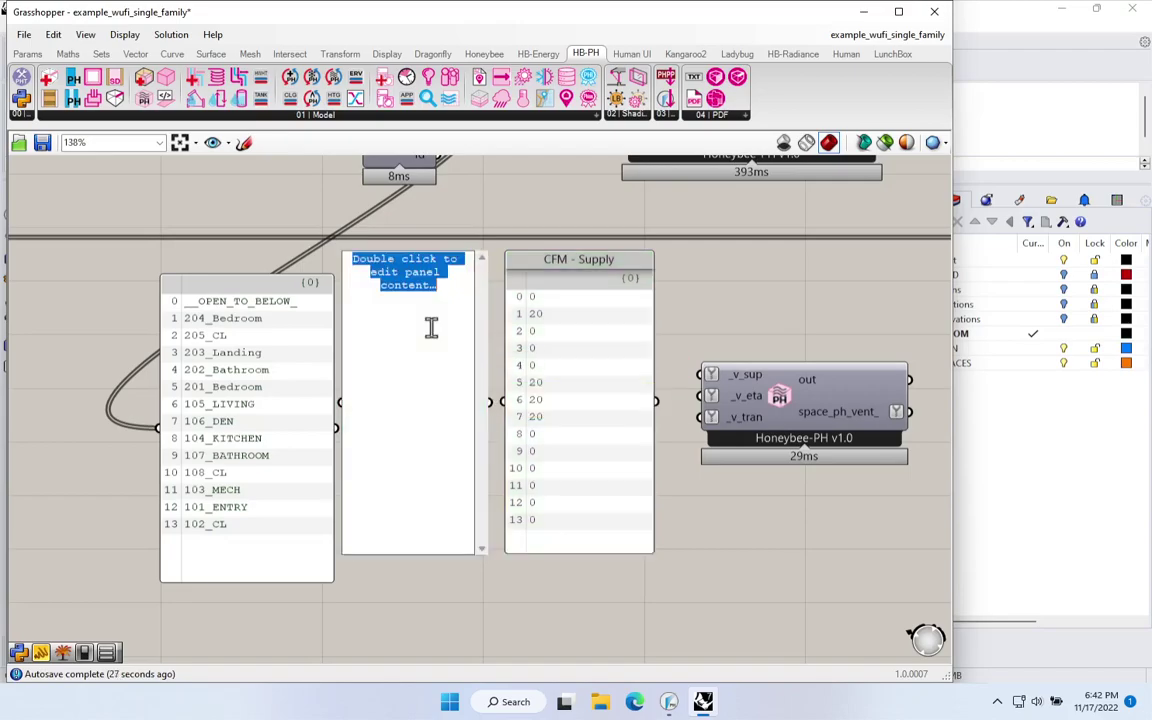
{"action": "type", "text": "0"}
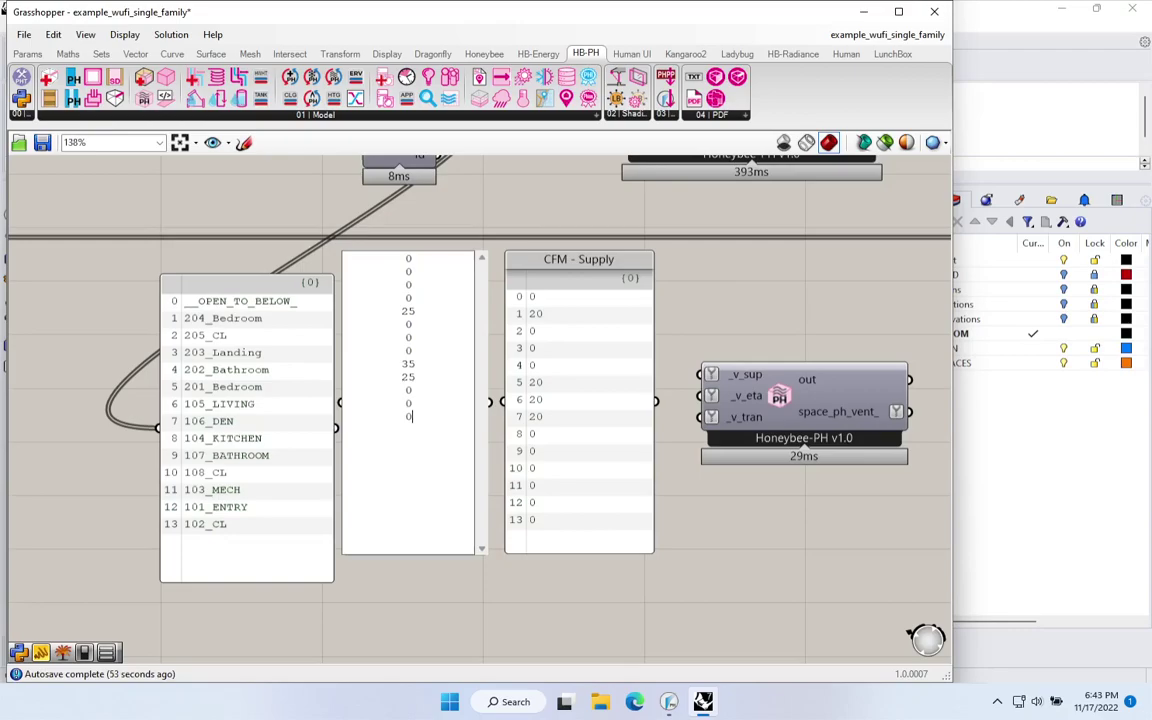
{"action": "left_click", "coordinate": [449, 590]}
{"action": "left_click", "coordinate": [430, 592]}
{"action": "left_click", "coordinate": [398, 458]}
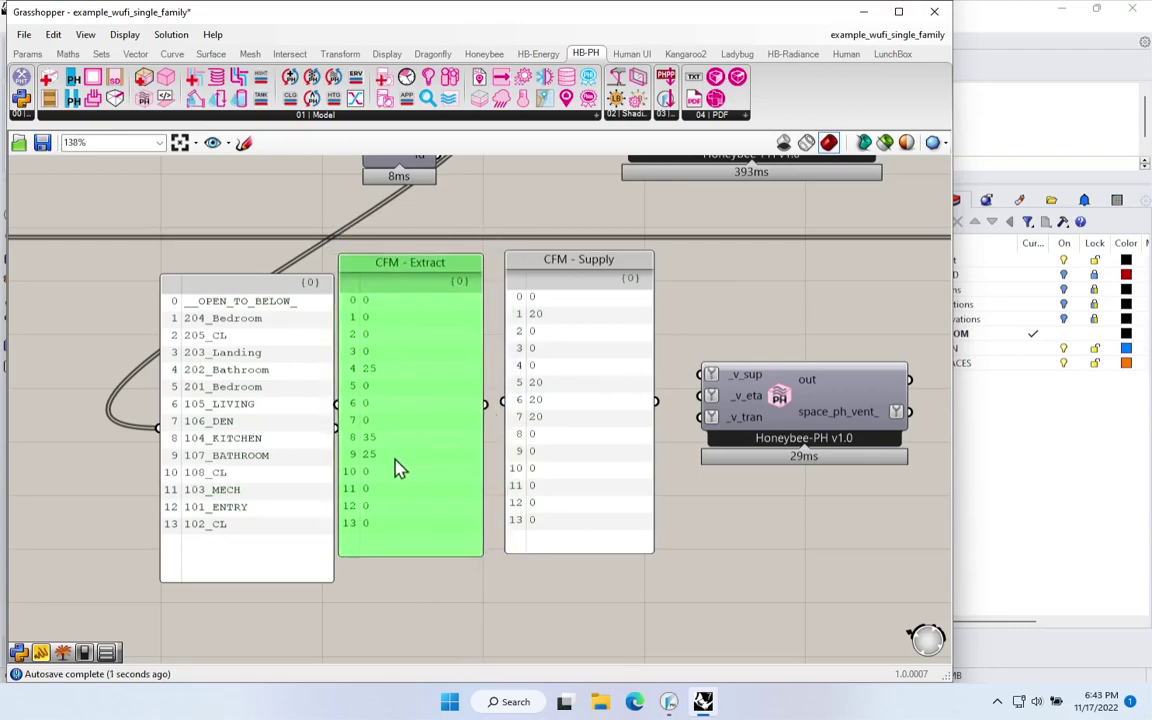
Step: Add a Mass Addition component below the panels and feed it the CFM - Extract values
{"action": "left_click_drag", "start_coordinate": [430, 455], "coordinate": [383, 353]}
{"action": "left_click", "coordinate": [324, 514]}
{"action": "double_click", "coordinate": [334, 504]}
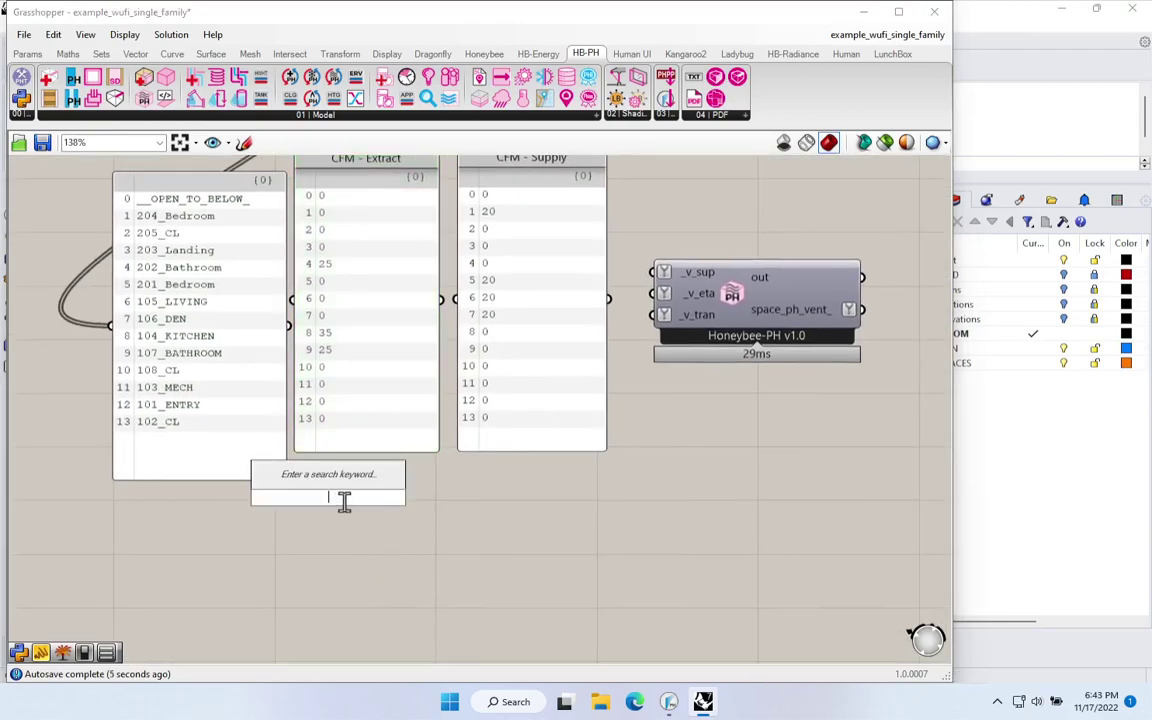
{"action": "type", "text": "mass"}
{"action": "key", "text": "Up"}
{"action": "key", "text": "Down"}
{"action": "key", "text": "Up"}
{"action": "key", "text": "Up"}
{"action": "key", "text": "Return"}
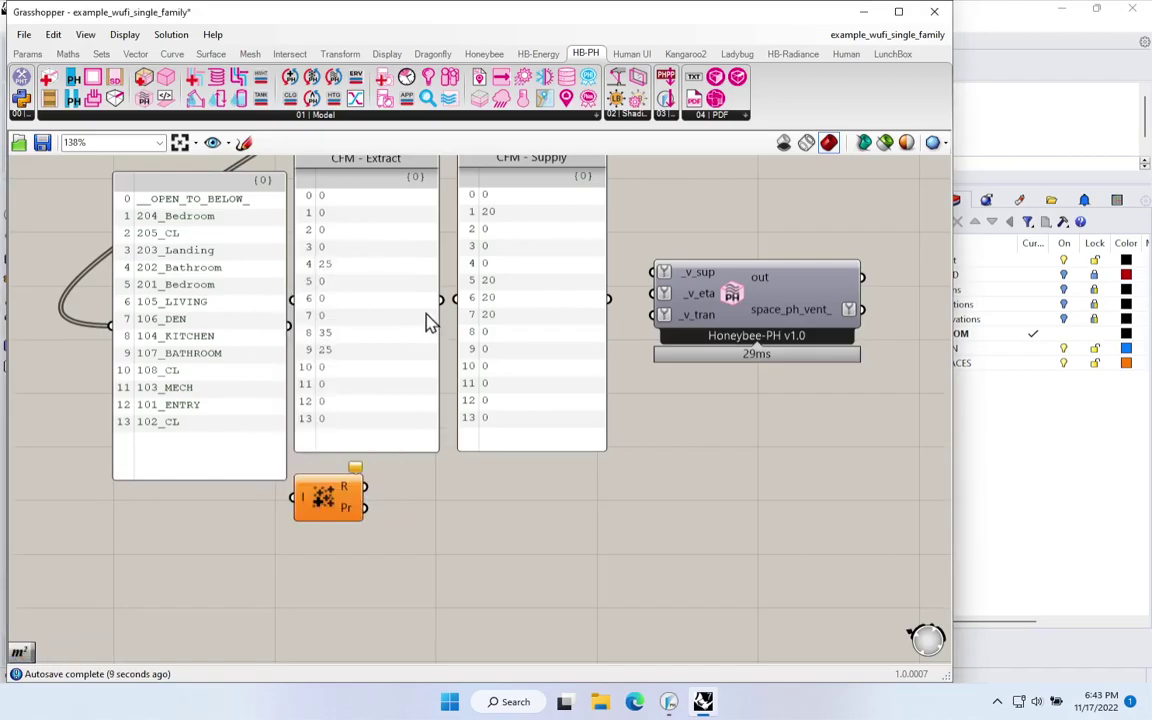
{"action": "left_click_drag", "start_coordinate": [441, 299], "coordinate": [279, 578]}
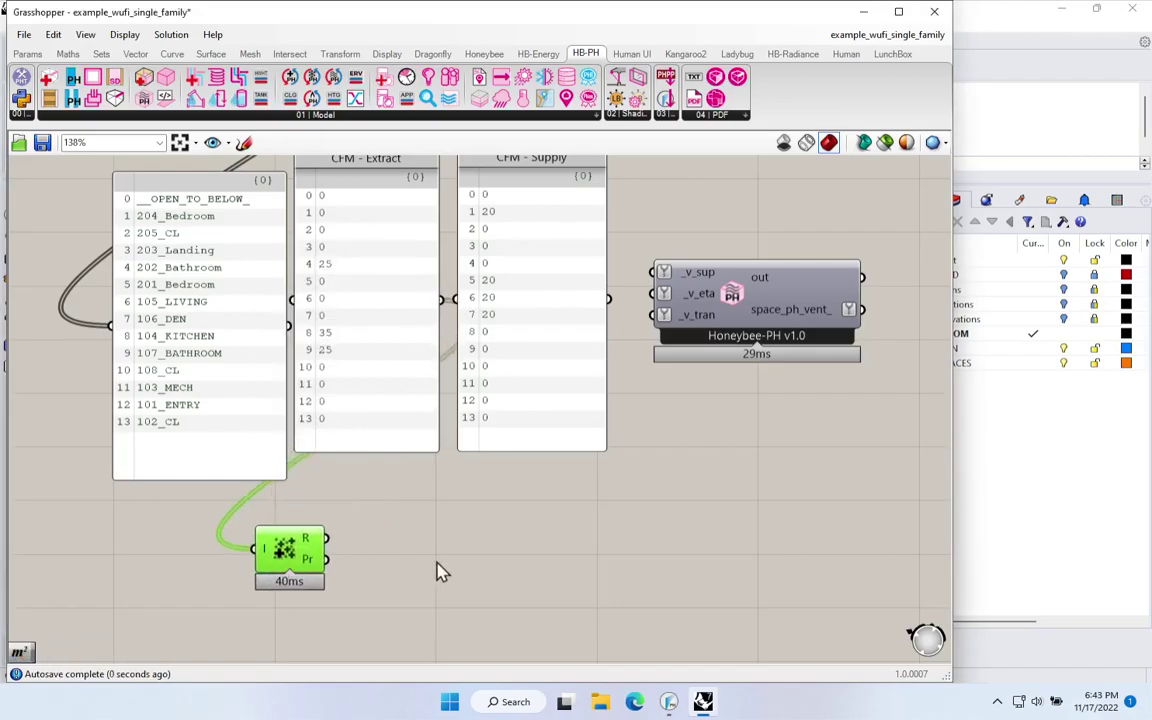
Step: Connect a new panel to the Mass Addition result, place it beside the component, and title it "CFM"
{"action": "double_click", "coordinate": [437, 560]}
{"action": "type", "text": "panel"}
{"action": "key", "text": "Return"}
{"action": "left_click_drag", "start_coordinate": [326, 538], "coordinate": [429, 568]}
{"action": "left_click", "coordinate": [429, 568]}
{"action": "left_click_drag", "start_coordinate": [309, 581], "coordinate": [249, 584]}
{"action": "left_click_drag", "start_coordinate": [419, 565], "coordinate": [365, 565]}
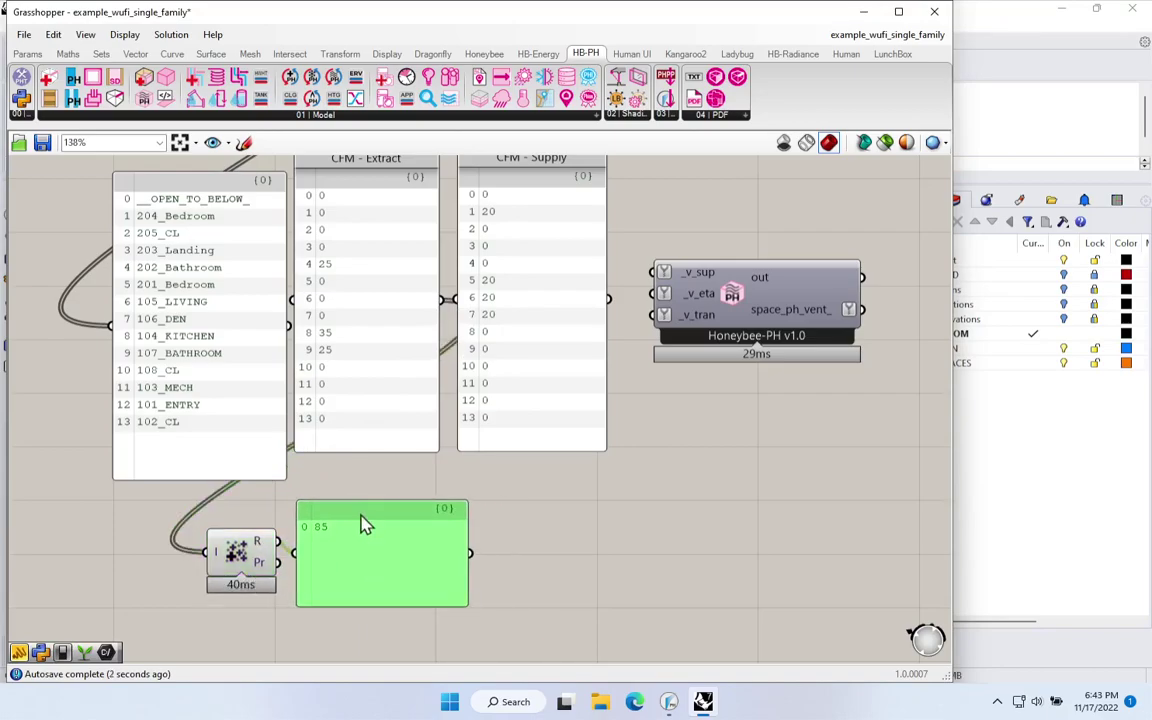
{"action": "right_click", "coordinate": [362, 522]}
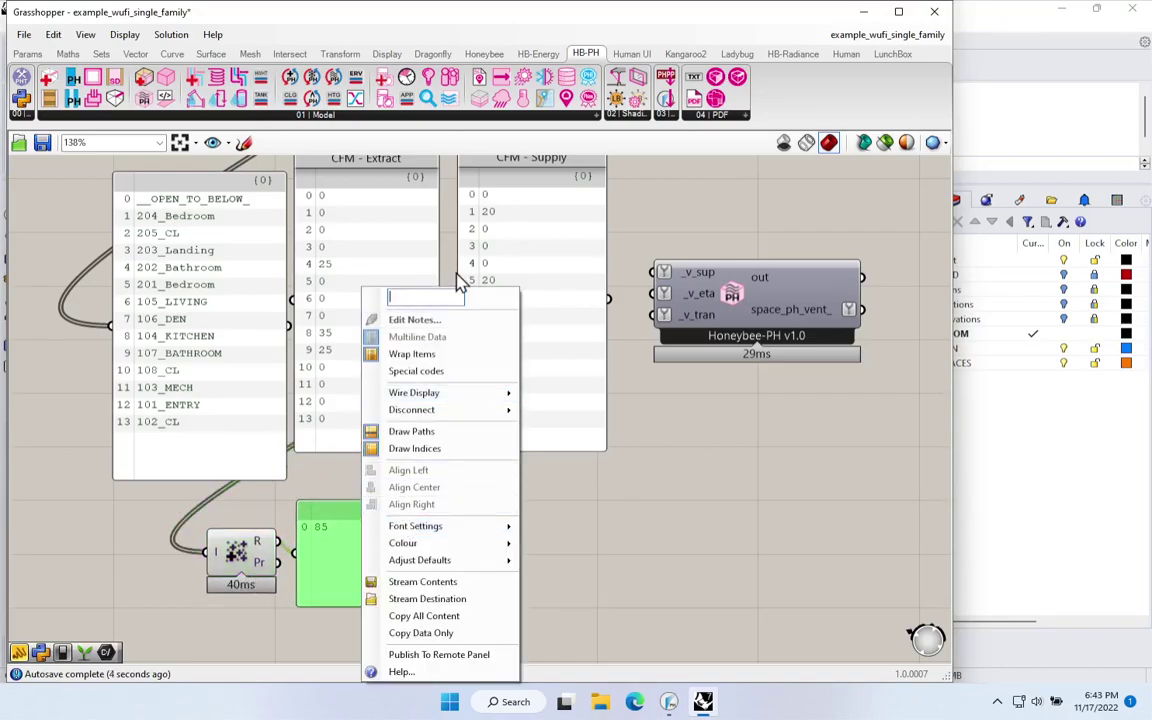
{"action": "type", "text": "FM"}
{"action": "key", "text": "Return"}
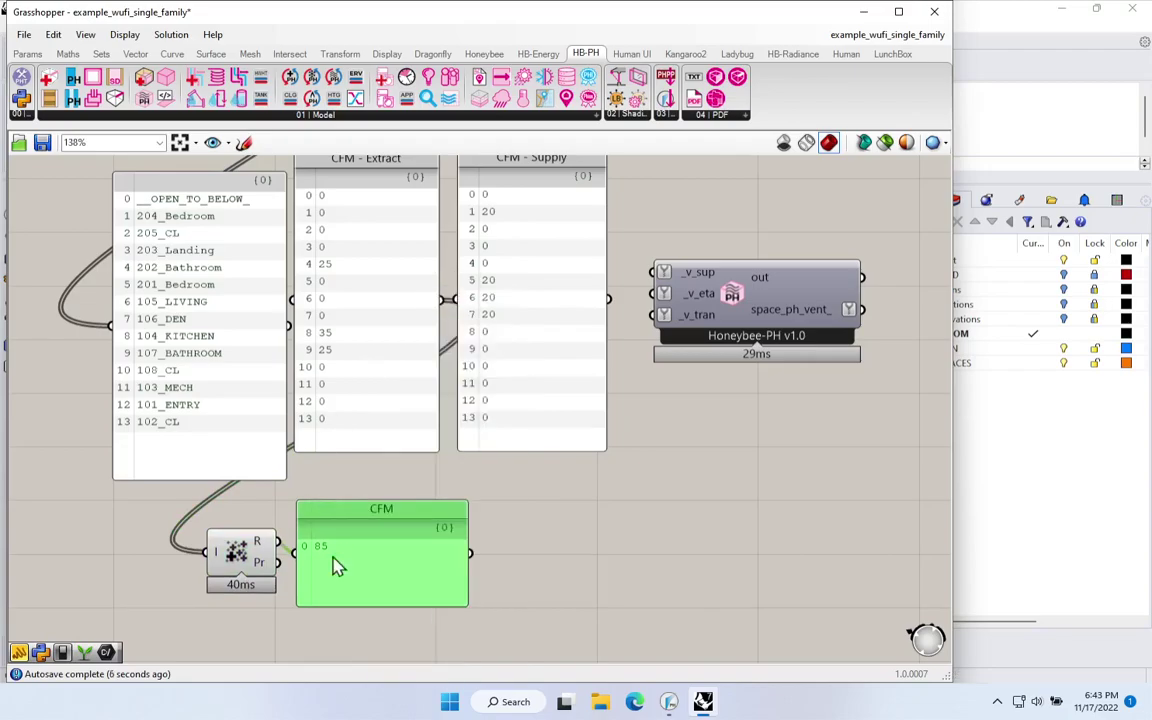
Step: Narrow the CFM total panel, duplicate it with its Mass Addition component, and connect the copy to the CFM - Supply panel
{"action": "left_click_drag", "start_coordinate": [398, 560], "coordinate": [186, 450]}
{"action": "left_click_drag", "start_coordinate": [257, 558], "coordinate": [563, 553]}
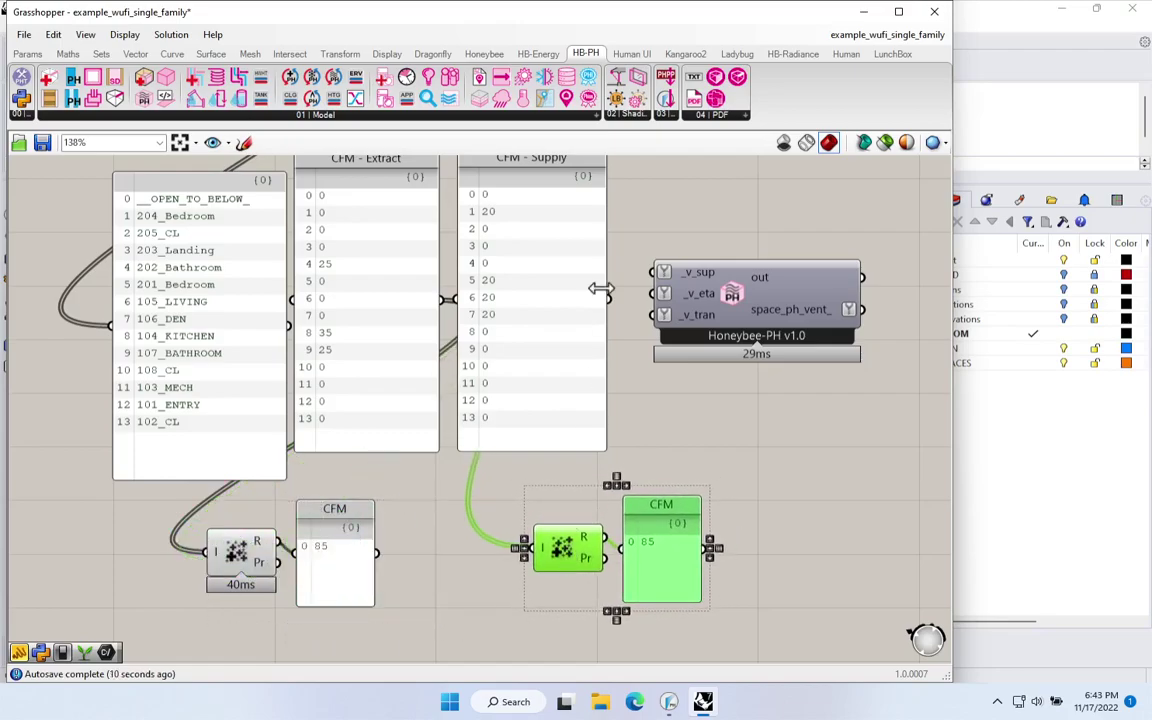
{"action": "left_click_drag", "start_coordinate": [609, 298], "coordinate": [467, 537]}
{"action": "left_click", "coordinate": [737, 498]}
Step: Realign the flow-rate panels with the space names and set the supply rate for 201_Bedroom to 25
{"action": "left_click_drag", "start_coordinate": [340, 220], "coordinate": [352, 318]}
{"action": "left_click_drag", "start_coordinate": [553, 283], "coordinate": [551, 293]}
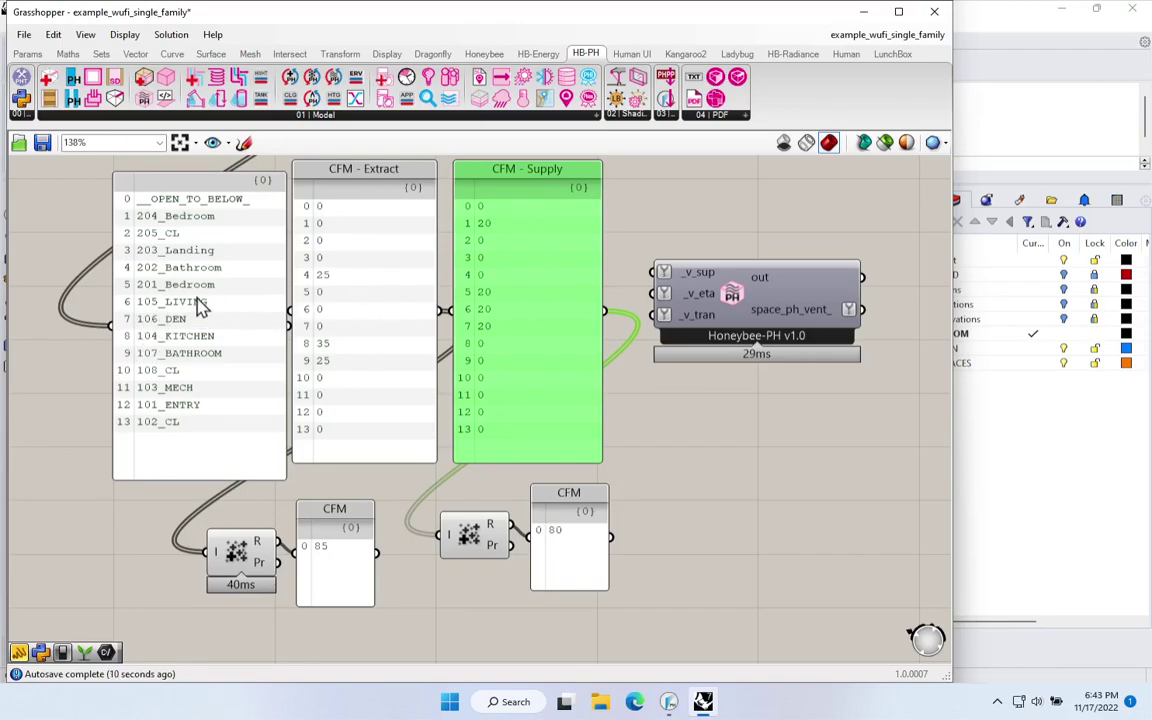
{"action": "double_click", "coordinate": [490, 310]}
{"action": "left_click", "coordinate": [546, 235]}
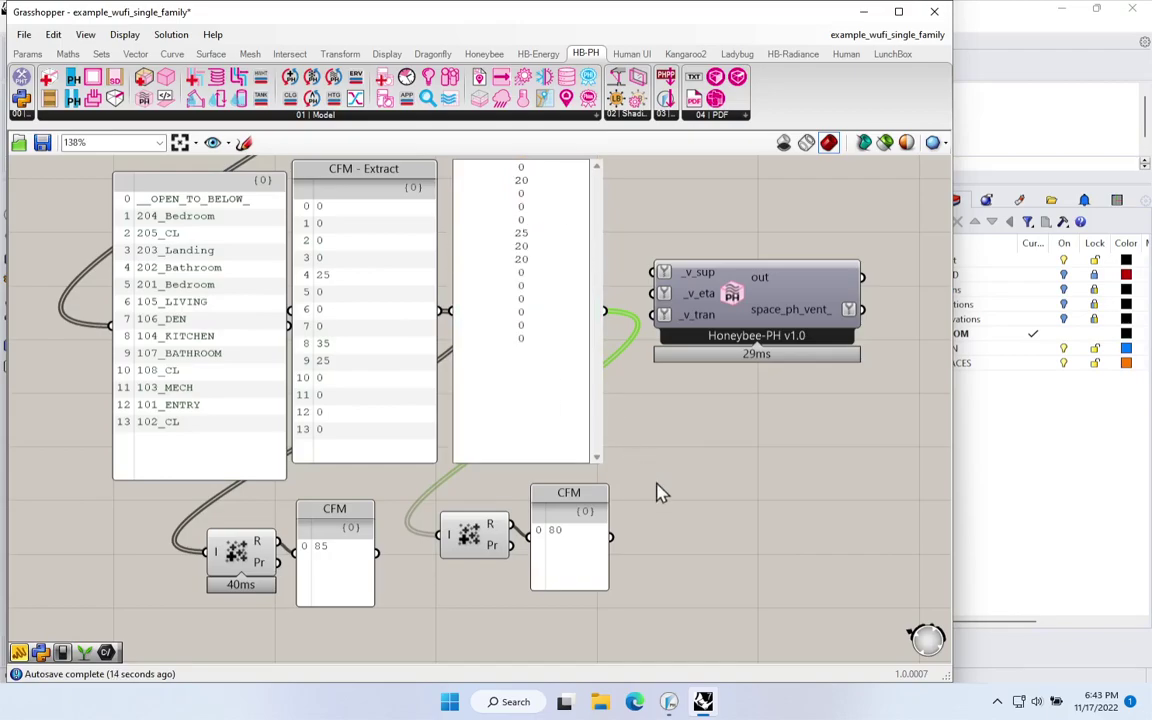
{"action": "left_click", "coordinate": [655, 405]}
Step: Delete both Mass Addition components and their CFM total panels
{"action": "left_click_drag", "start_coordinate": [663, 566], "coordinate": [180, 530]}
{"action": "scroll", "coordinate": [496, 429], "scroll_direction": "up", "scroll_amount": 3}
{"action": "key", "text": "Delete"}
Step: Put the CFM - Supply panel back beside the space names with CFM - Extract after it, and narrow both panels
{"action": "left_click_drag", "start_coordinate": [335, 355], "coordinate": [673, 365]}
{"action": "left_click_drag", "start_coordinate": [514, 386], "coordinate": [355, 377]}
{"action": "left_click_drag", "start_coordinate": [729, 367], "coordinate": [543, 342]}
{"action": "left_click_drag", "start_coordinate": [432, 332], "coordinate": [397, 330]}
{"action": "left_click_drag", "start_coordinate": [558, 339], "coordinate": [513, 330]}
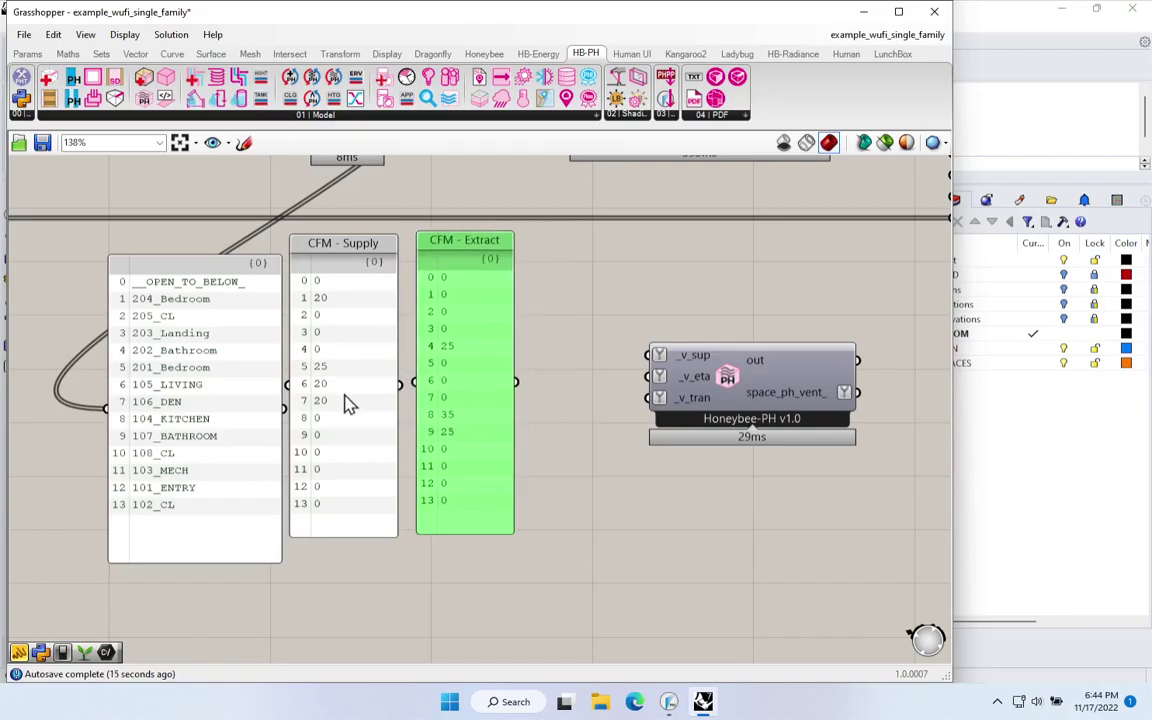
Step: Connect the CFM - Supply panel to _v_sup and the CFM - Extract panel to _v_eta on the space ventilation component
{"action": "left_click", "coordinate": [362, 410]}
{"action": "left_click_drag", "start_coordinate": [400, 383], "coordinate": [668, 374]}
{"action": "left_click_drag", "start_coordinate": [514, 387], "coordinate": [624, 347]}
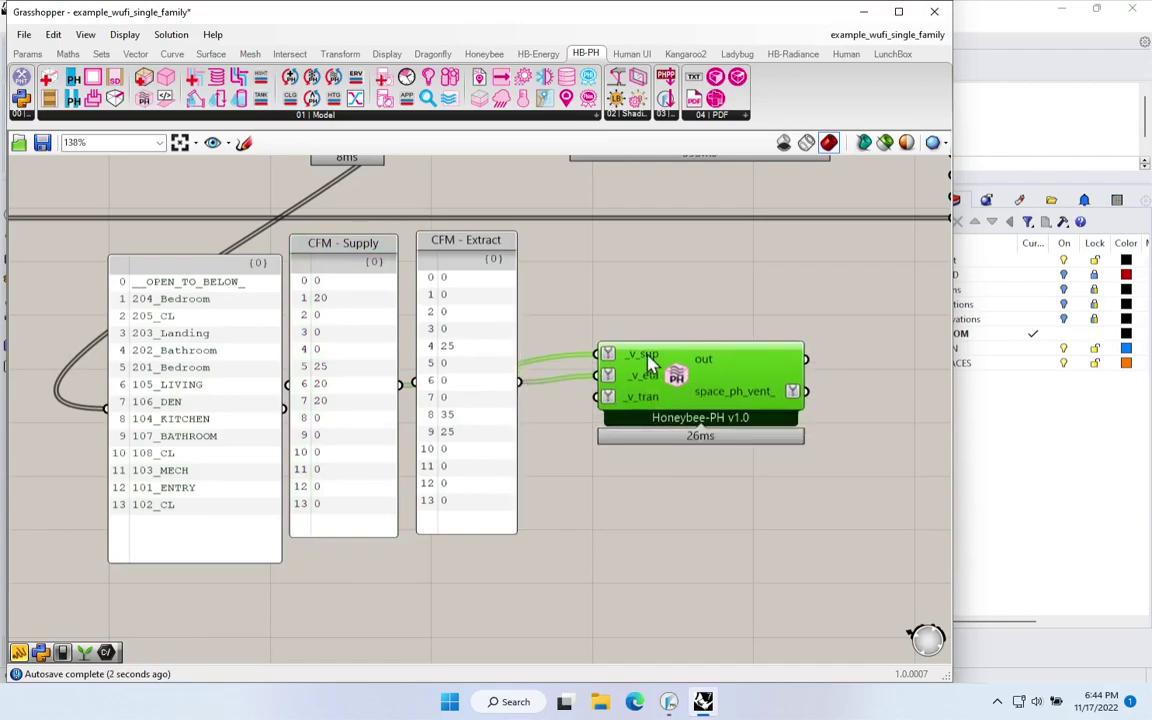
{"action": "mouse_move", "coordinate": [650, 365]}
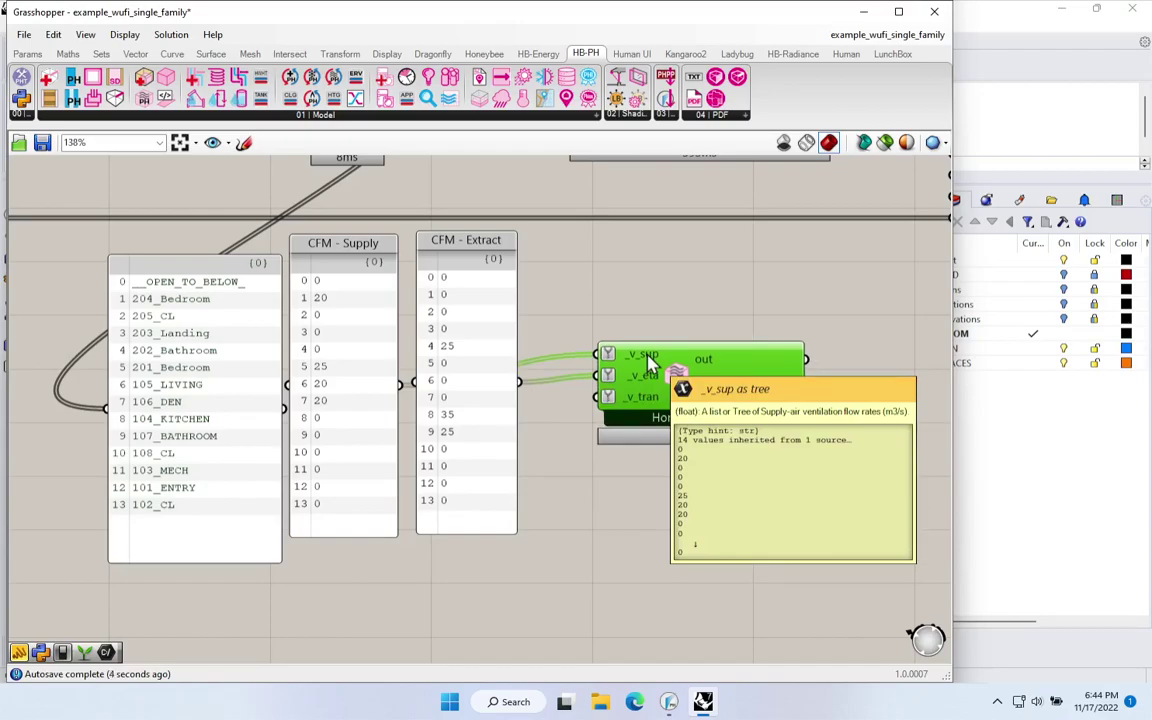
Step: Add a panel to the space ventilation component's space_ph_vent_ output and enlarge it to show the full flow-rate list
{"action": "left_click_drag", "start_coordinate": [643, 368], "coordinate": [365, 361]}
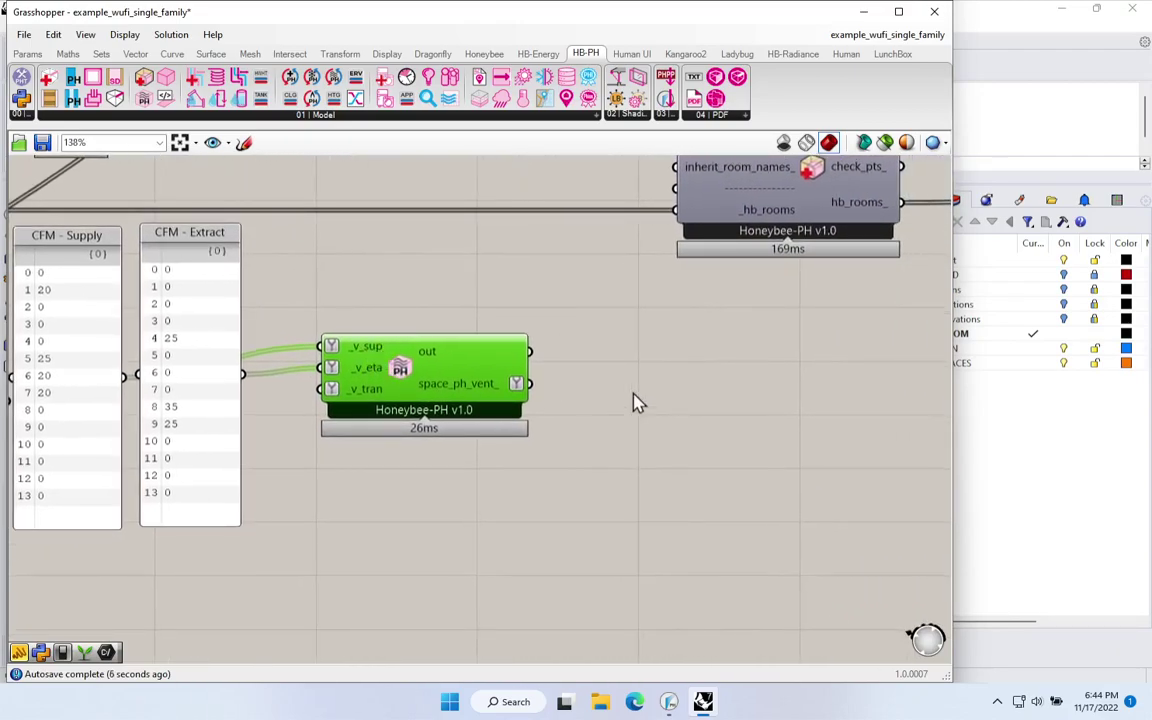
{"action": "double_click", "coordinate": [633, 405]}
{"action": "type", "text": "panel"}
{"action": "key", "text": "Return"}
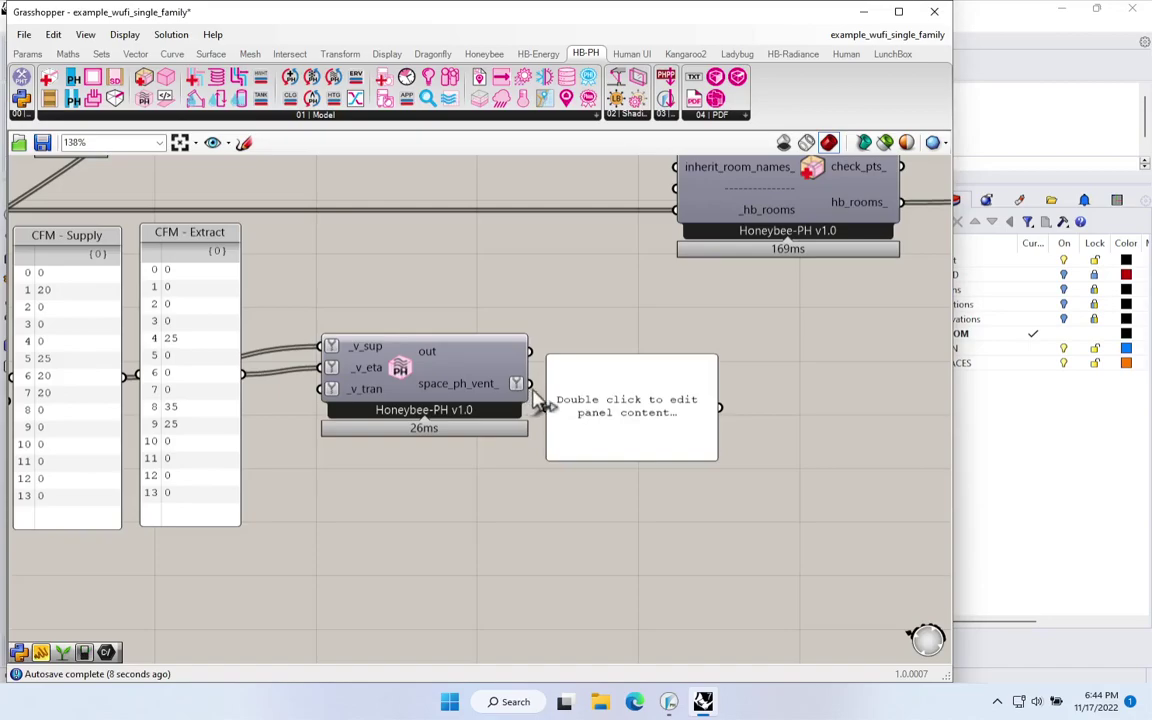
{"action": "left_click_drag", "start_coordinate": [529, 383], "coordinate": [548, 405]}
{"action": "left_click_drag", "start_coordinate": [714, 455], "coordinate": [936, 577]}
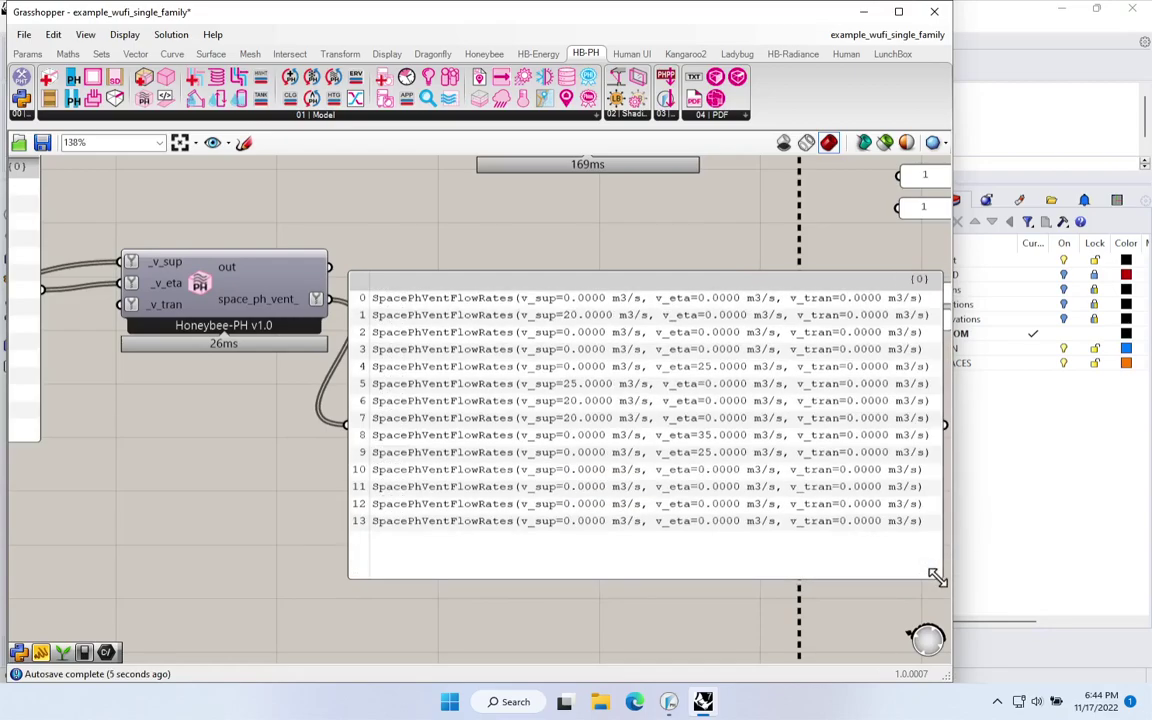
Step: Connect the space ventilation component's space_ph_vent_ output to the _space_ph_vent_rates input of the component that creates the spaces
{"action": "left_click", "coordinate": [411, 527]}
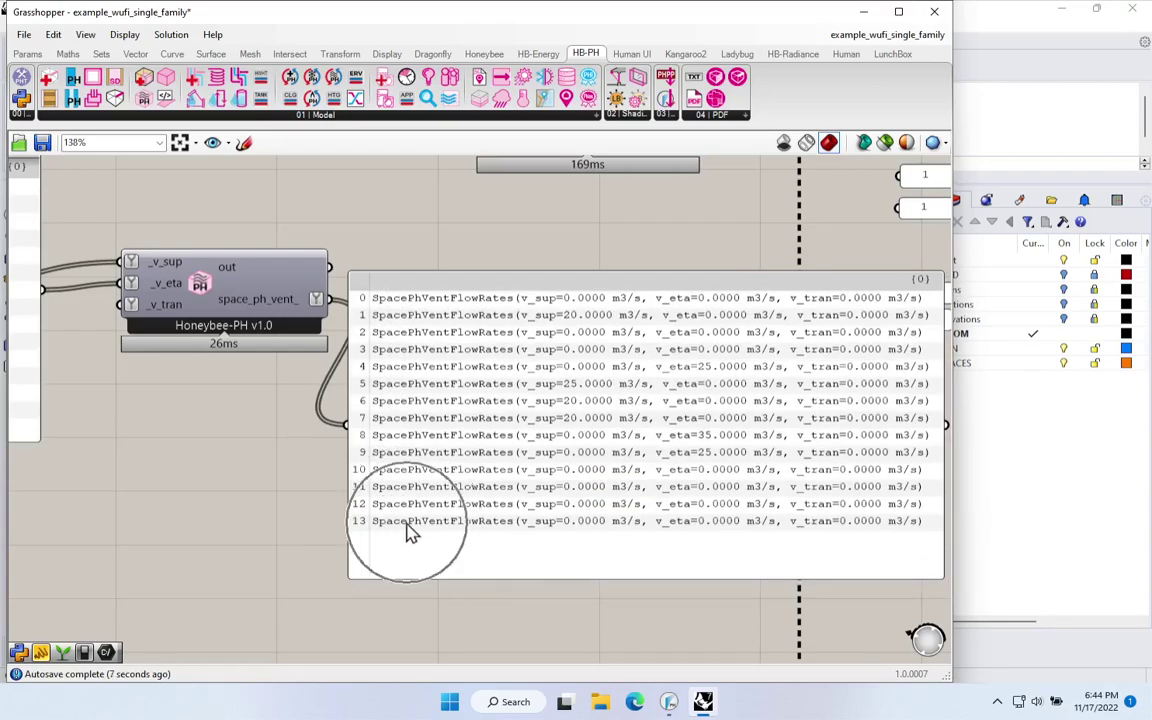
{"action": "left_click_drag", "start_coordinate": [490, 533], "coordinate": [537, 494]}
{"action": "scroll", "coordinate": [463, 481], "scroll_direction": "down", "scroll_amount": 3}
{"action": "left_click_drag", "start_coordinate": [463, 481], "coordinate": [518, 487]}
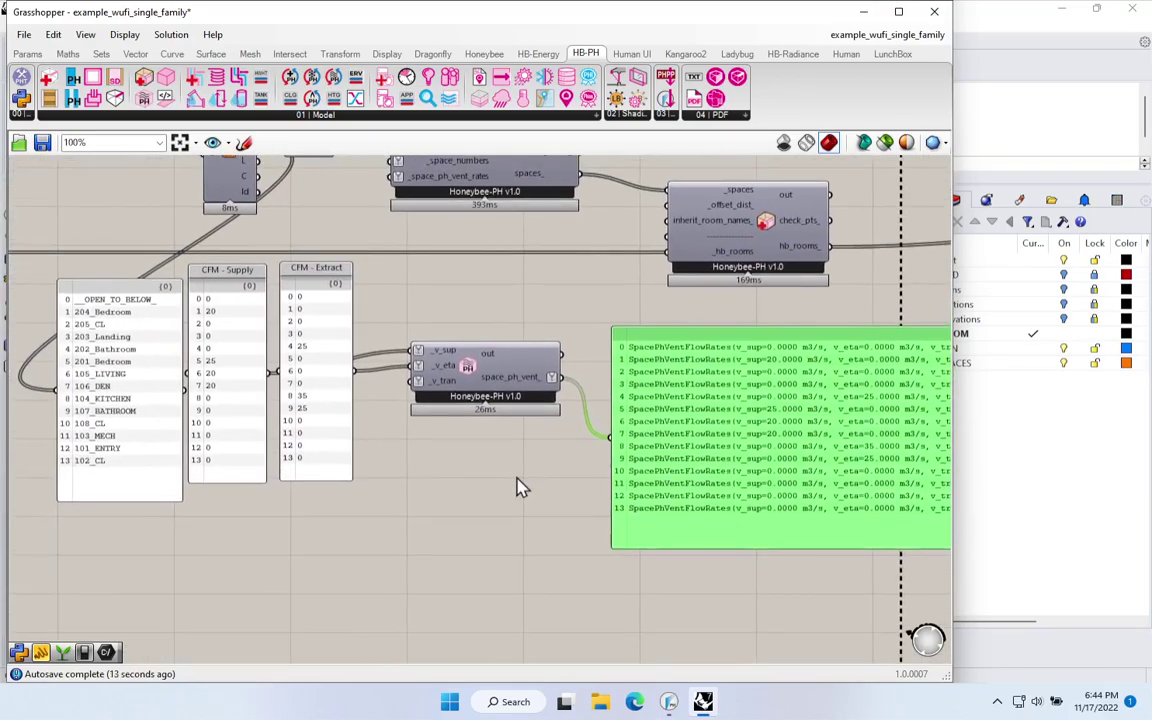
{"action": "scroll", "coordinate": [612, 463], "scroll_direction": "up", "scroll_amount": 3}
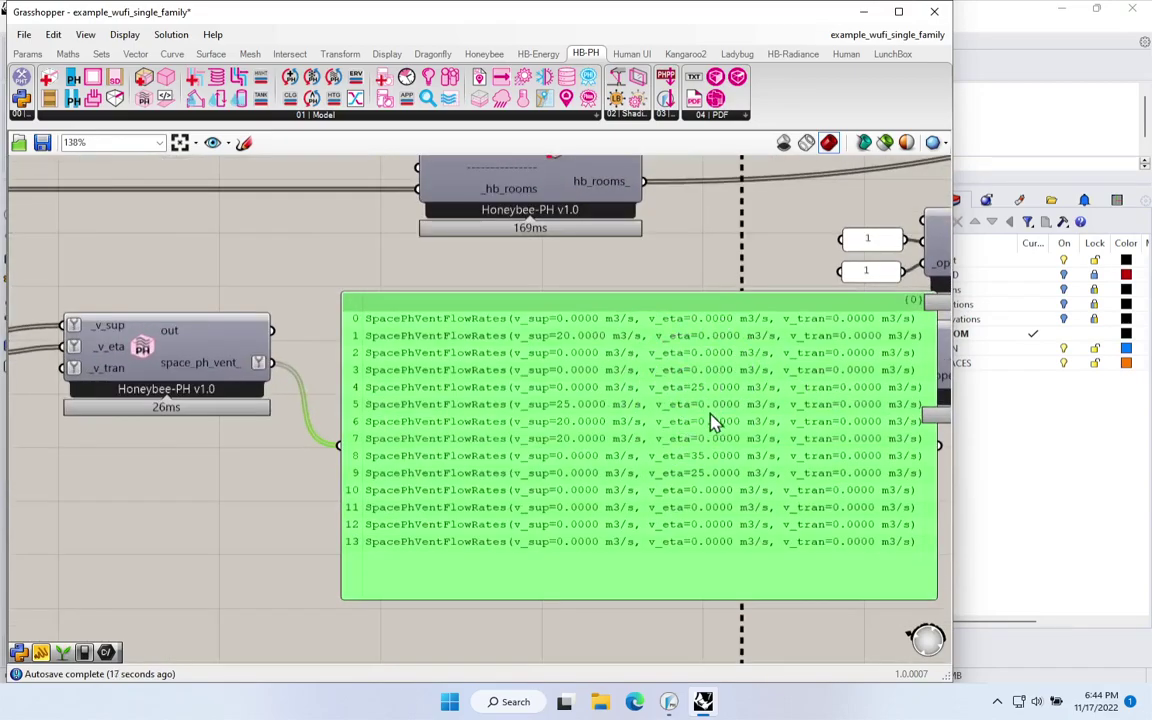
{"action": "scroll", "coordinate": [694, 545], "scroll_direction": "down", "scroll_amount": 3}
{"action": "left_click_drag", "start_coordinate": [203, 500], "coordinate": [278, 362]}
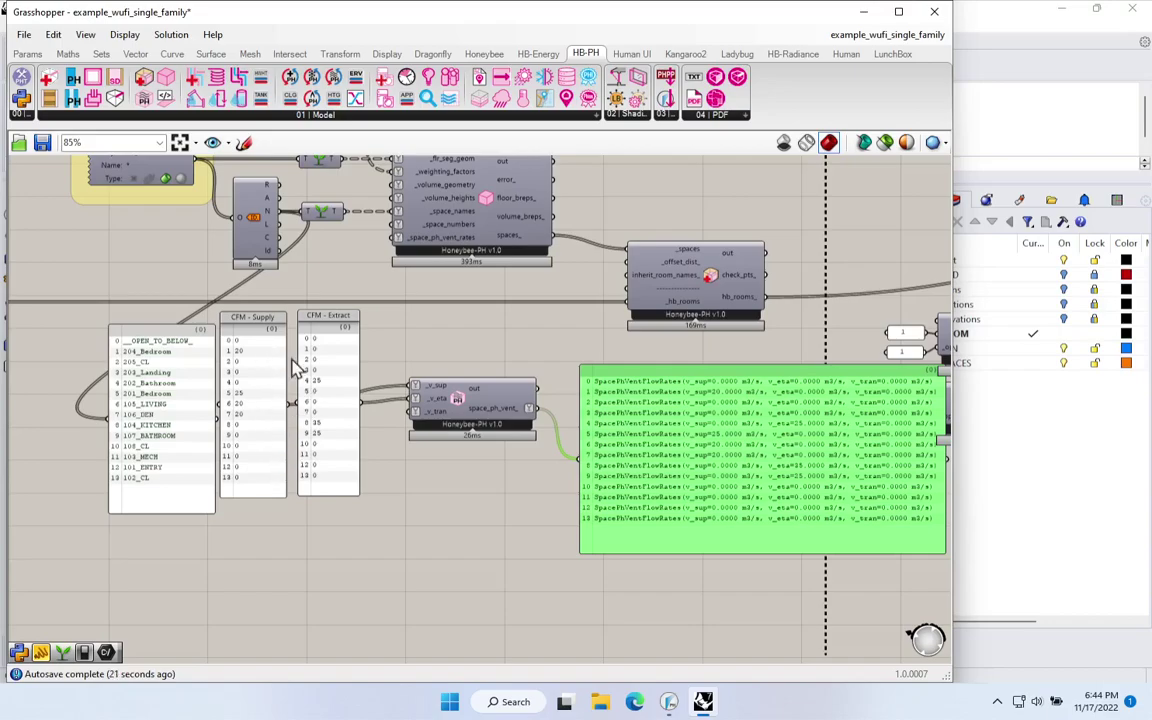
{"action": "left_click_drag", "start_coordinate": [128, 436], "coordinate": [135, 443]}
{"action": "left_click_drag", "start_coordinate": [510, 413], "coordinate": [452, 250]}
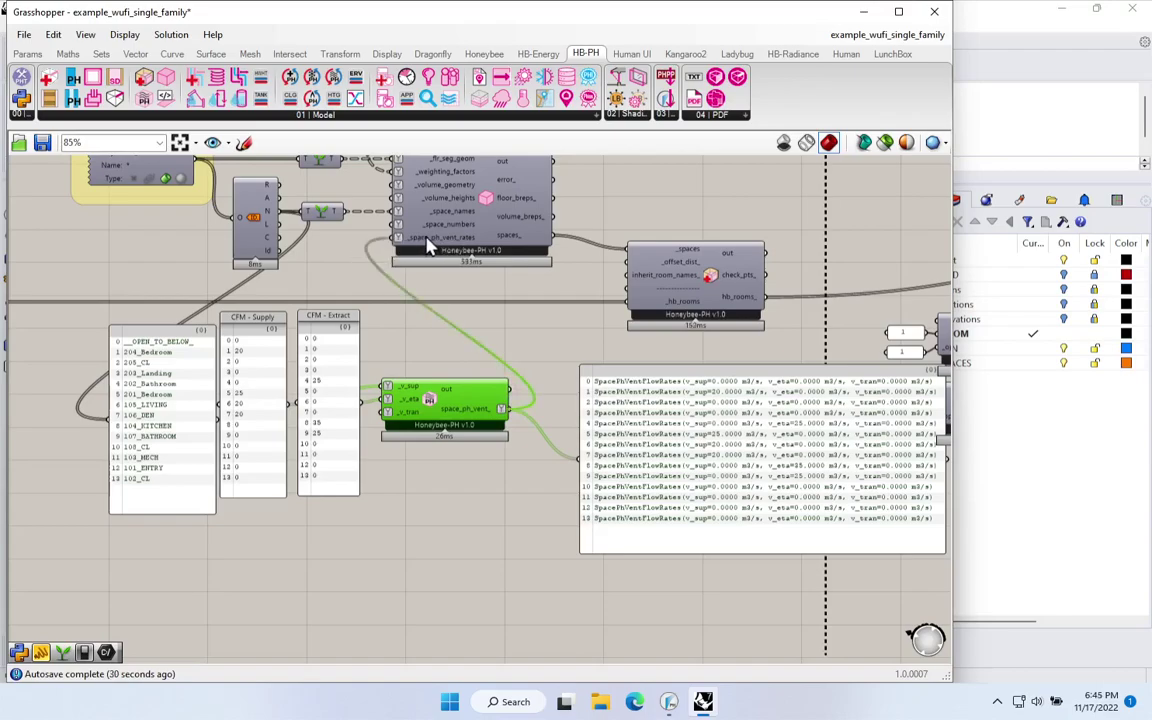
{"action": "scroll", "coordinate": [427, 247], "scroll_direction": "up", "scroll_amount": 2}
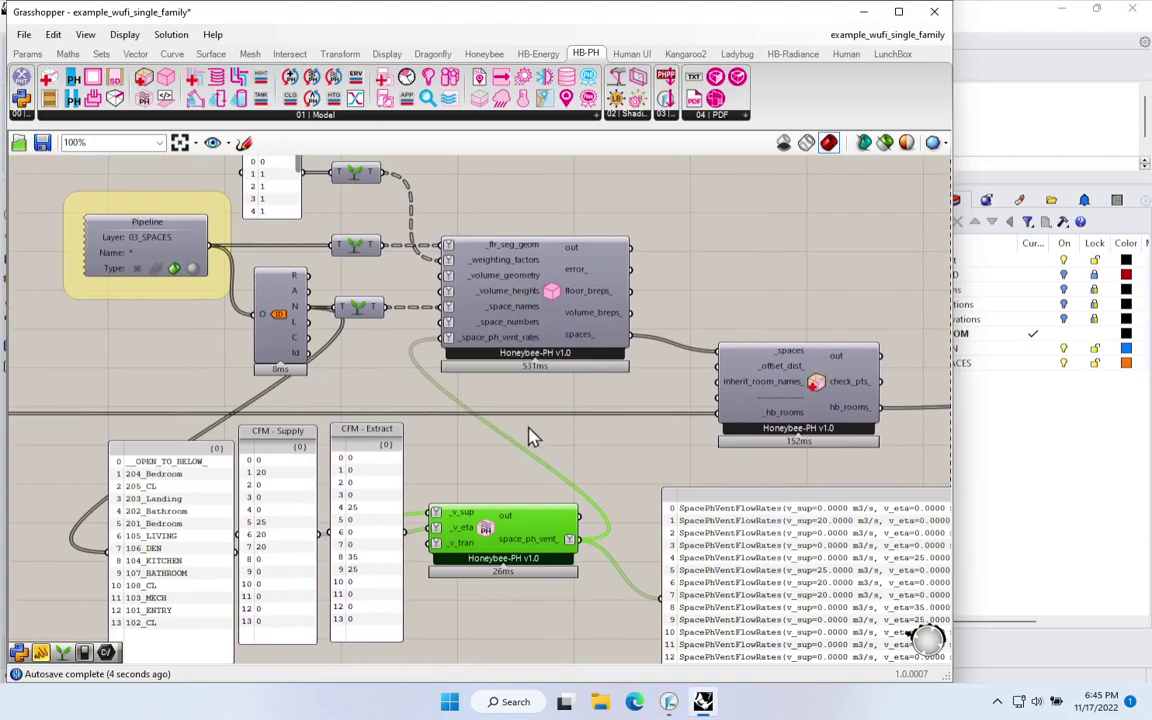
{"action": "double_click", "coordinate": [606, 443]}
{"action": "type", "text": "grab"}
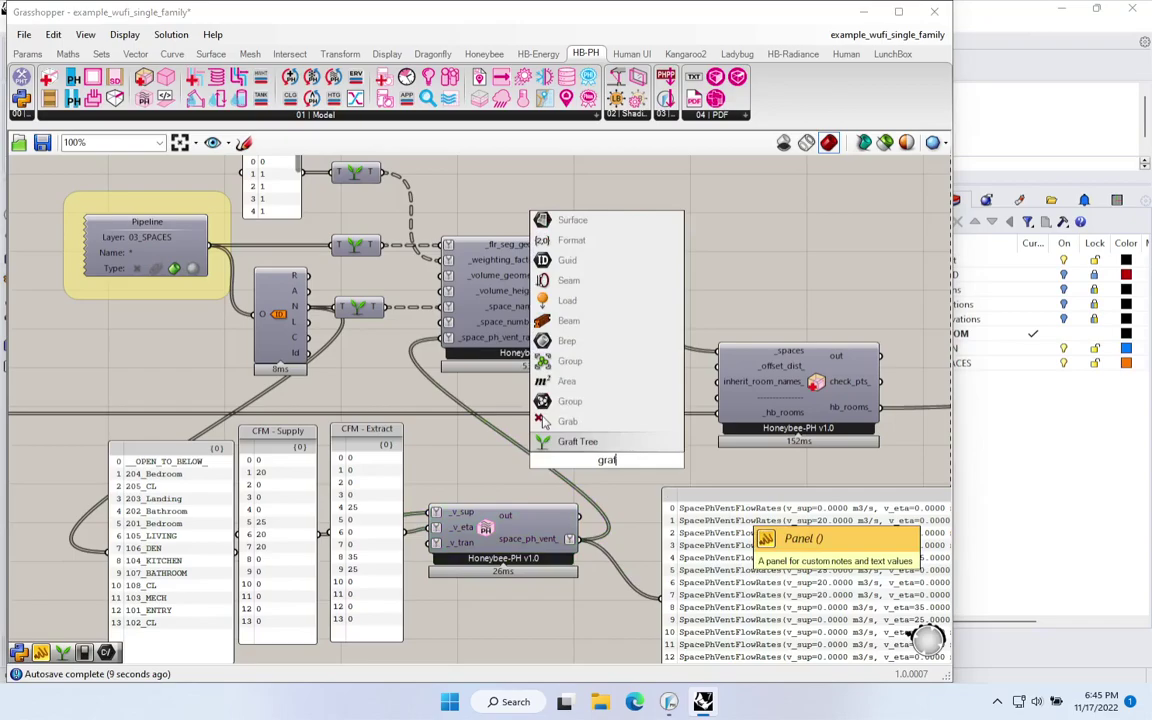
{"action": "key", "text": "Return"}
{"action": "left_click", "coordinate": [733, 512]}
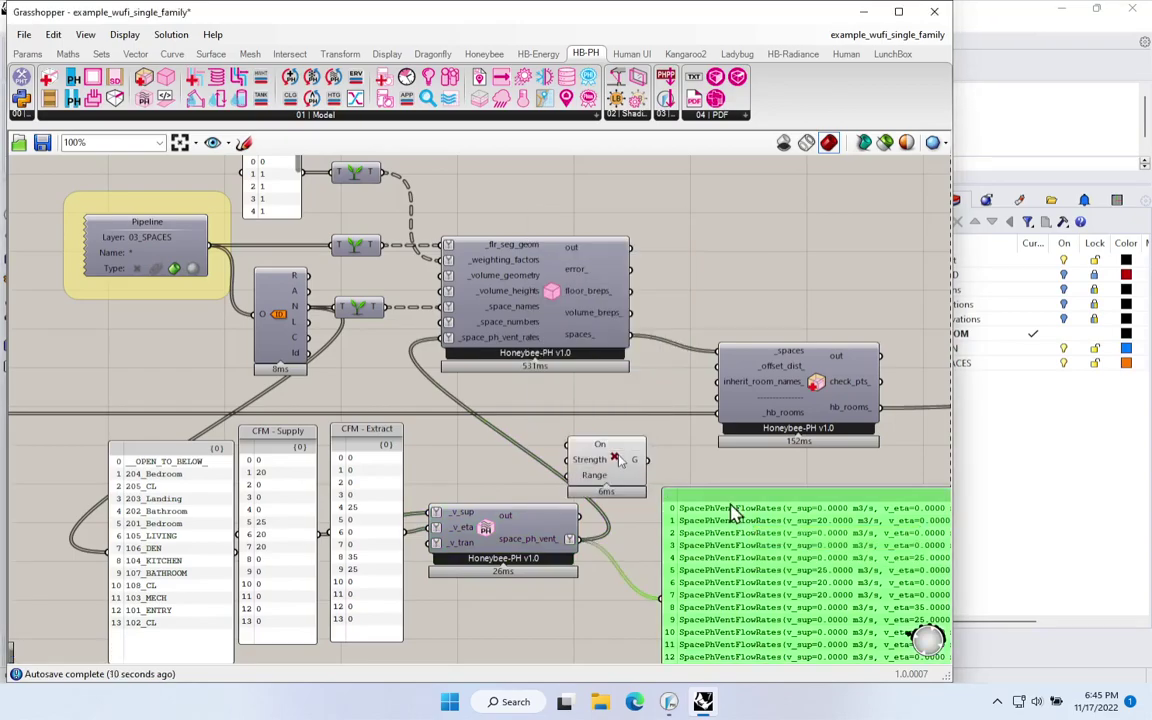
{"action": "left_click", "coordinate": [607, 455]}
{"action": "key", "text": "Delete"}
Step: Add a Graft Tree component below the space-names graft and route space_ph_vent_ through it into _space_ph_vent_rates
{"action": "double_click", "coordinate": [598, 437]}
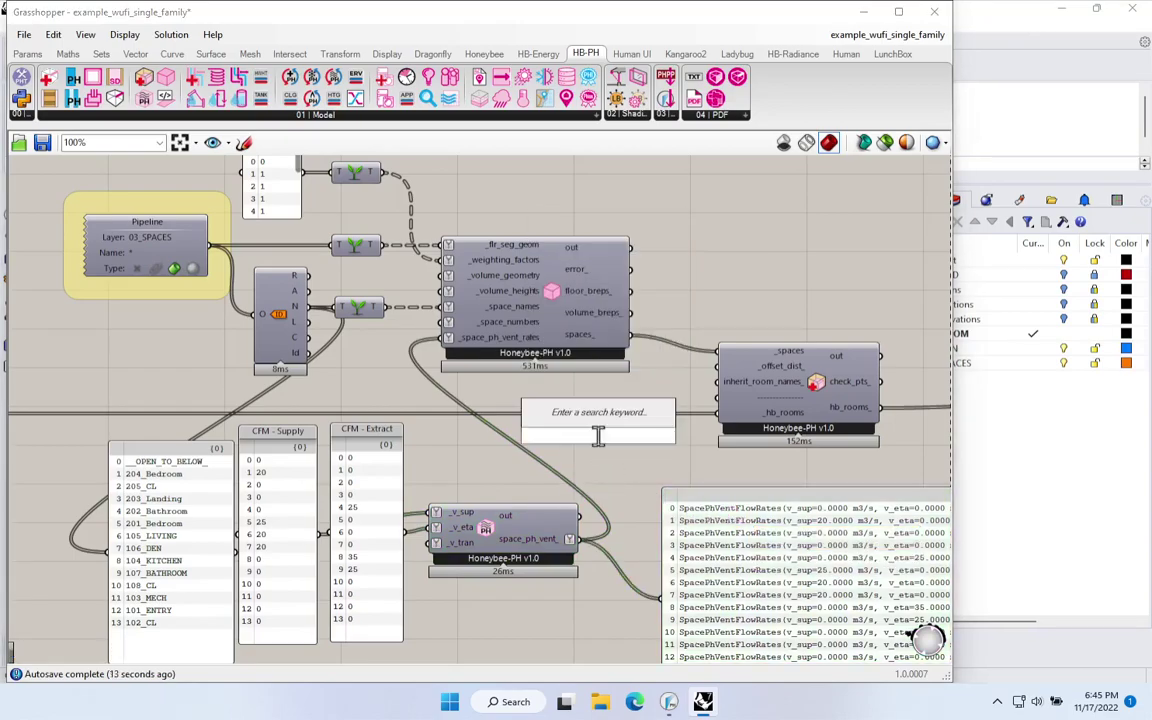
{"action": "type", "text": "graft"}
{"action": "key", "text": "Return"}
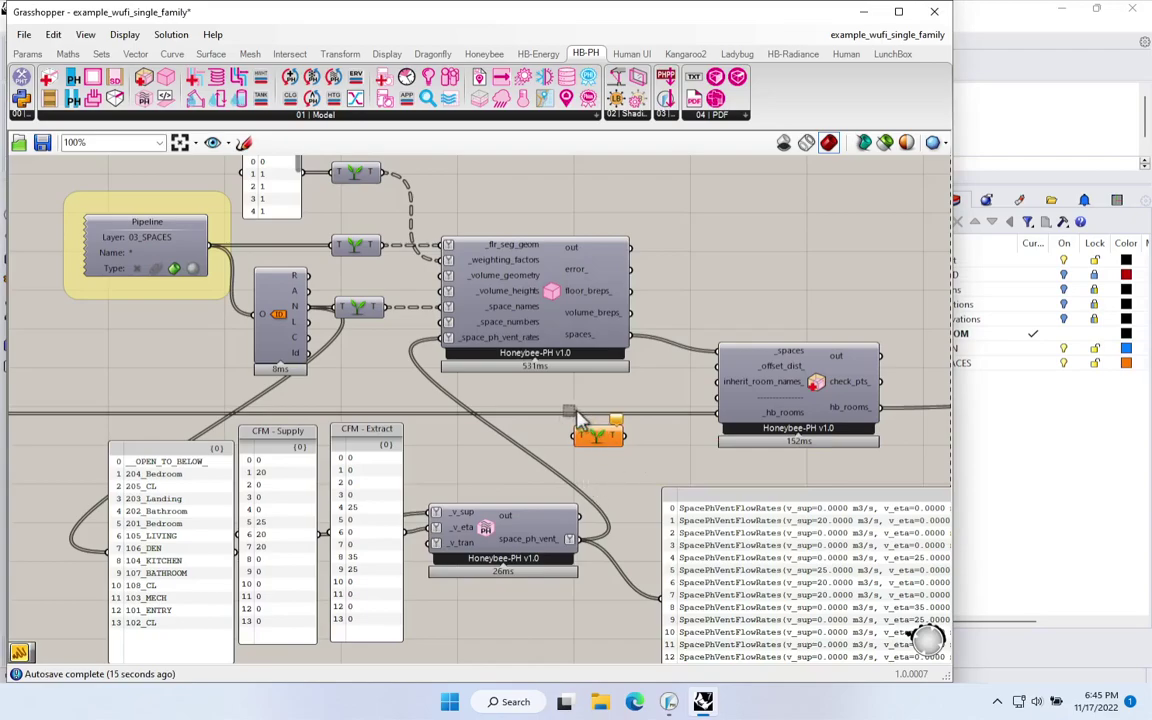
{"action": "left_click_drag", "start_coordinate": [595, 434], "coordinate": [362, 358]}
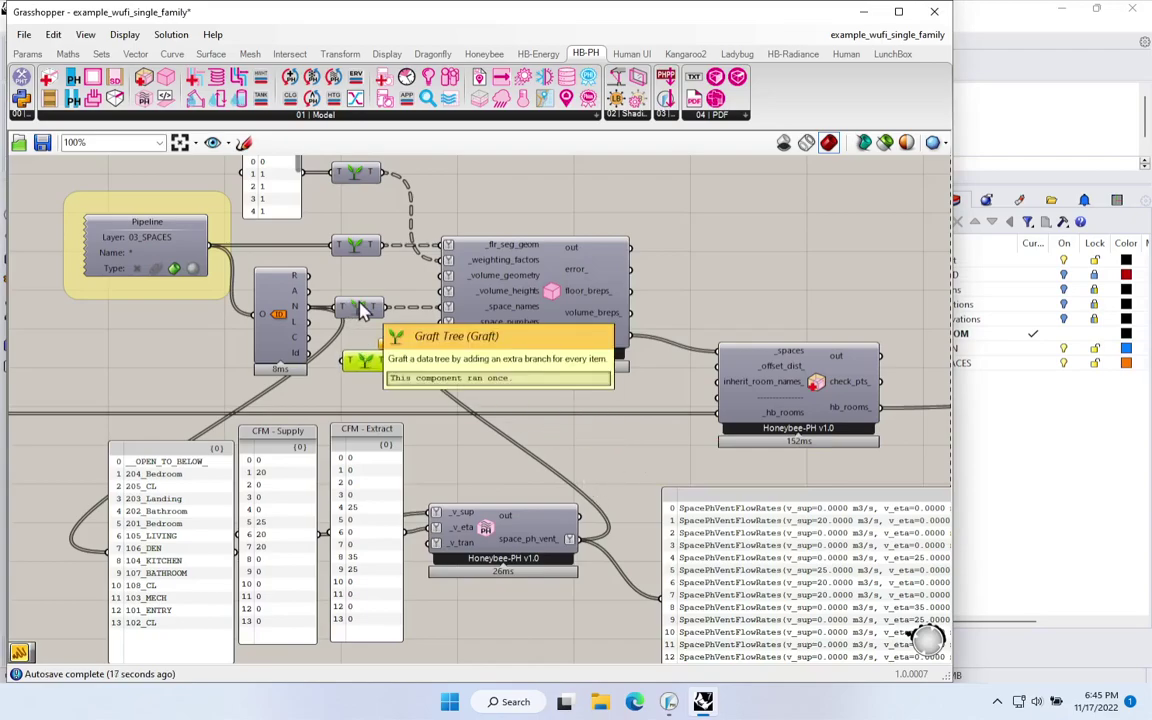
{"action": "left_click_drag", "start_coordinate": [571, 540], "coordinate": [450, 339]}
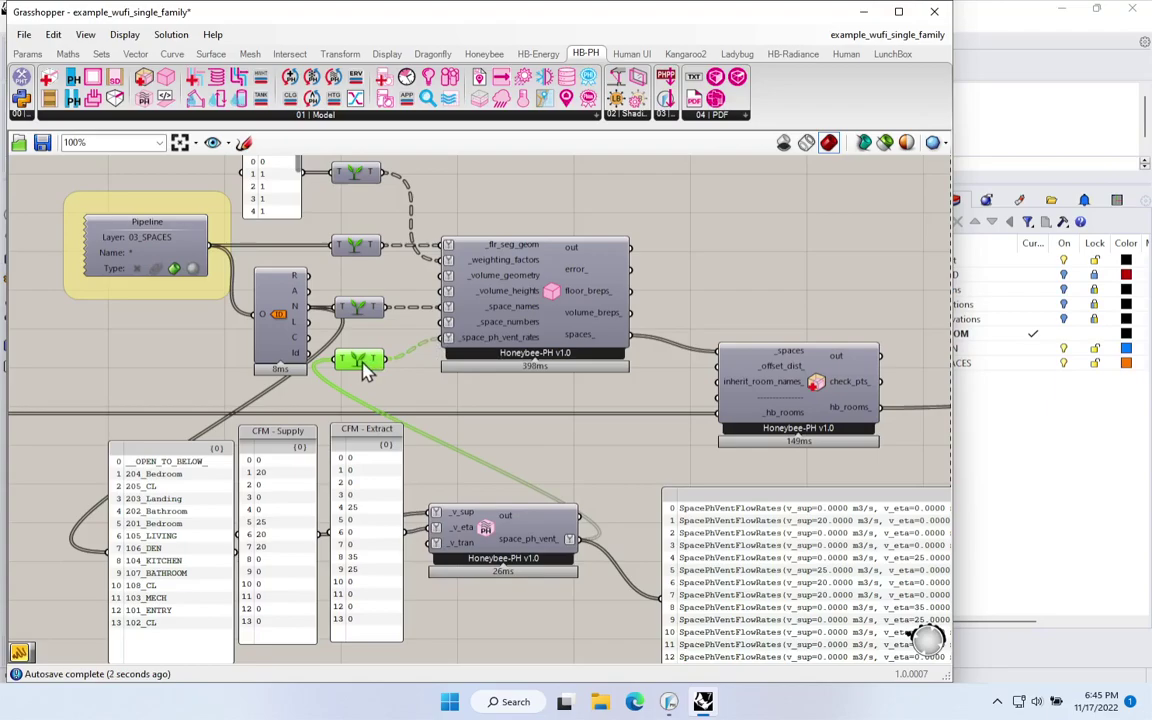
{"action": "mouse_move", "coordinate": [374, 366]}
{"action": "mouse_move", "coordinate": [374, 311]}
{"action": "right_click", "coordinate": [409, 384]}
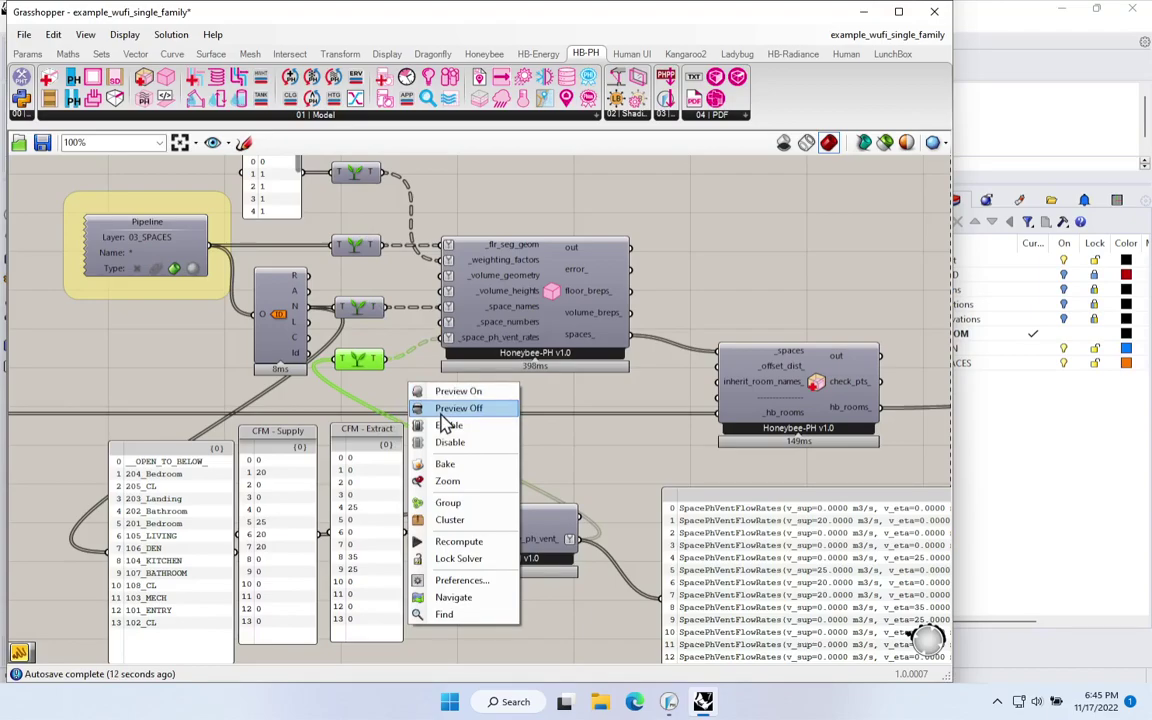
{"action": "left_click", "coordinate": [442, 412]}
{"action": "left_click", "coordinate": [532, 460]}
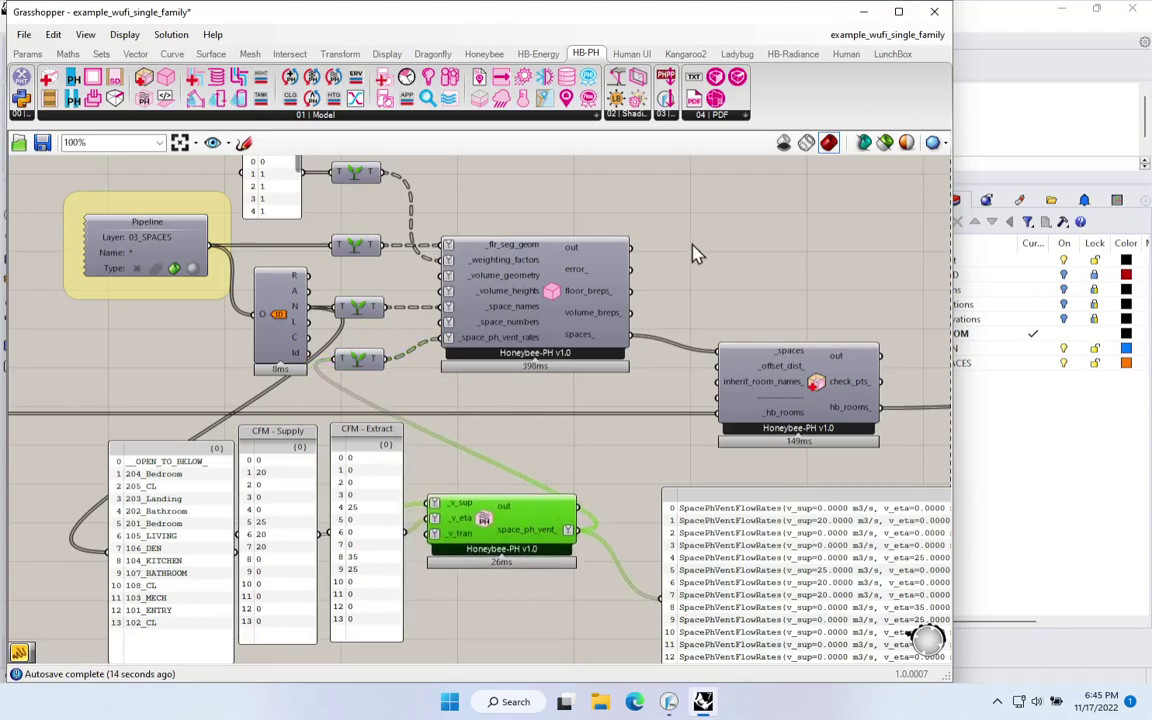
Step: Export the updated model with its room ventilation rates to HBJSON and WUFI XML
{"action": "left_click_drag", "start_coordinate": [715, 238], "coordinate": [586, 265]}
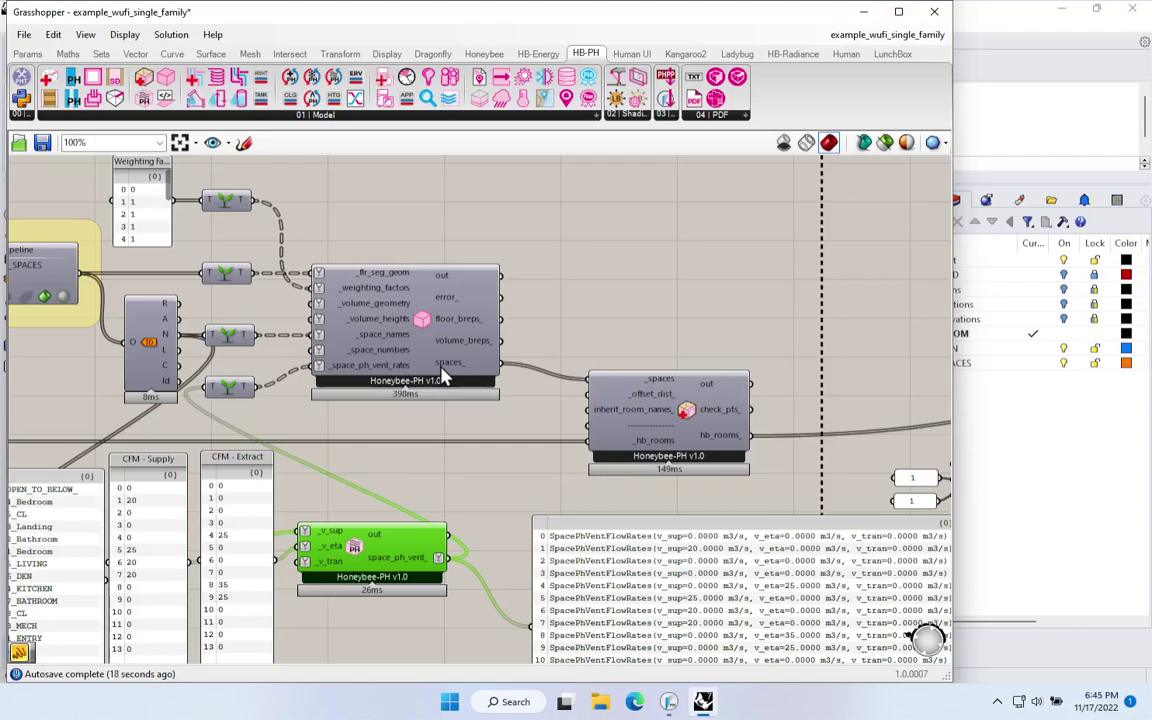
{"action": "mouse_move", "coordinate": [447, 373]}
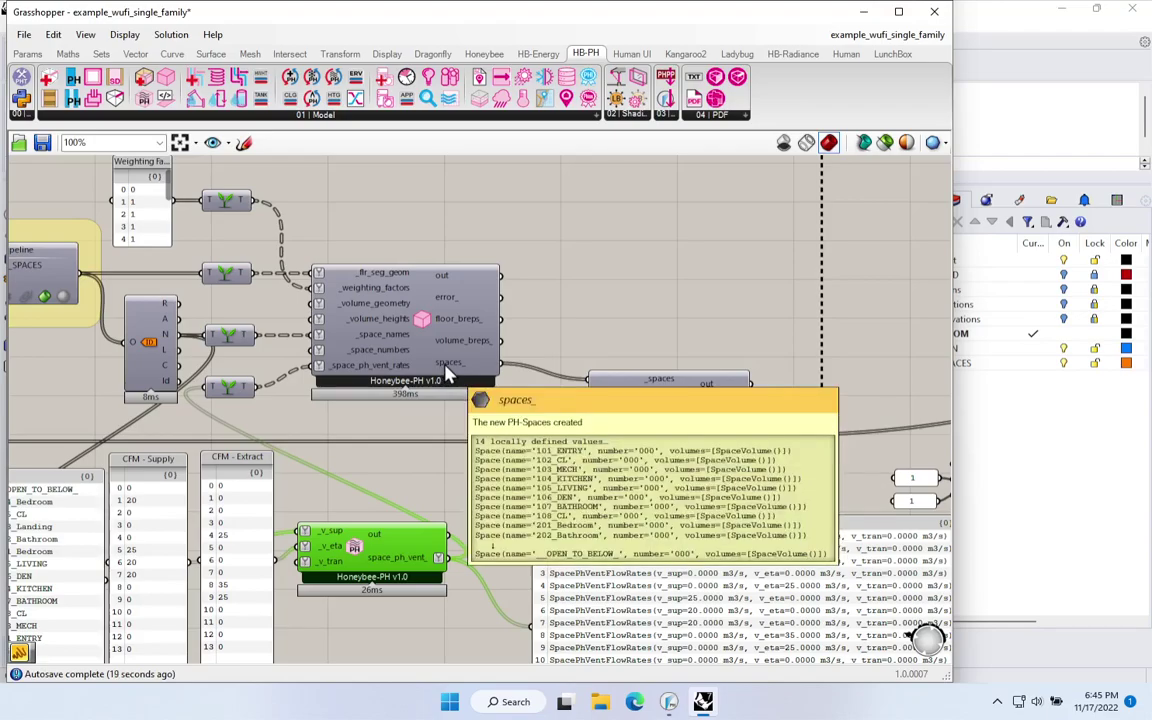
{"action": "scroll", "coordinate": [321, 481], "scroll_direction": "down", "scroll_amount": 3}
{"action": "left_click_drag", "start_coordinate": [682, 476], "coordinate": [250, 430]}
{"action": "left_click_drag", "start_coordinate": [713, 385], "coordinate": [244, 406]}
{"action": "left_click_drag", "start_coordinate": [638, 404], "coordinate": [200, 396]}
{"action": "left_click_drag", "start_coordinate": [812, 424], "coordinate": [352, 386]}
{"action": "left_click_drag", "start_coordinate": [900, 400], "coordinate": [434, 390]}
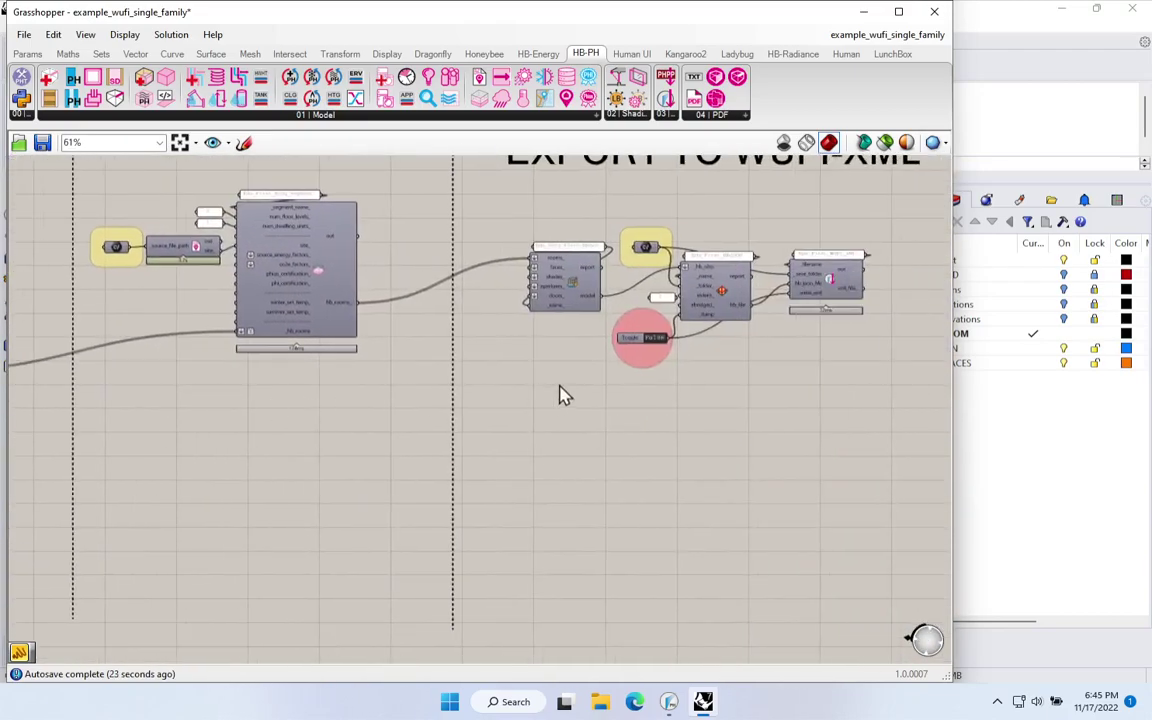
{"action": "left_click_drag", "start_coordinate": [557, 396], "coordinate": [374, 419]}
{"action": "scroll", "coordinate": [470, 330], "scroll_direction": "up", "scroll_amount": 3}
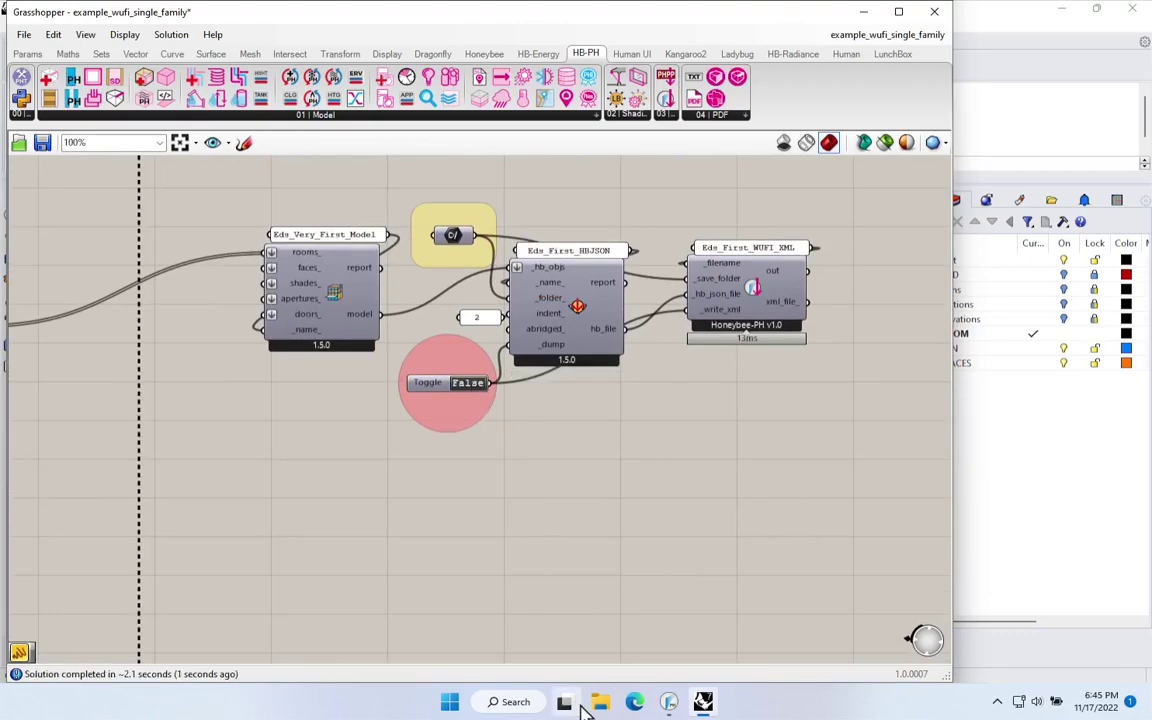
Step: Switch to WUFI Passive and open the newly exported Eds_First_WUFI_XML_11_17_18_45_51 project from the Desktop
{"action": "left_click", "coordinate": [669, 702]}
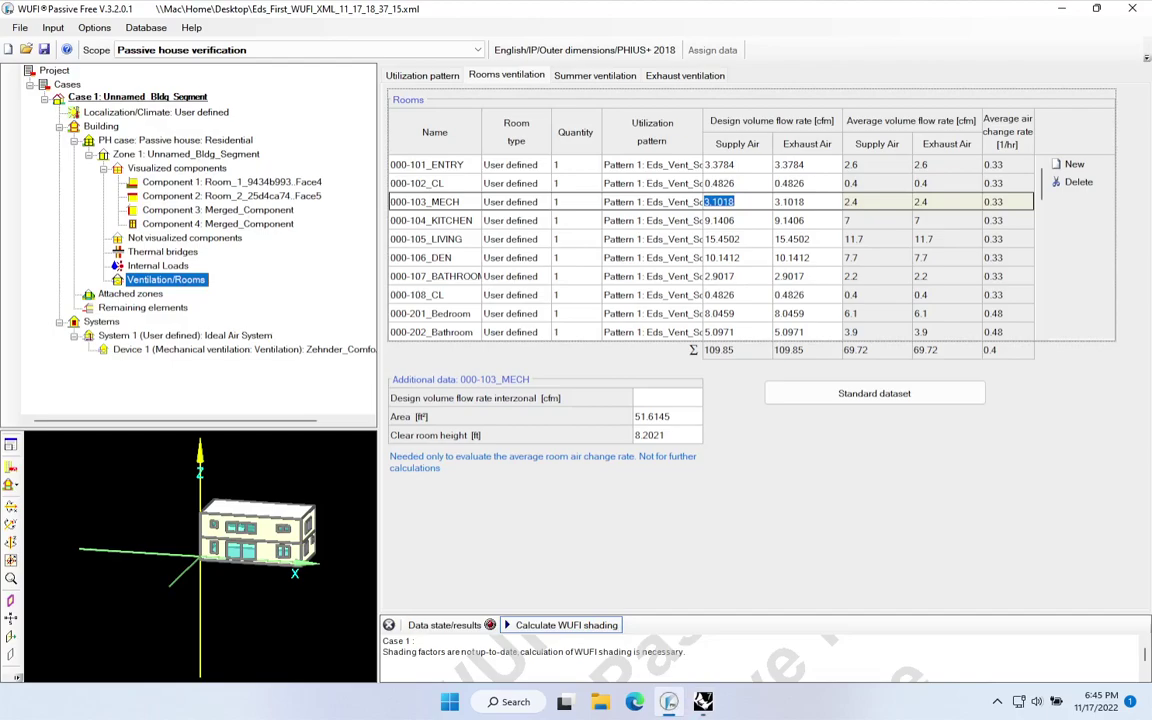
{"action": "left_click", "coordinate": [9, 49]}
{"action": "left_click", "coordinate": [584, 401]}
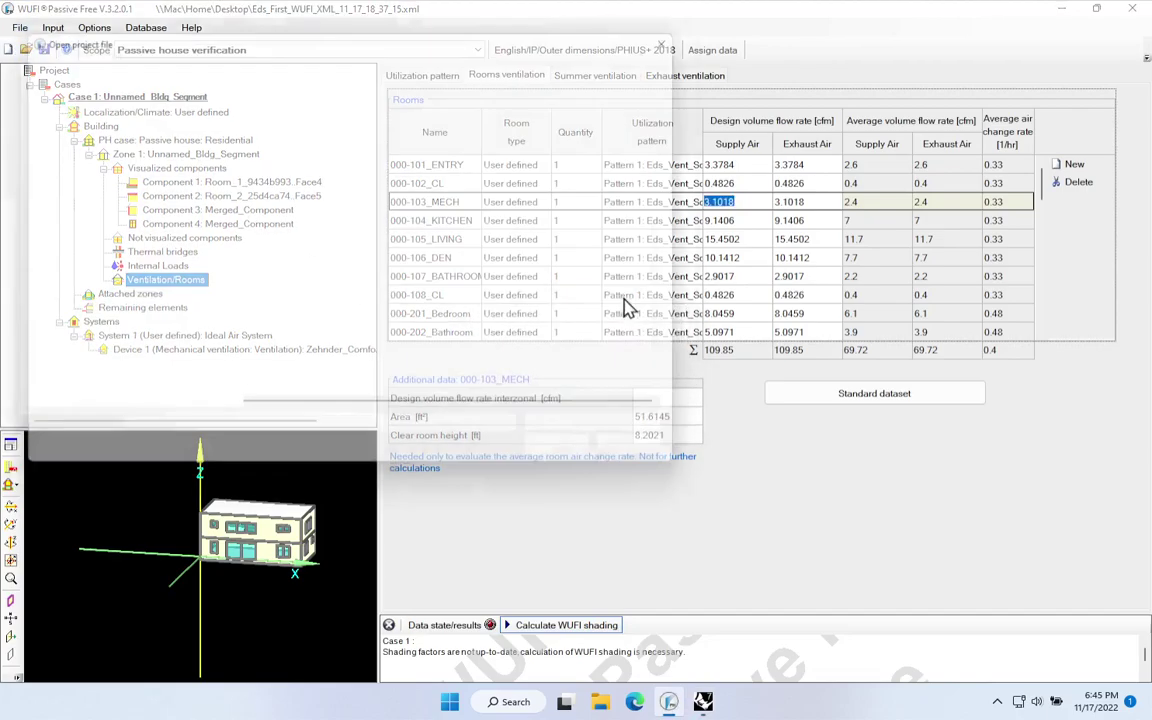
{"action": "scroll", "coordinate": [144, 175], "scroll_direction": "up", "scroll_amount": 5}
{"action": "left_click", "coordinate": [68, 123]}
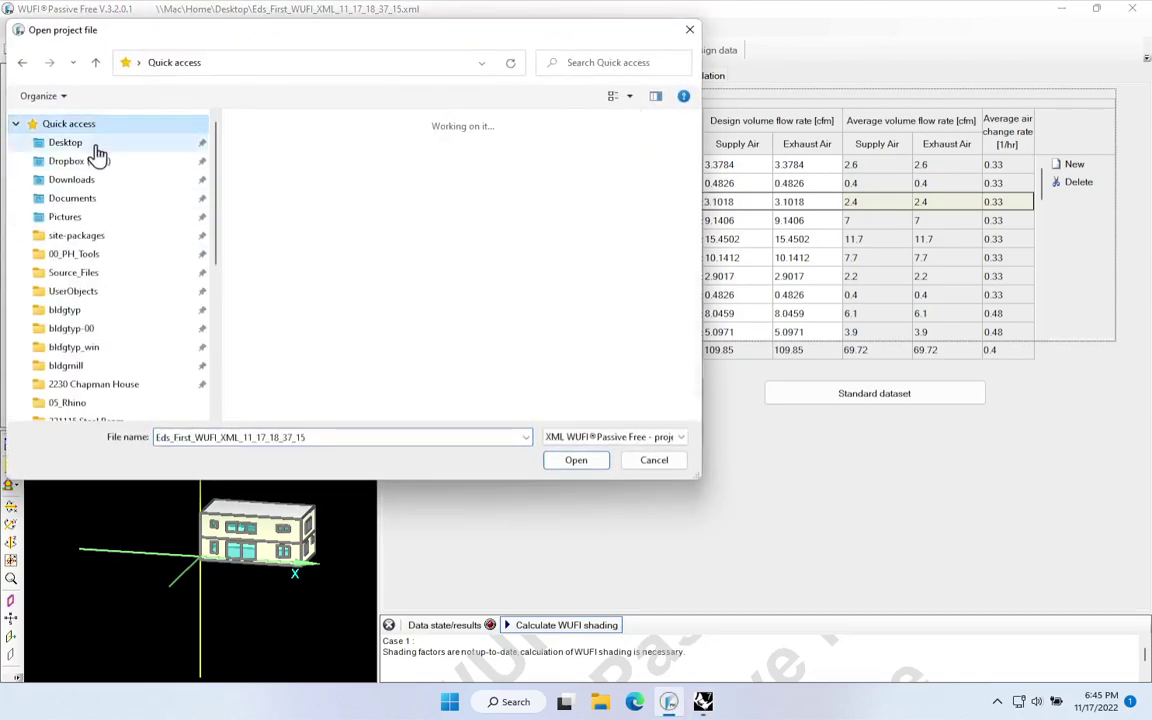
{"action": "left_click", "coordinate": [95, 146]}
{"action": "left_click", "coordinate": [345, 238]}
{"action": "left_click", "coordinate": [598, 462]}
{"action": "left_click", "coordinate": [619, 408]}
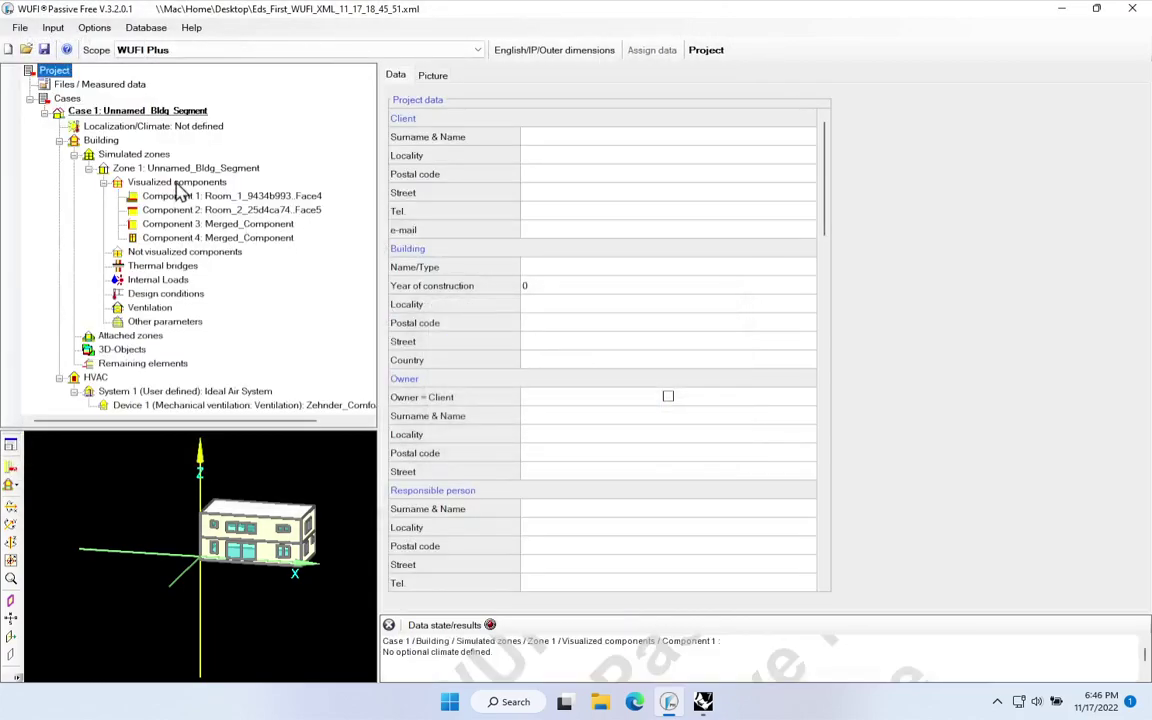
Step: Set the scope to Passive house verification and show the rooms ventilation table for Zone 1
{"action": "left_click", "coordinate": [165, 50]}
{"action": "left_click", "coordinate": [168, 80]}
{"action": "left_click", "coordinate": [183, 282]}
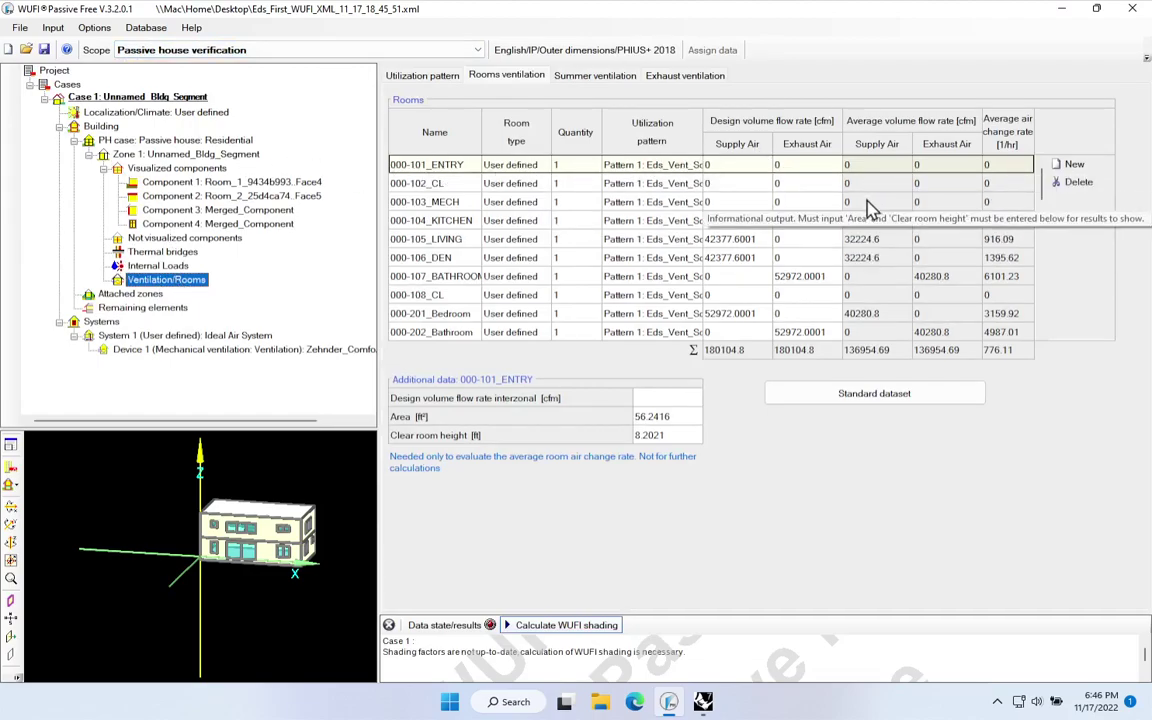
Step: Check the design exhaust rate of 104_KITCHEN and the design supply rate of 105_LIVING
{"action": "left_click", "coordinate": [816, 224]}
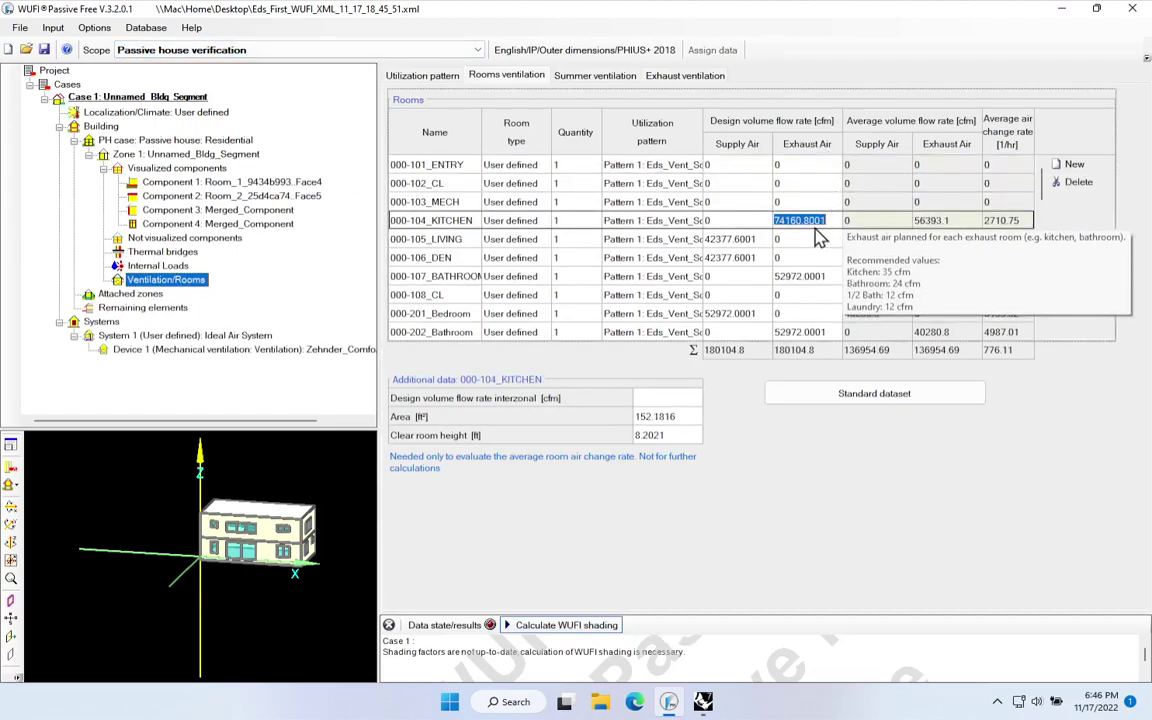
{"action": "left_click", "coordinate": [740, 240]}
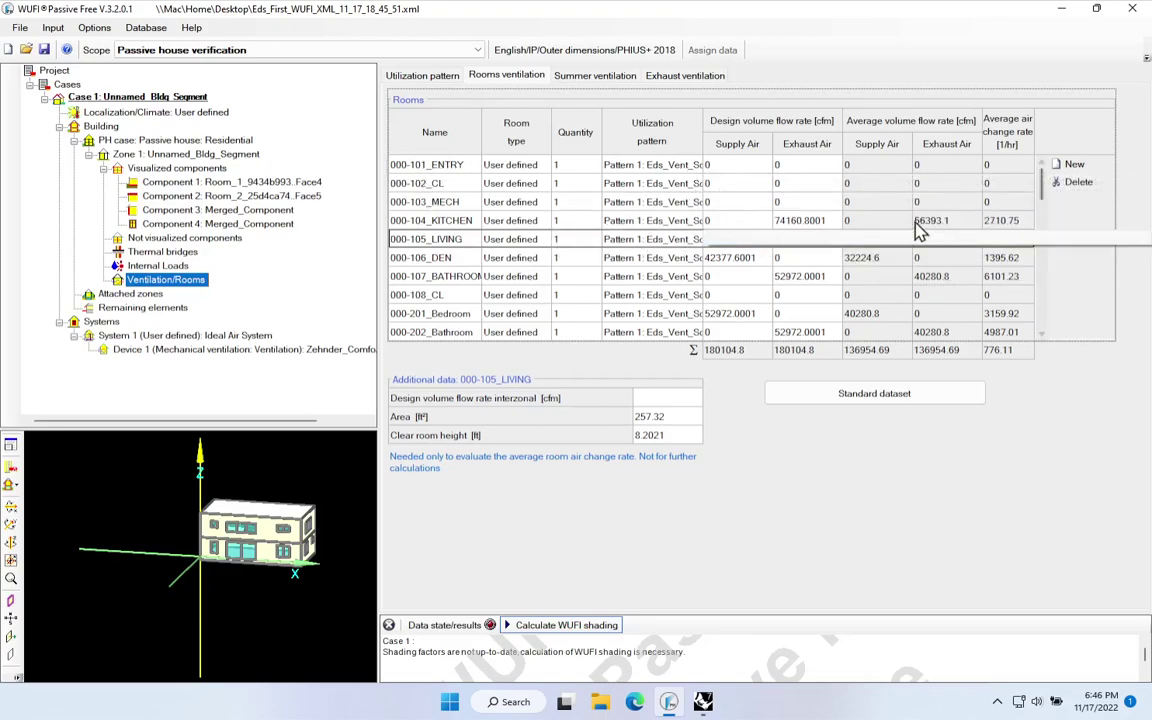
{"action": "left_click", "coordinate": [834, 220]}
{"action": "left_click_drag", "start_coordinate": [1044, 211], "coordinate": [1057, 174]}
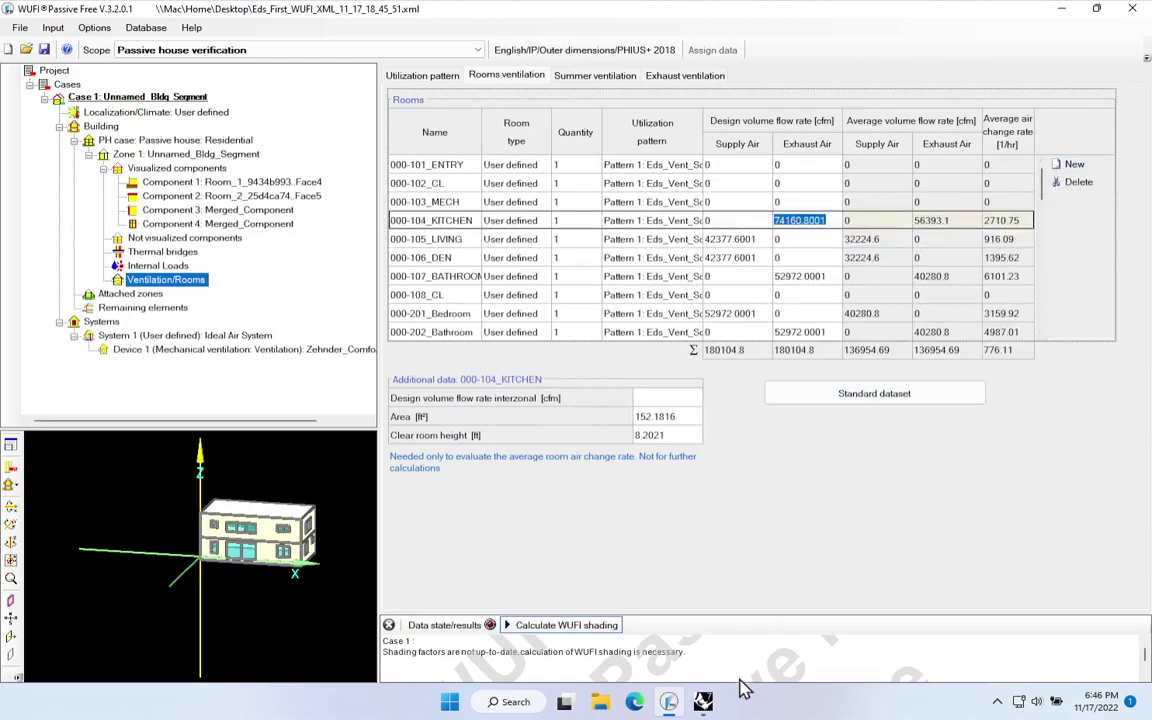
Step: Switch back to Grasshopper and move the flow-rate list panel farther away from the space ventilation component
{"action": "left_click", "coordinate": [703, 702]}
{"action": "left_click_drag", "start_coordinate": [123, 478], "coordinate": [424, 450]}
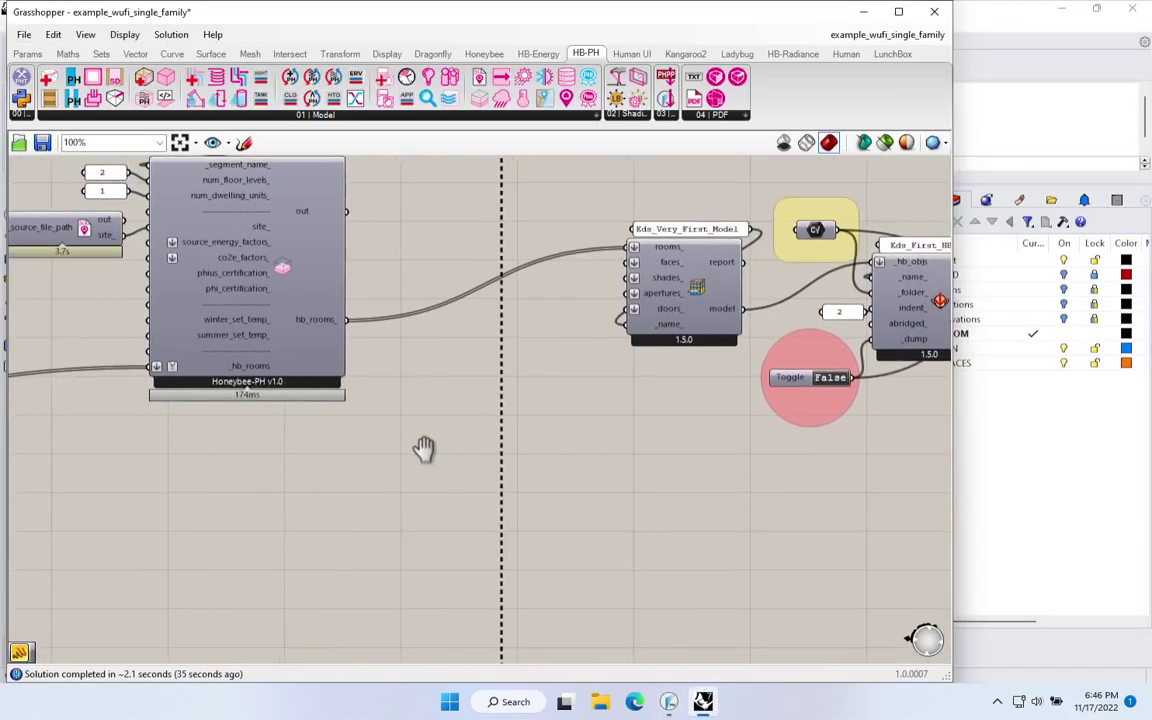
{"action": "scroll", "coordinate": [760, 457], "scroll_direction": "up", "scroll_amount": 2}
{"action": "left_click_drag", "start_coordinate": [760, 457], "coordinate": [614, 432]}
{"action": "scroll", "coordinate": [613, 345], "scroll_direction": "up", "scroll_amount": 2}
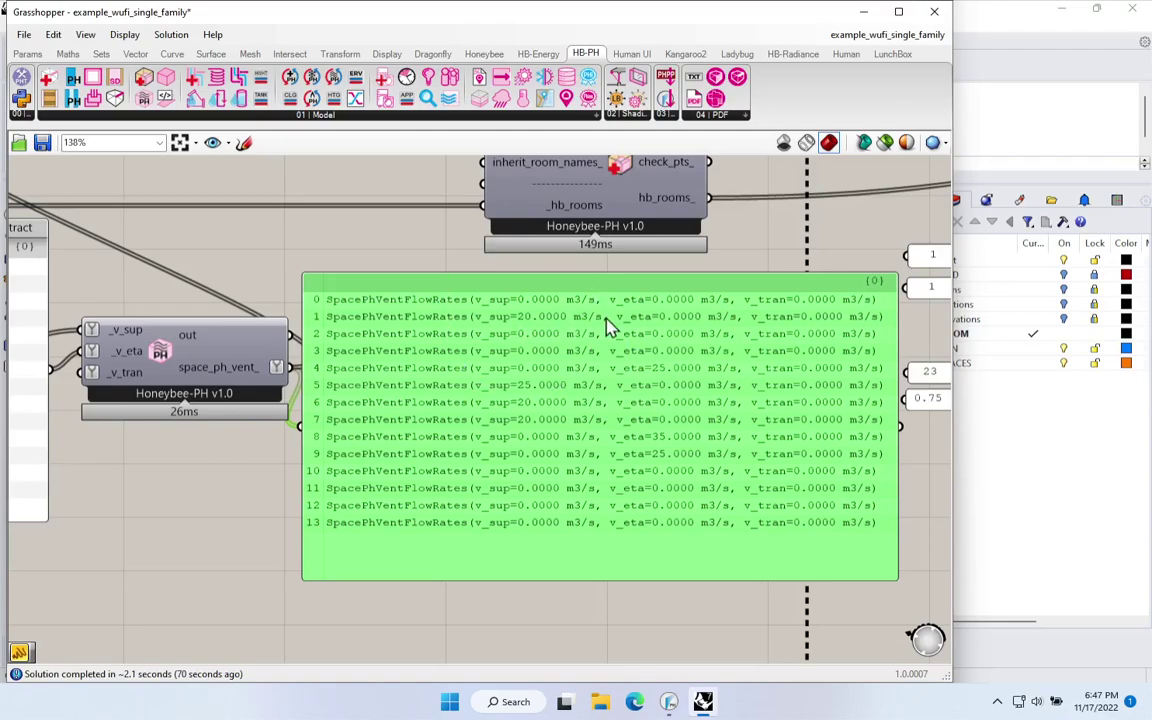
{"action": "left_click_drag", "start_coordinate": [597, 327], "coordinate": [690, 319]}
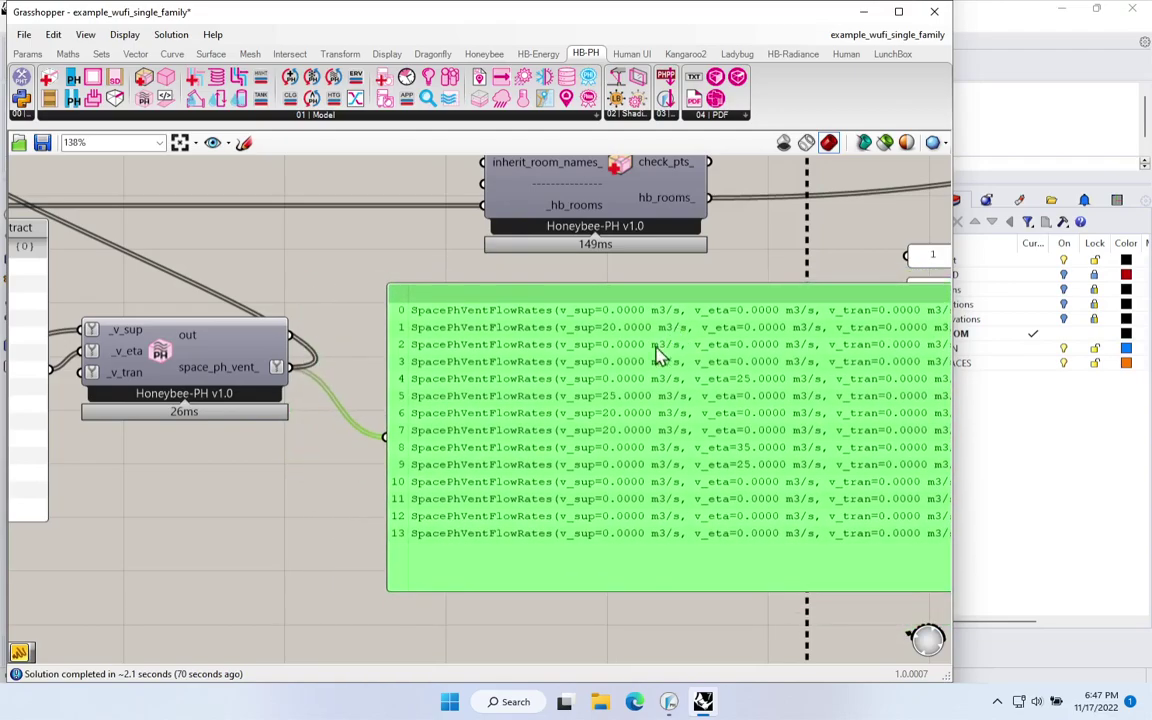
Step: Add the unit CFM to the 20, 25, 20 and 20 values in the CFM - Supply panel and check the resulting flow rates
{"action": "left_click_drag", "start_coordinate": [282, 456], "coordinate": [627, 501]}
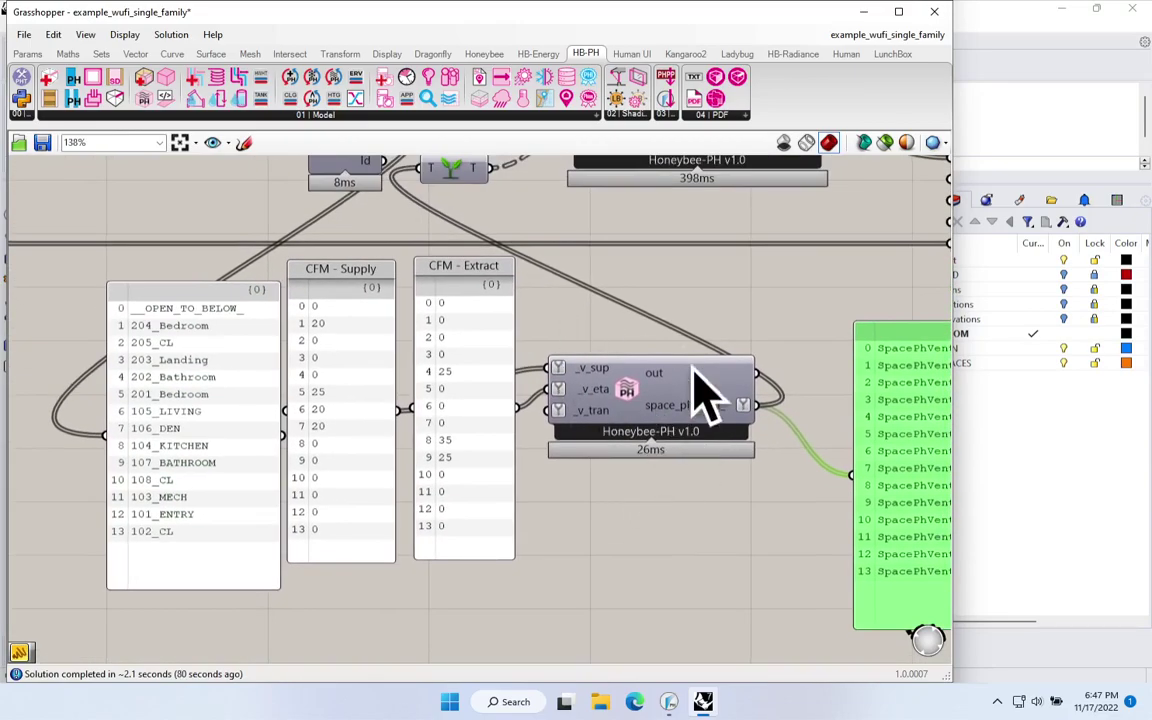
{"action": "double_click", "coordinate": [350, 342]}
{"action": "left_click", "coordinate": [352, 278]}
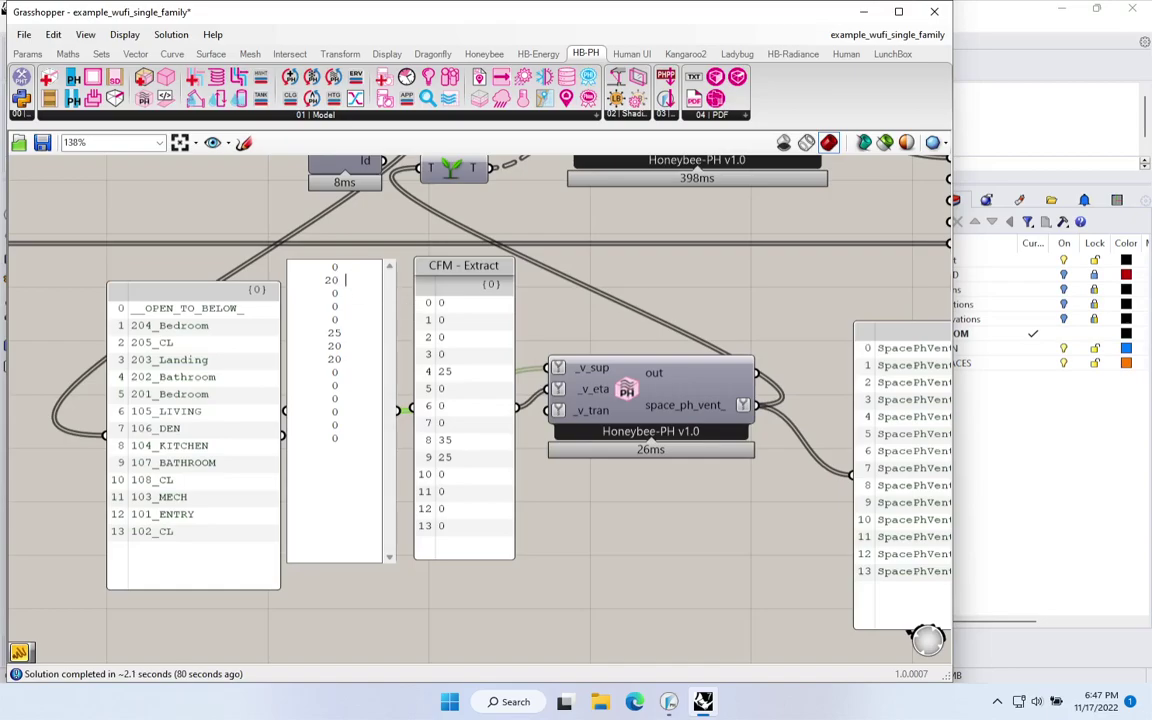
{"action": "double_click", "coordinate": [358, 344]}
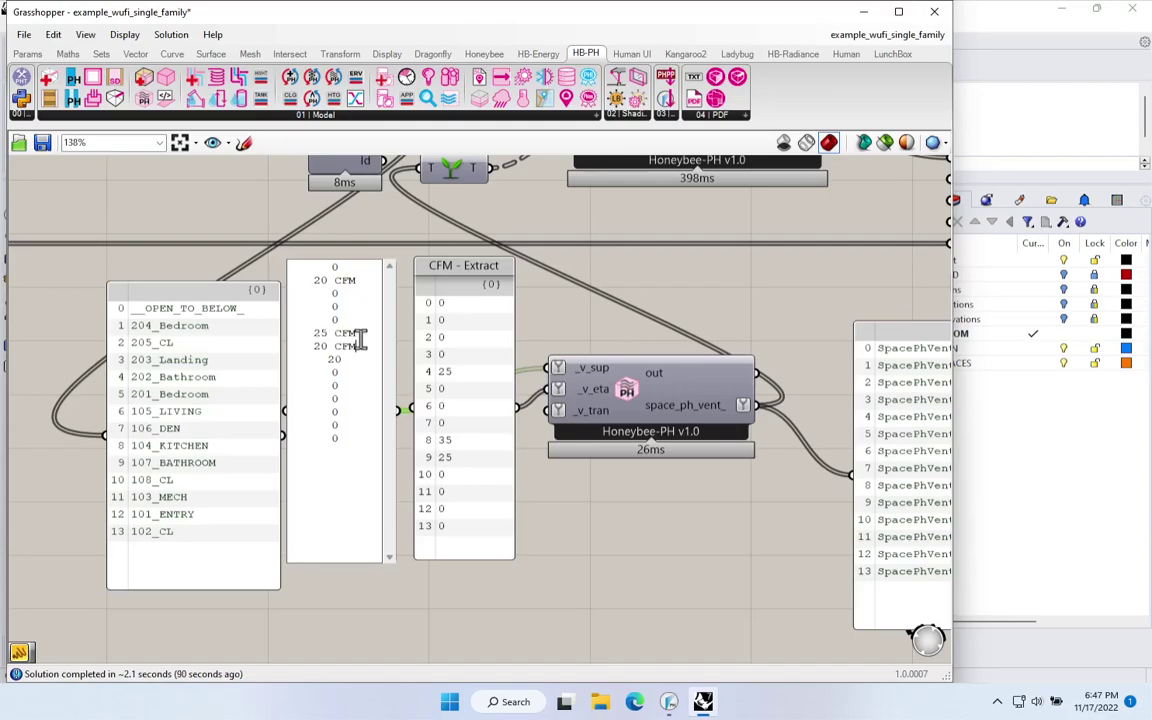
{"action": "type", "text": "CFM"}
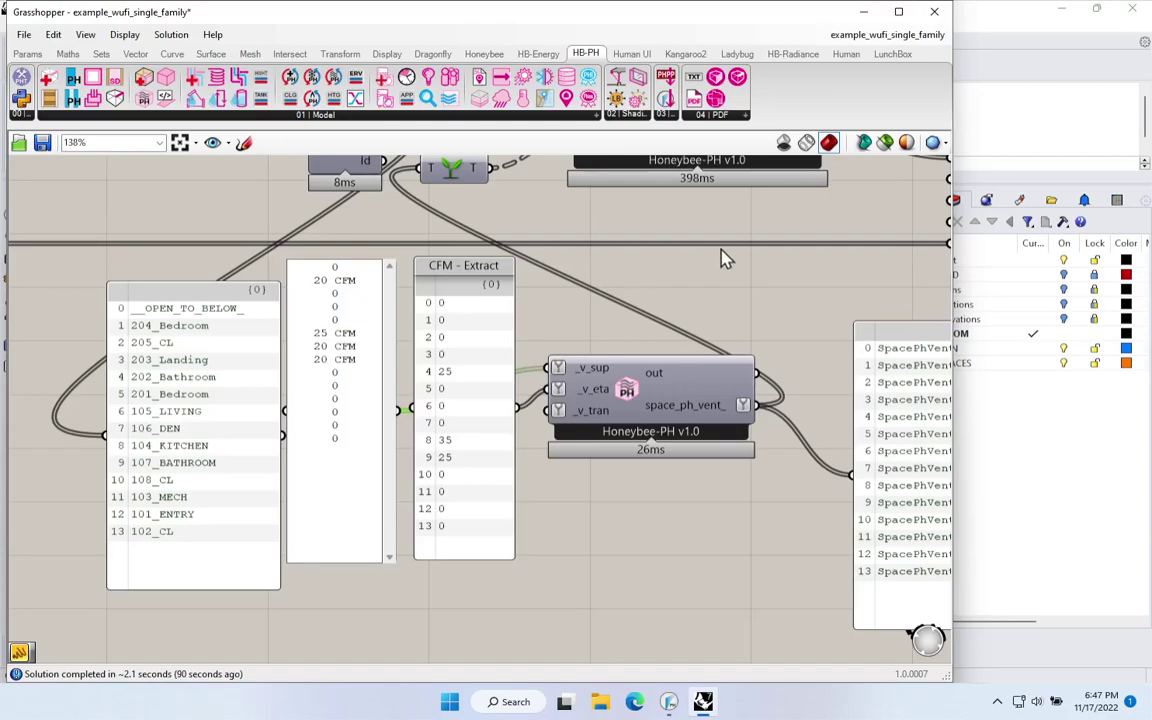
{"action": "left_click", "coordinate": [402, 440]}
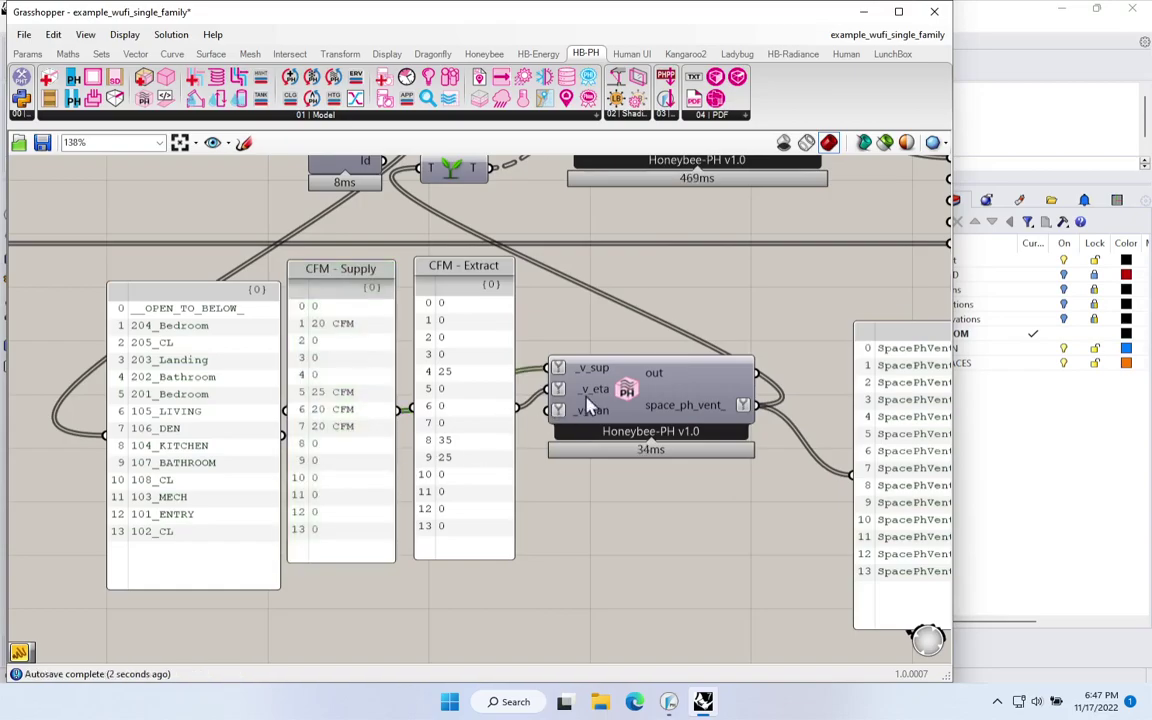
{"action": "left_click_drag", "start_coordinate": [578, 414], "coordinate": [82, 412]}
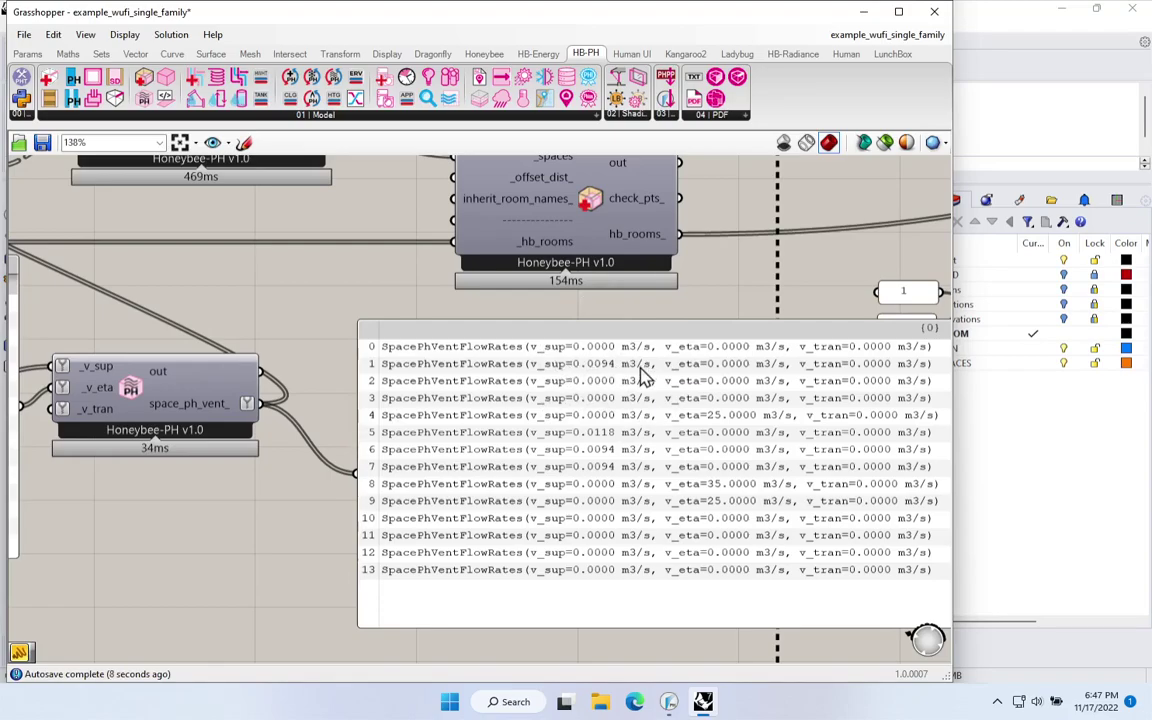
Step: Compare the flow-rate list with the entries in the CFM - Supply and CFM - Extract panels
{"action": "left_click_drag", "start_coordinate": [643, 375], "coordinate": [620, 375]}
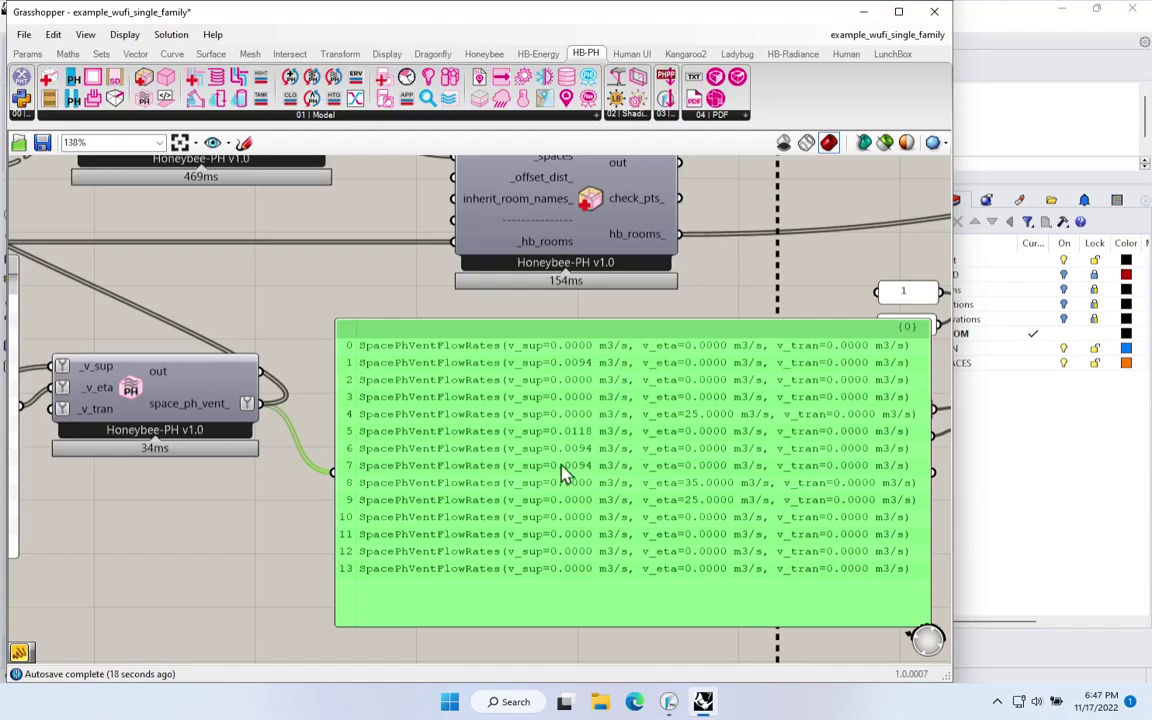
{"action": "left_click_drag", "start_coordinate": [350, 545], "coordinate": [805, 512]}
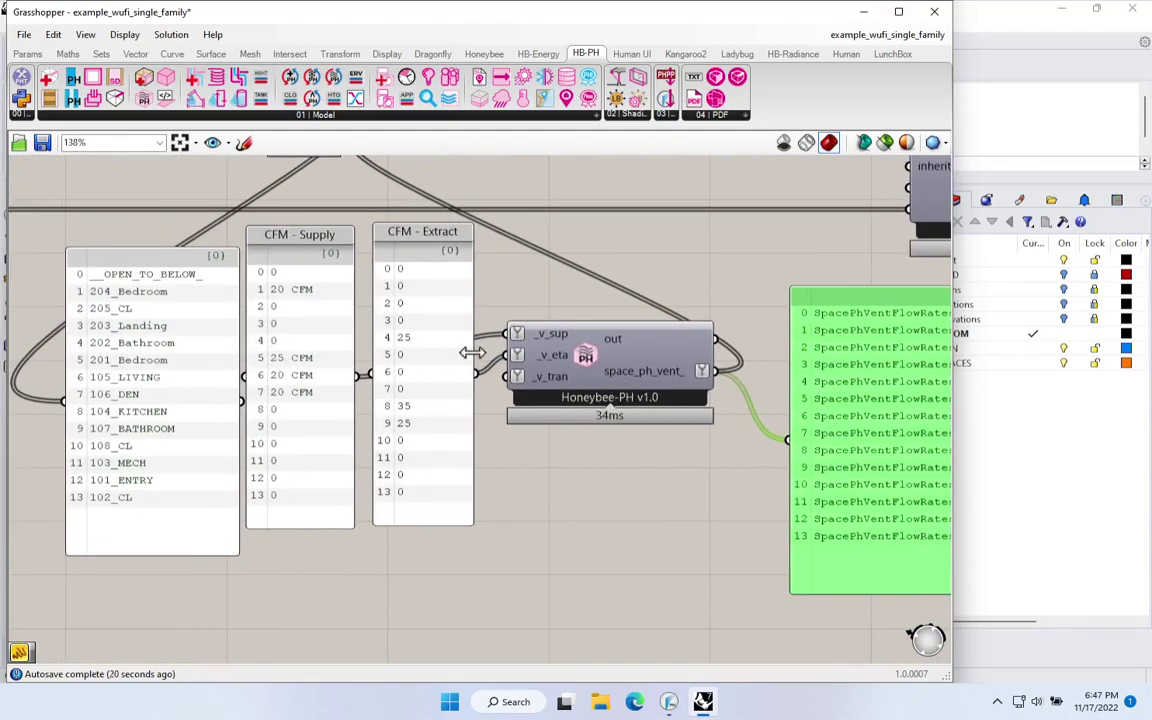
{"action": "left_click", "coordinate": [304, 366]}
{"action": "left_click_drag", "start_coordinate": [311, 370], "coordinate": [311, 368]}
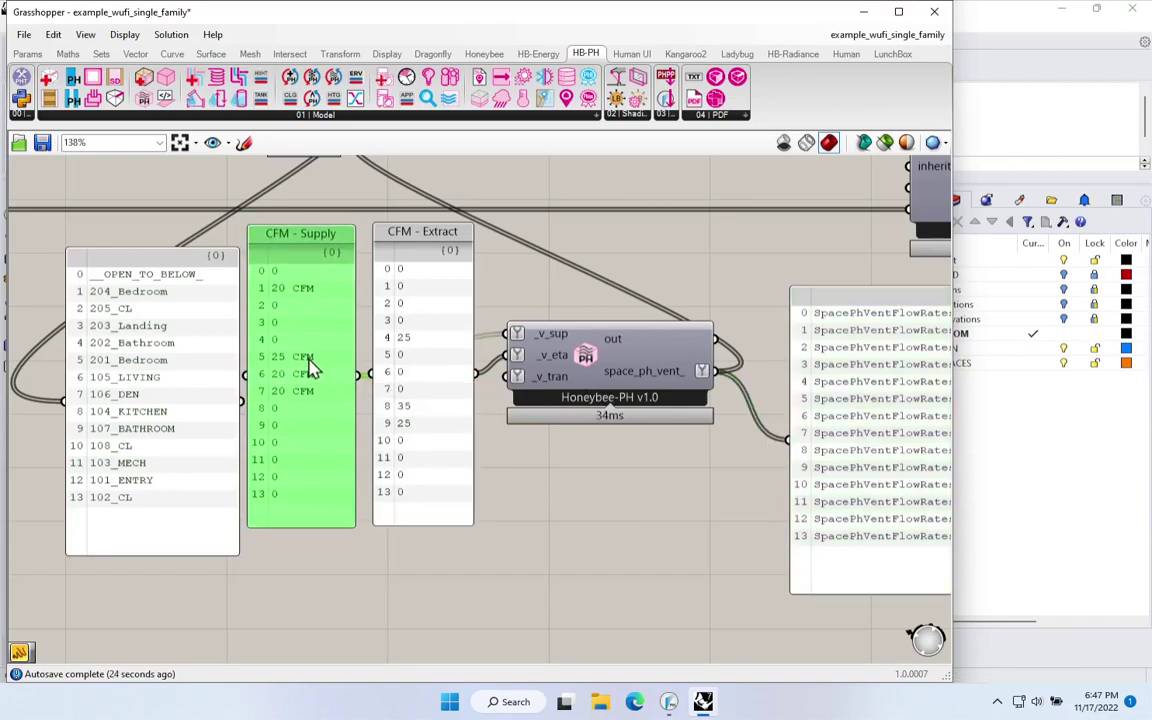
{"action": "scroll", "coordinate": [306, 305], "scroll_direction": "up", "scroll_amount": 3}
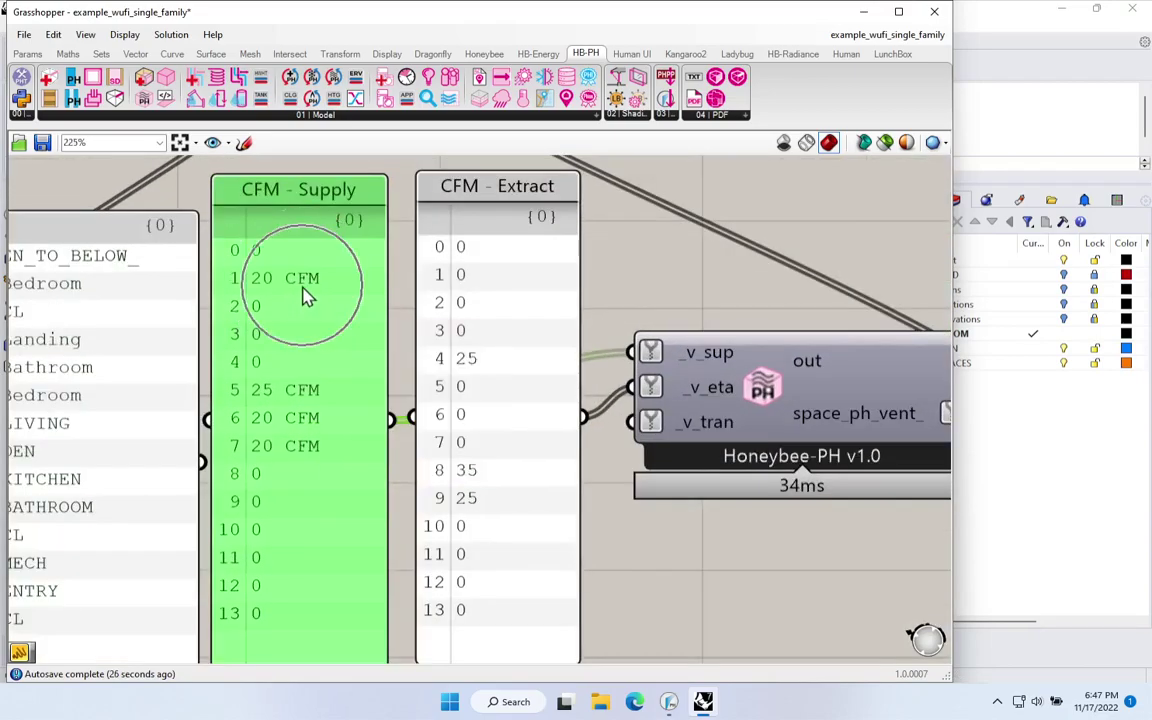
{"action": "scroll", "coordinate": [306, 297], "scroll_direction": "down", "scroll_amount": 2}
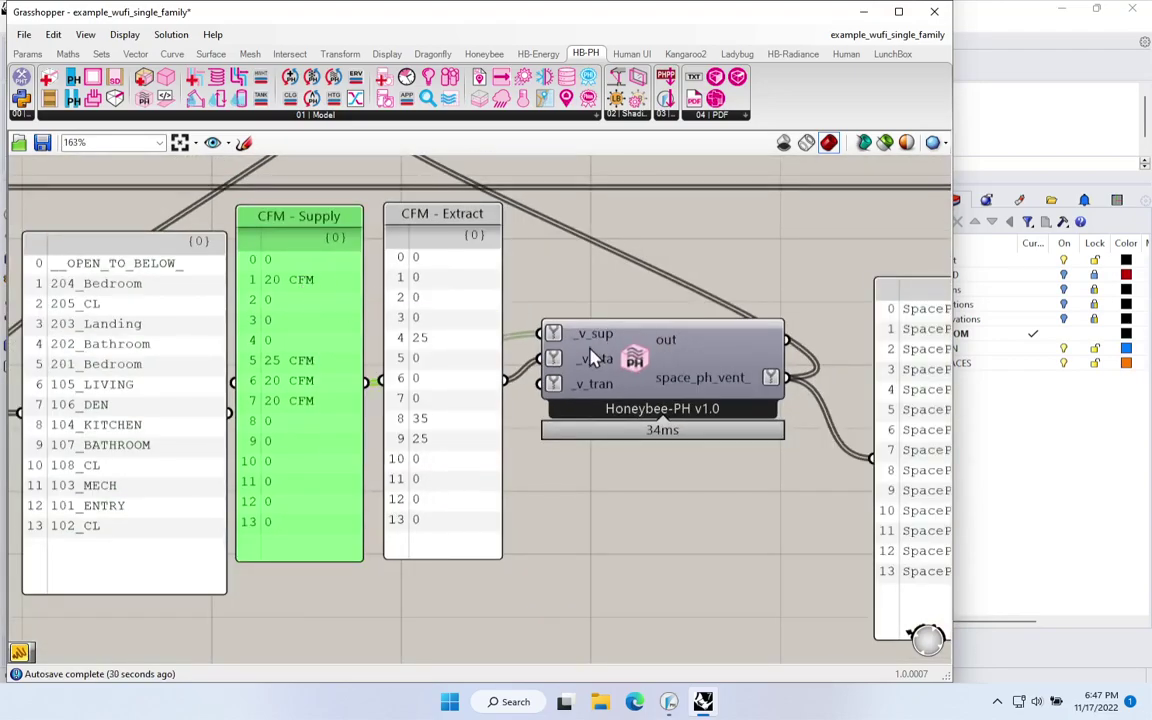
{"action": "mouse_move", "coordinate": [591, 350]}
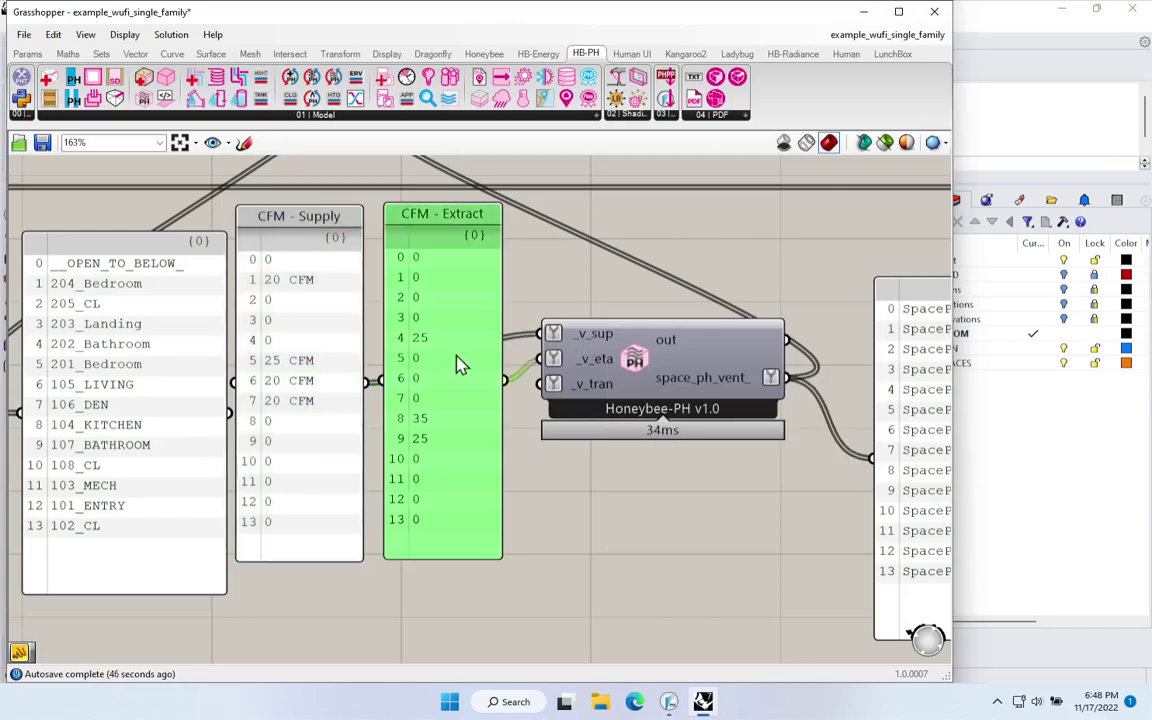
Step: Add the unit CFM to the 25, 35 and 25 values in the CFM - Extract panel
{"action": "double_click", "coordinate": [463, 363]}
{"action": "left_click", "coordinate": [448, 272]}
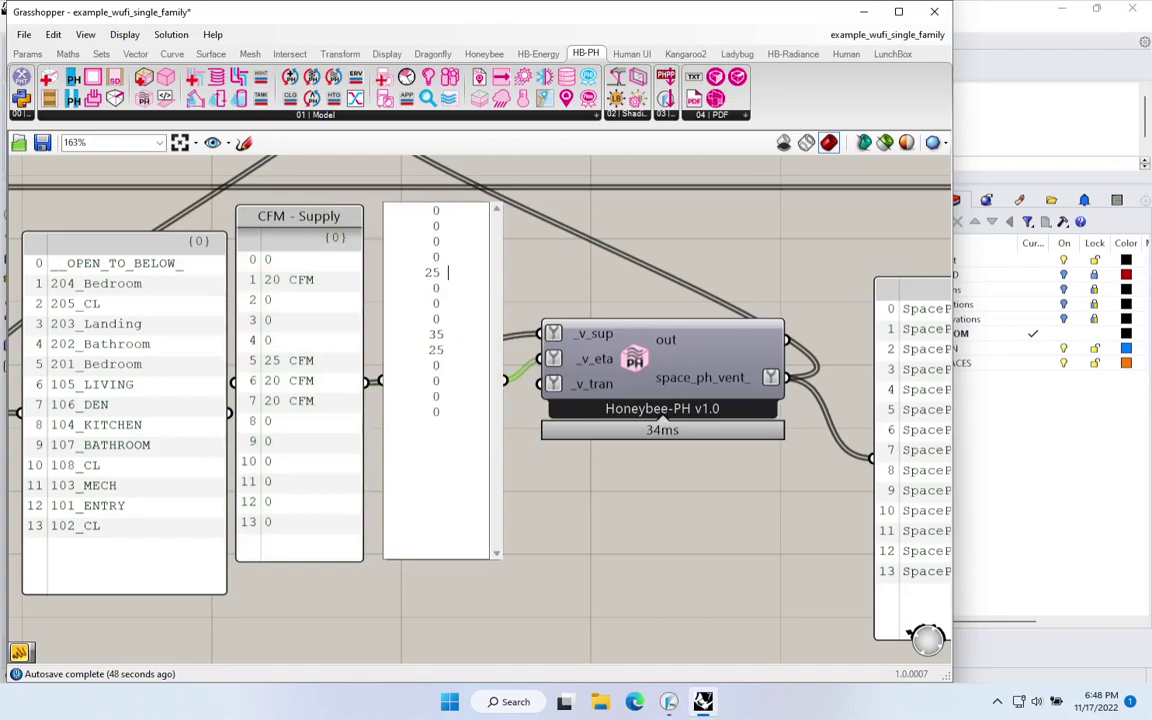
{"action": "left_click", "coordinate": [448, 335]}
{"action": "type", "text": "CFM"}
{"action": "left_click", "coordinate": [448, 350]}
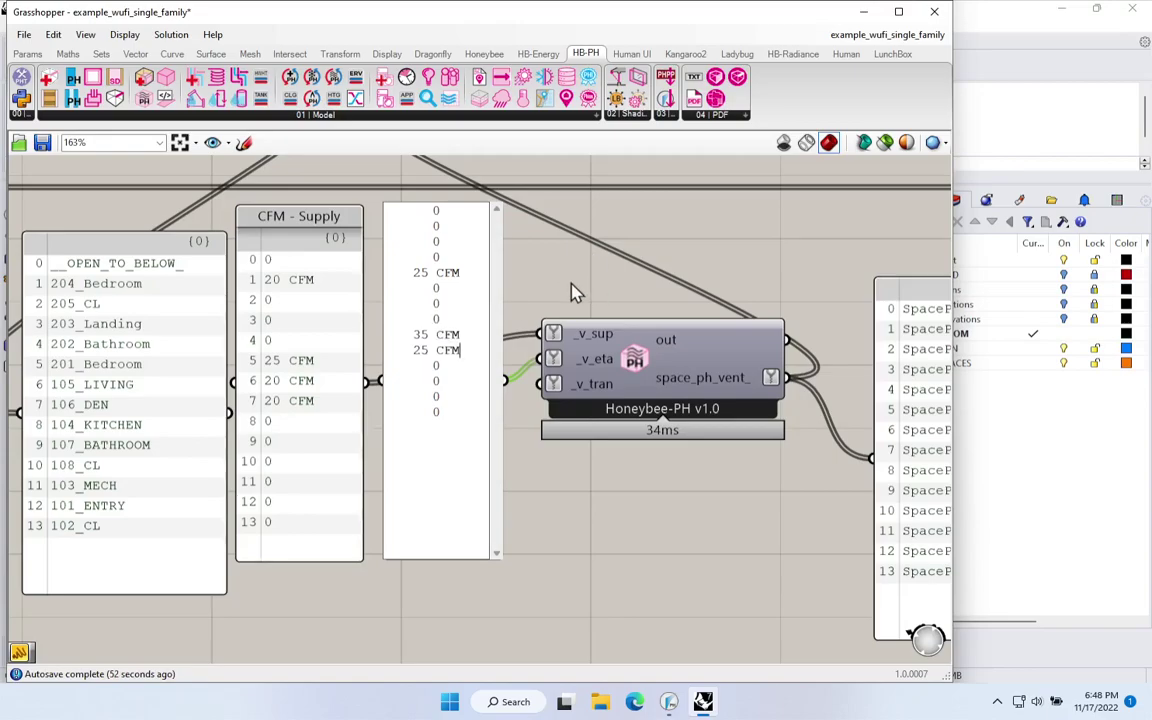
{"action": "left_click", "coordinate": [573, 292]}
Step: Check the extract rates in the flow-rate list panel and delete that panel
{"action": "left_click_drag", "start_coordinate": [565, 332], "coordinate": [130, 303]}
{"action": "left_click_drag", "start_coordinate": [722, 362], "coordinate": [710, 362]}
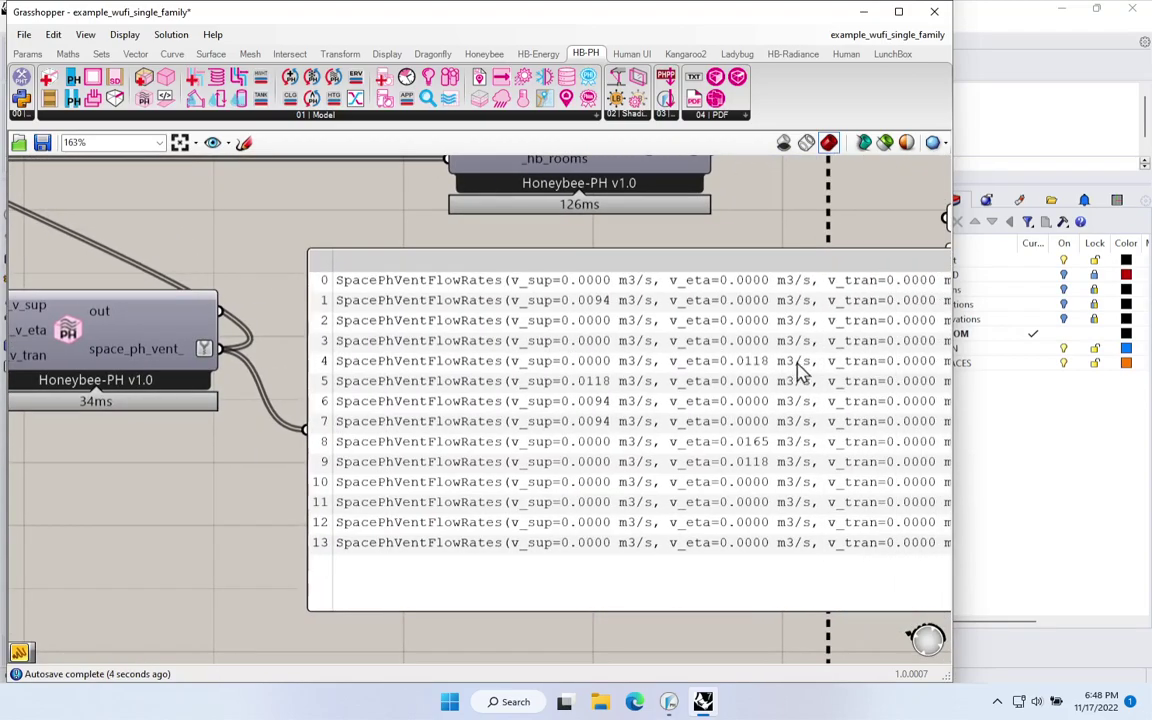
{"action": "left_click_drag", "start_coordinate": [802, 370], "coordinate": [630, 345]}
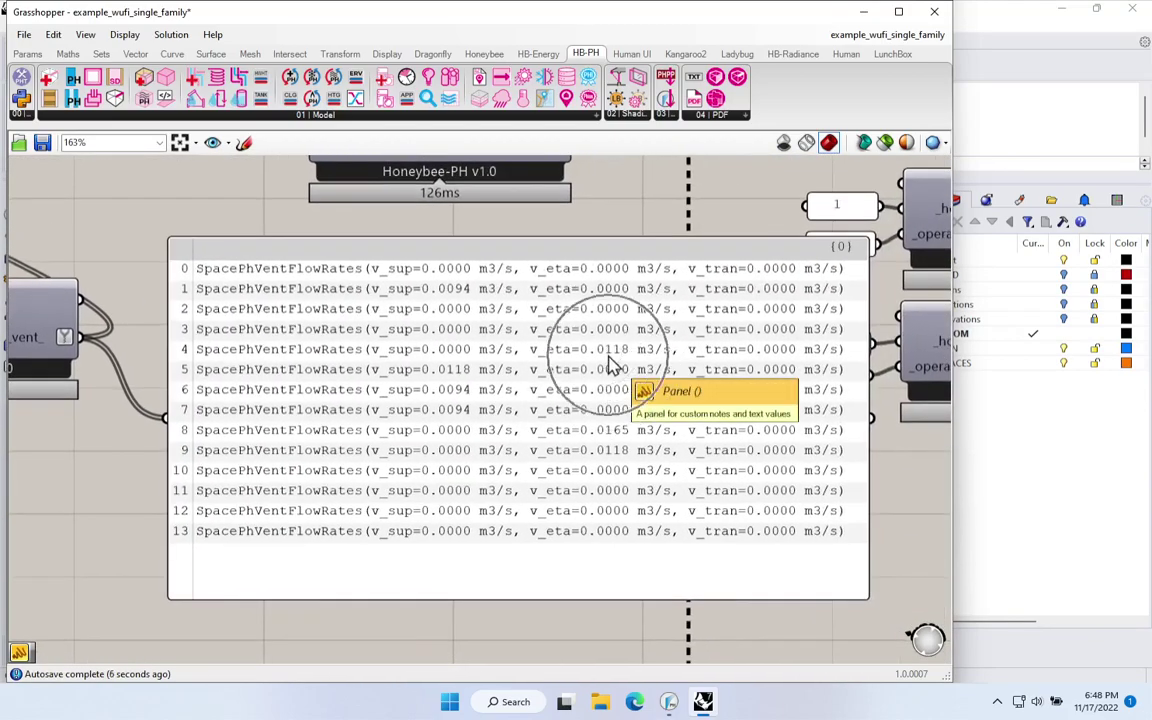
{"action": "left_click", "coordinate": [604, 452]}
{"action": "scroll", "coordinate": [590, 450], "scroll_direction": "down", "scroll_amount": 3}
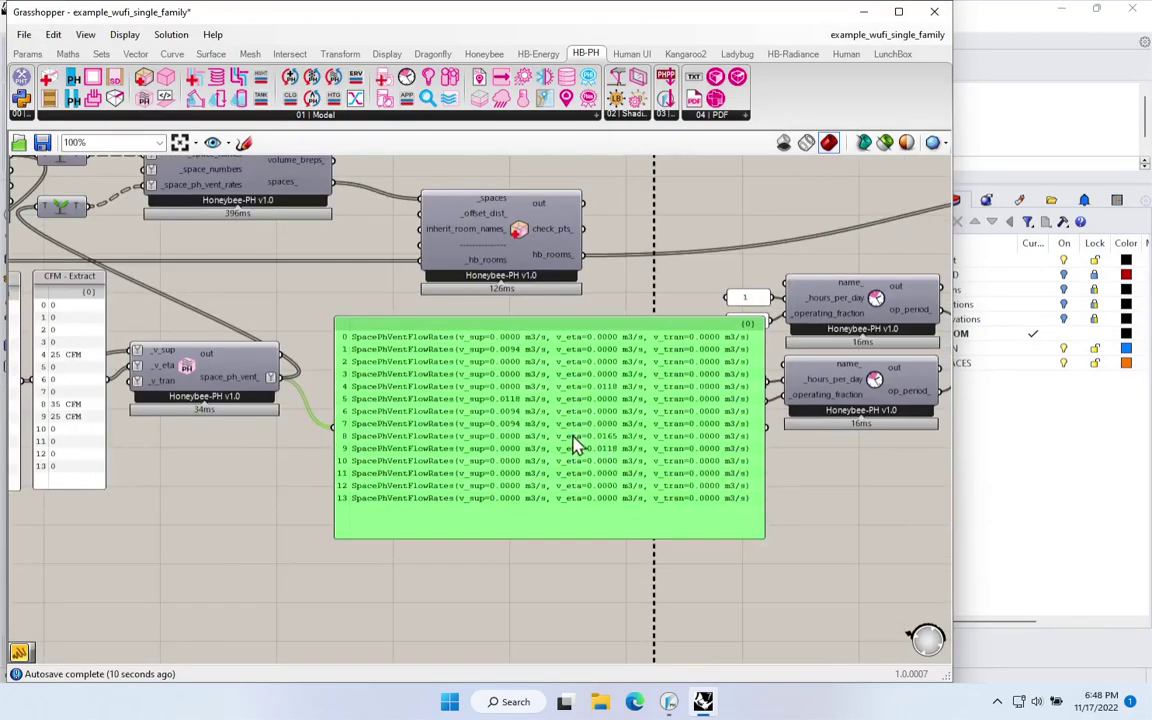
{"action": "key", "text": "Delete"}
Step: Set the export toggle to True to write the updated HBJSON and WUFI XML files again
{"action": "left_click_drag", "start_coordinate": [470, 429], "coordinate": [365, 517]}
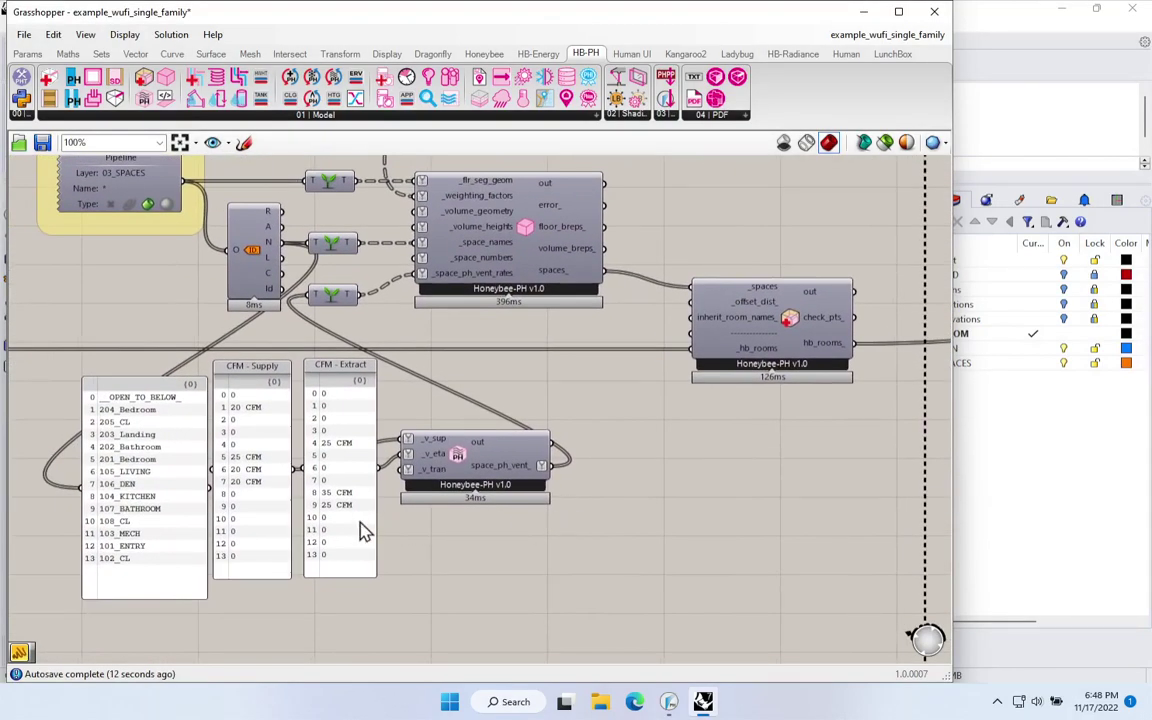
{"action": "left_click", "coordinate": [160, 497]}
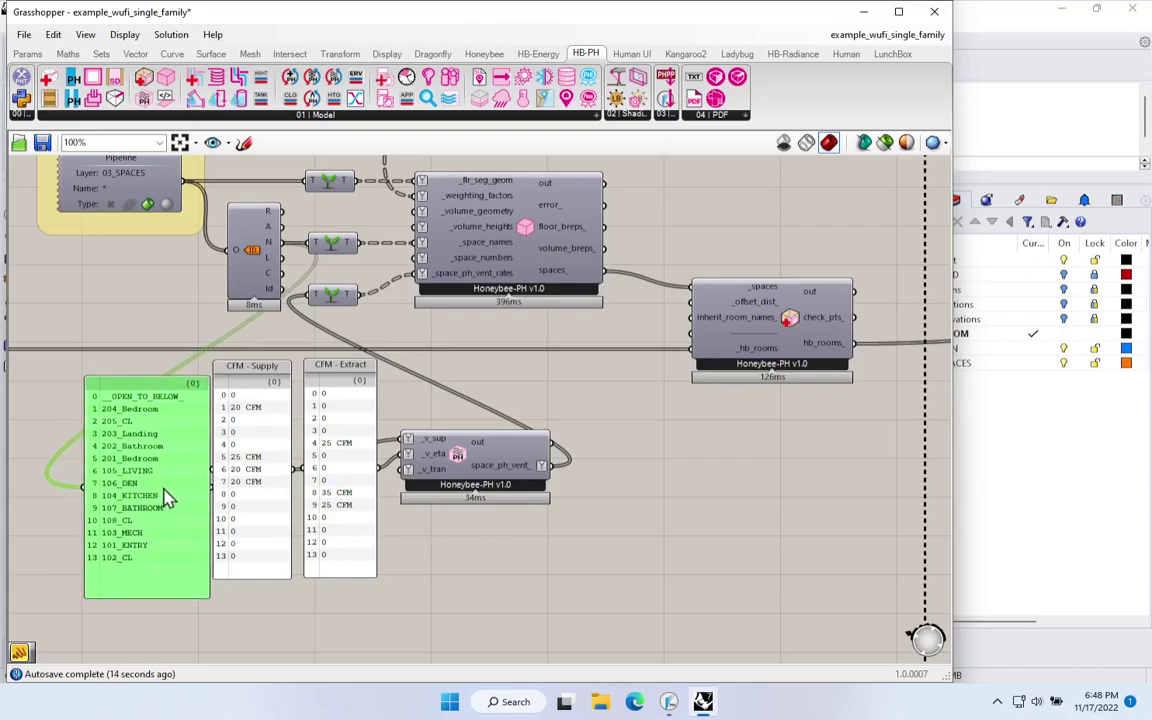
{"action": "scroll", "coordinate": [150, 488], "scroll_direction": "down", "scroll_amount": 3}
{"action": "left_click_drag", "start_coordinate": [803, 440], "coordinate": [428, 407]}
{"action": "scroll", "coordinate": [428, 407], "scroll_direction": "up", "scroll_amount": 3}
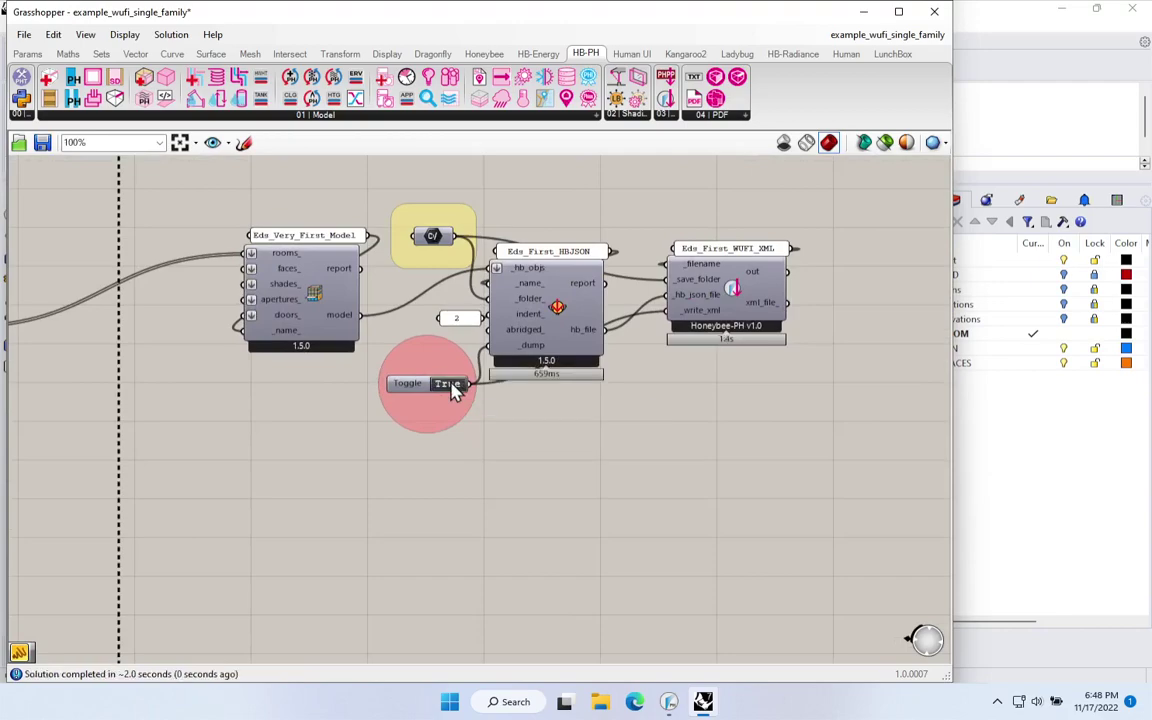
Step: Switch to WUFI Passive and open Eds_First_WUFI_XML_11_17_18_48_39 from the Desktop without saving the current project, agreeing to use SI values
{"action": "left_click", "coordinate": [672, 700]}
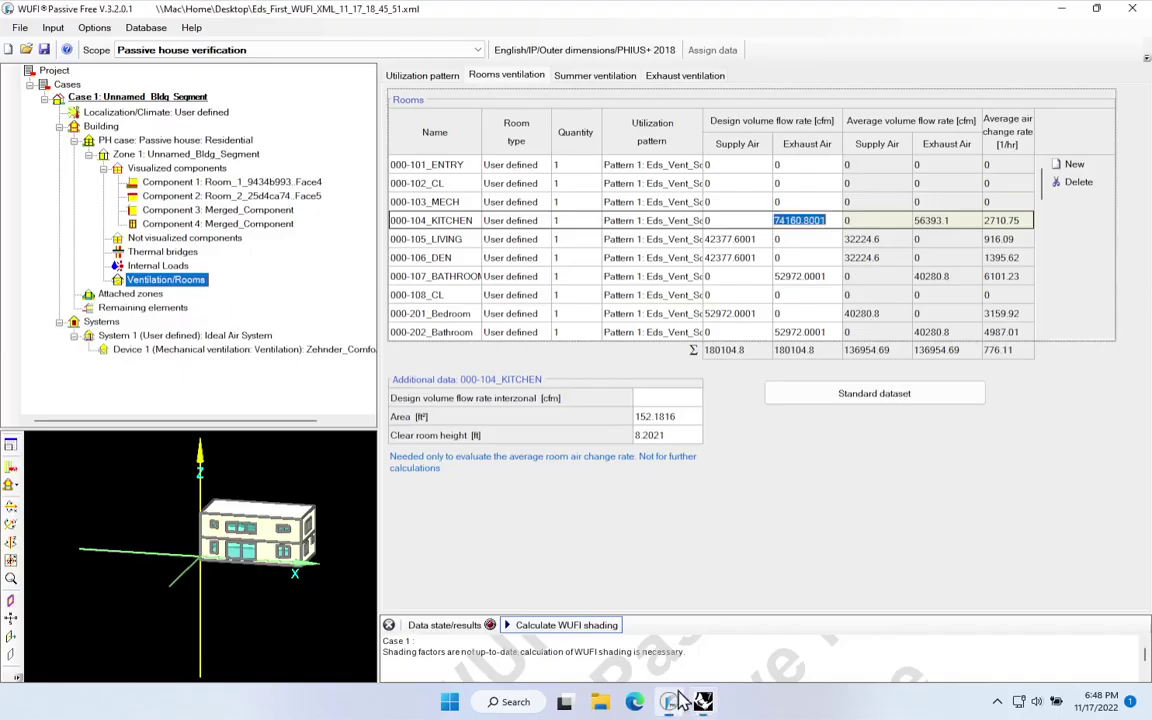
{"action": "left_click", "coordinate": [22, 30]}
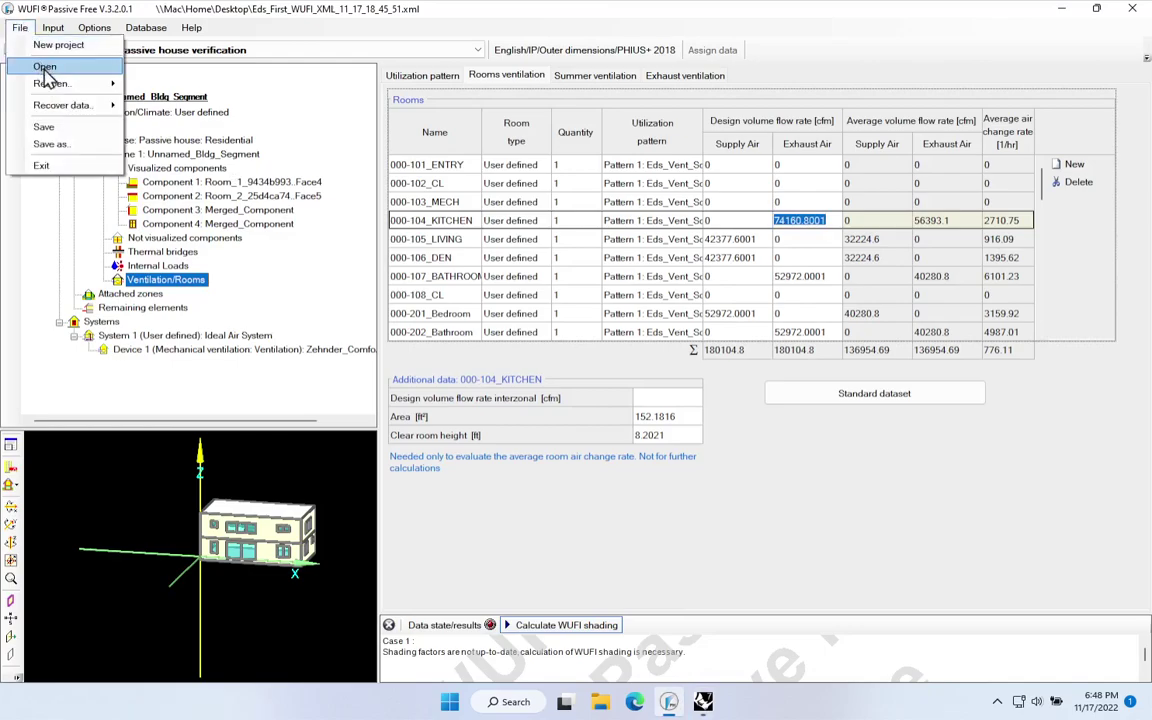
{"action": "left_click", "coordinate": [46, 84]}
{"action": "left_click", "coordinate": [583, 400]}
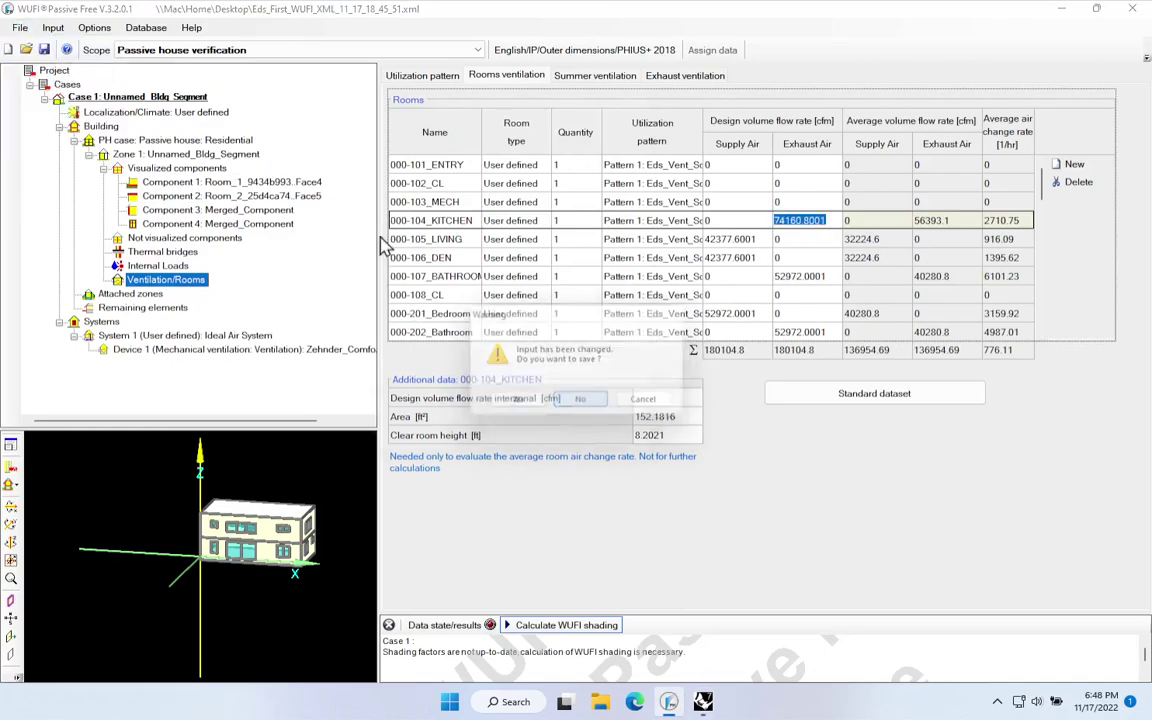
{"action": "scroll", "coordinate": [148, 172], "scroll_direction": "up", "scroll_amount": 5}
{"action": "left_click", "coordinate": [140, 142]}
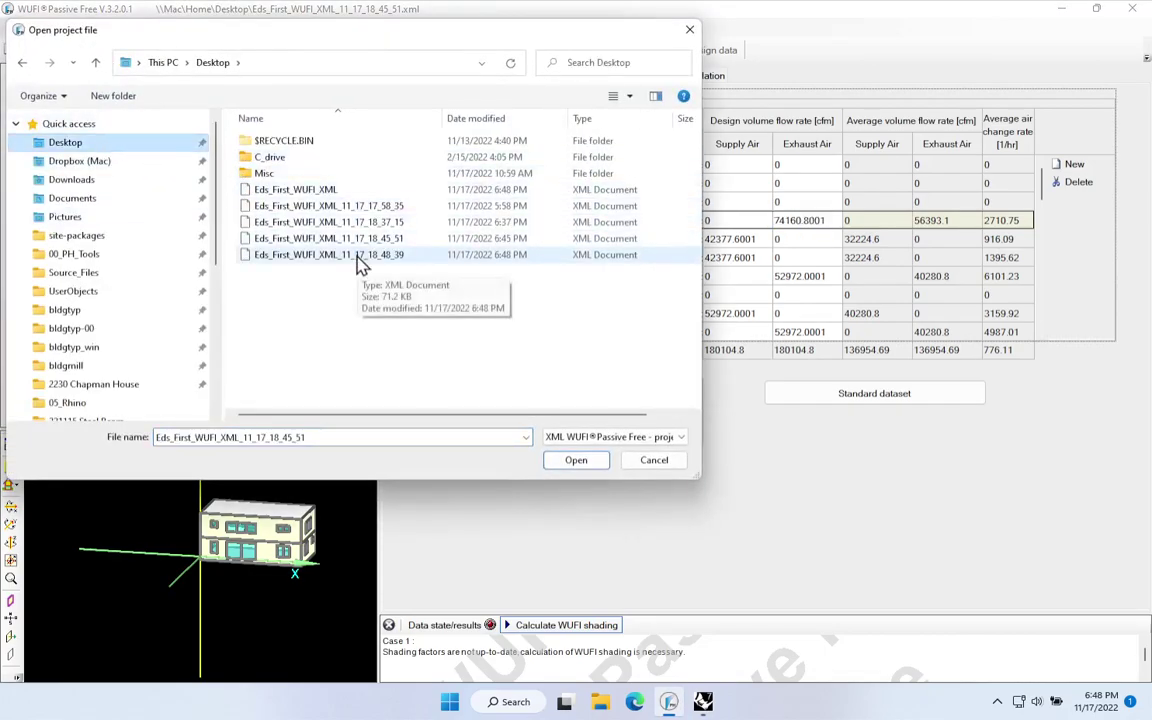
{"action": "left_click", "coordinate": [290, 254]}
{"action": "left_click", "coordinate": [576, 460]}
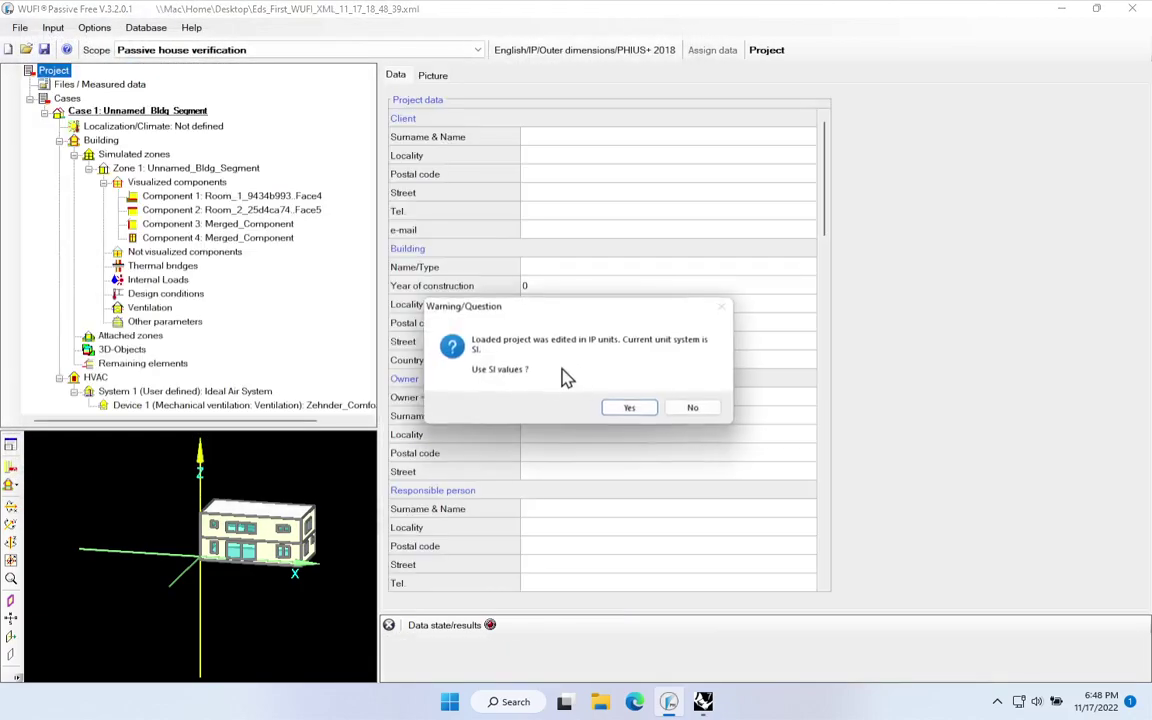
{"action": "left_click", "coordinate": [625, 408]}
Step: Set the scope to Passive house verification and show the rooms ventilation table for Zone 1
{"action": "left_click", "coordinate": [222, 50]}
{"action": "left_click", "coordinate": [211, 82]}
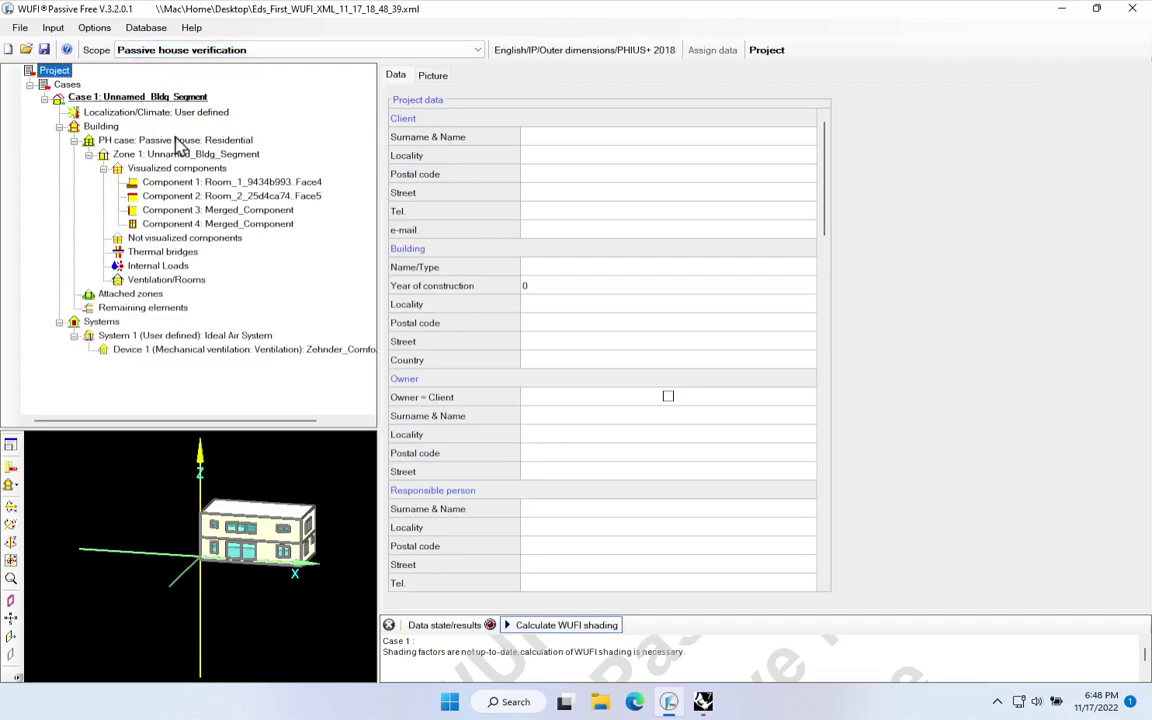
{"action": "left_click", "coordinate": [160, 279]}
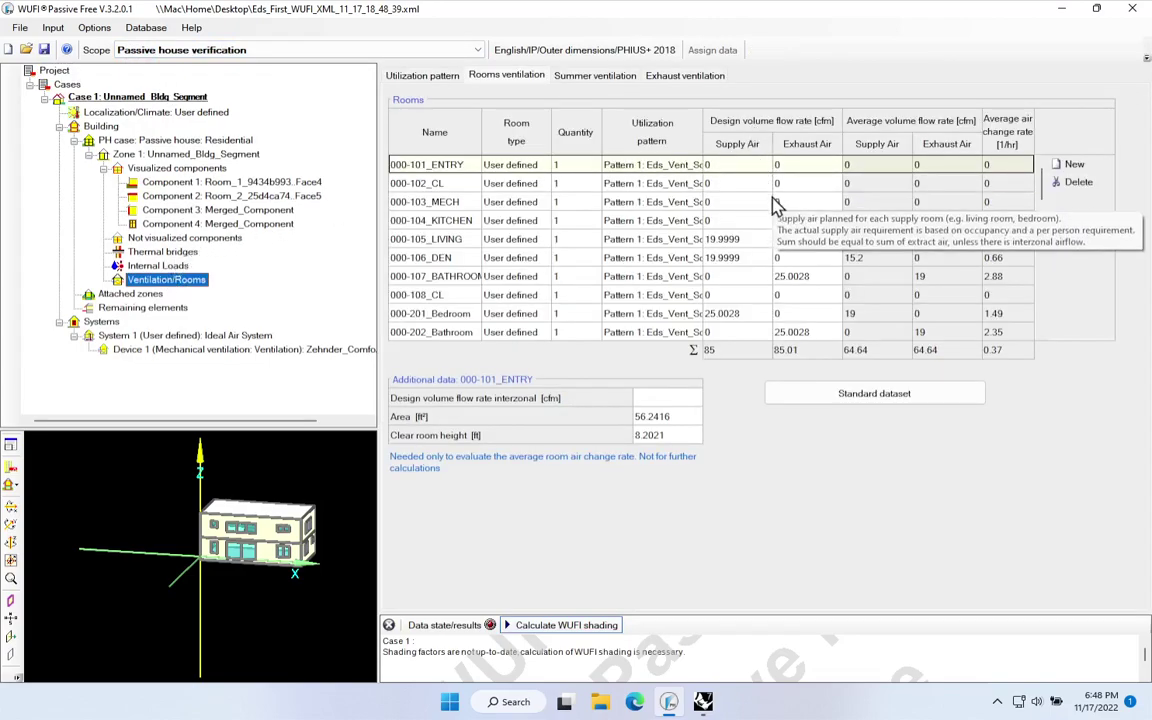
Step: Check the design exhaust rate of 104_KITCHEN and the design supply rate of 105_LIVING
{"action": "left_click", "coordinate": [816, 224]}
{"action": "left_click_drag", "start_coordinate": [787, 222], "coordinate": [813, 220]}
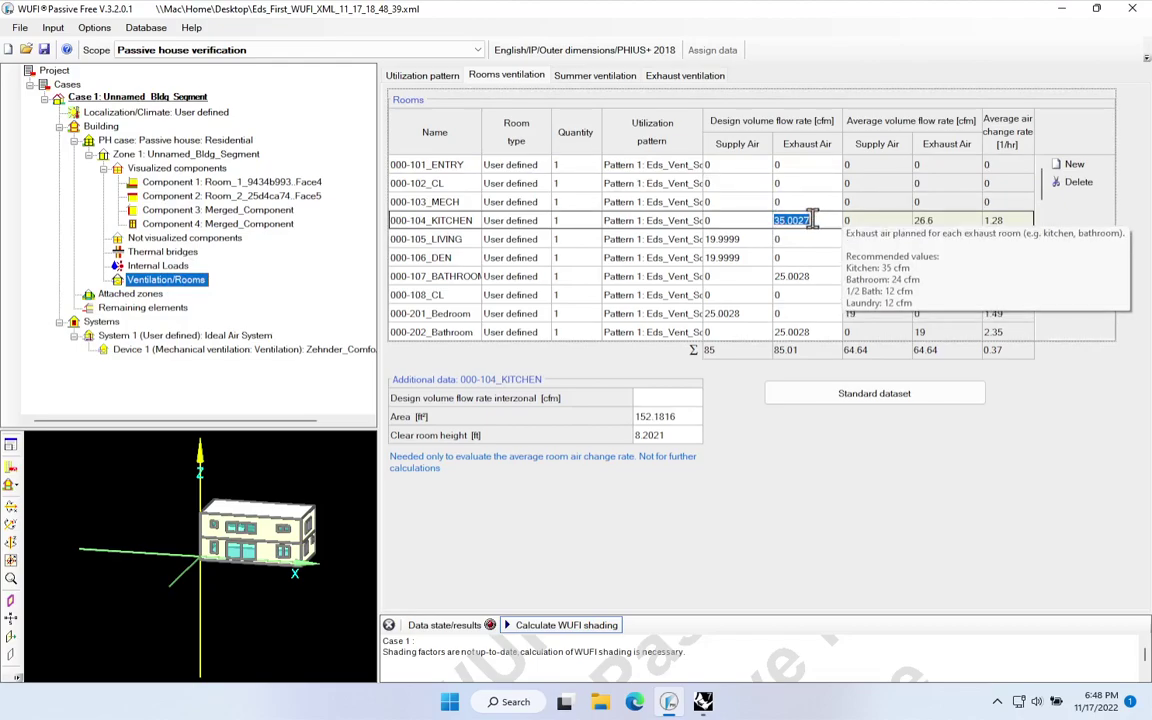
{"action": "left_click", "coordinate": [720, 240]}
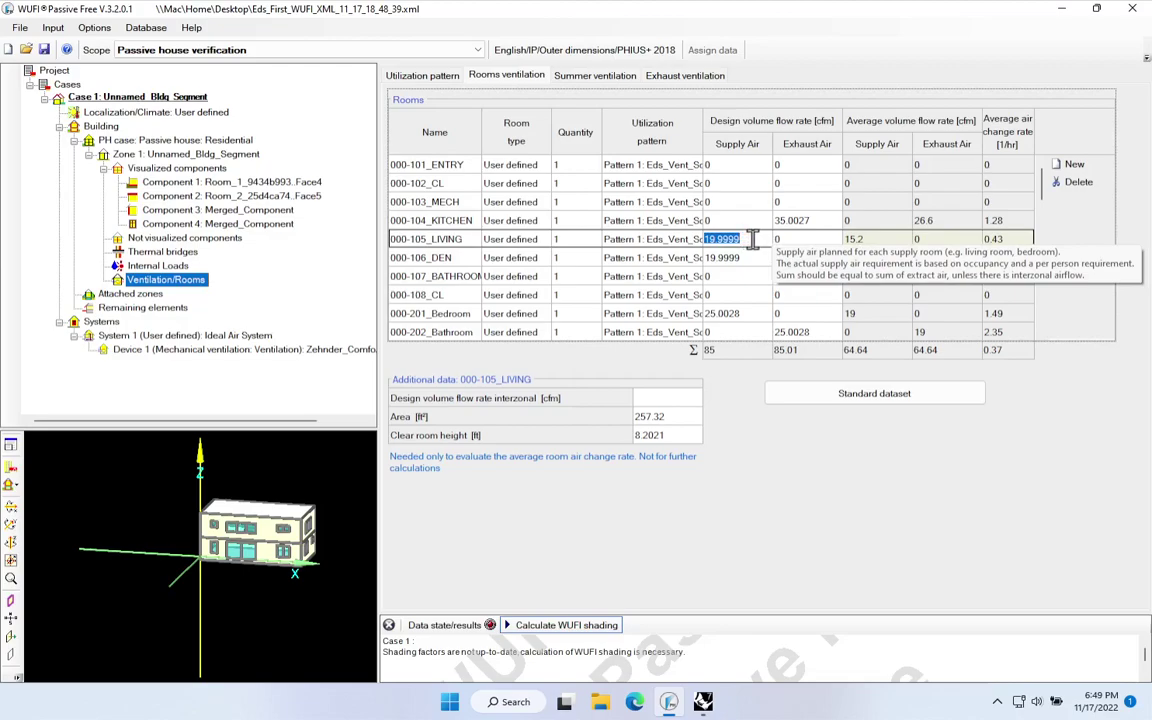
{"action": "key", "text": "Return"}
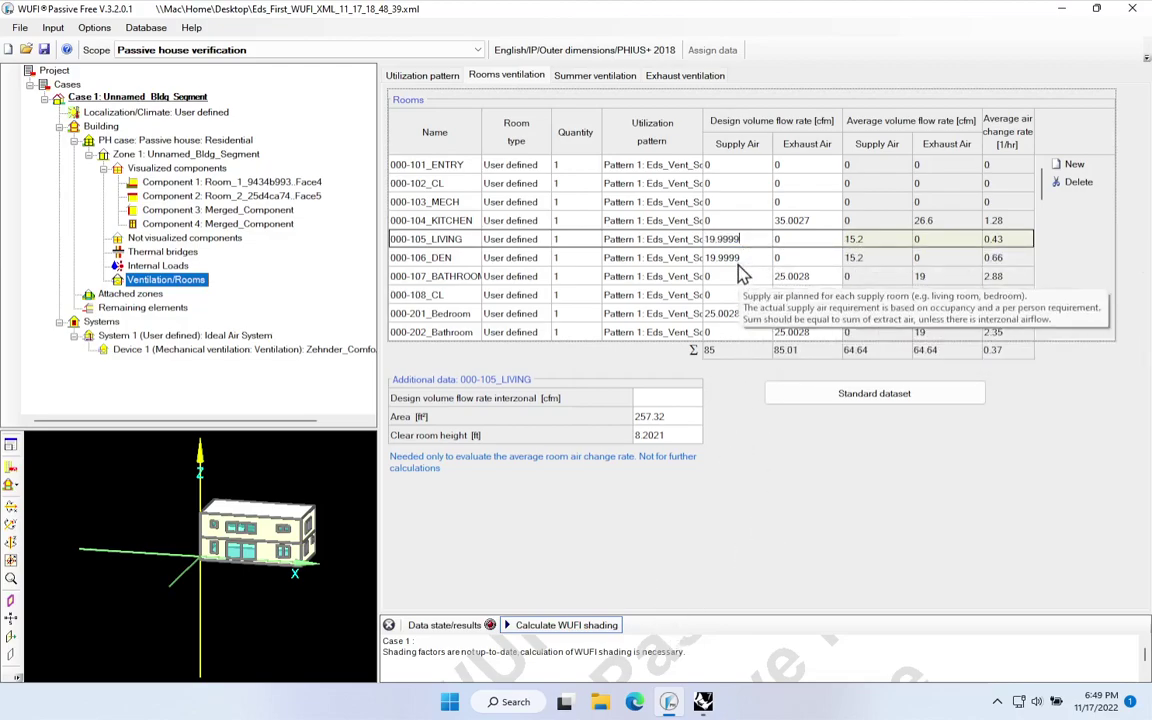
Step: Check the design supply rates of 204_Bedroom, 201_Bedroom and 106_DEN and the design exhaust rate of 107_BATHROOM
{"action": "left_click_drag", "start_coordinate": [1042, 185], "coordinate": [1041, 321]}
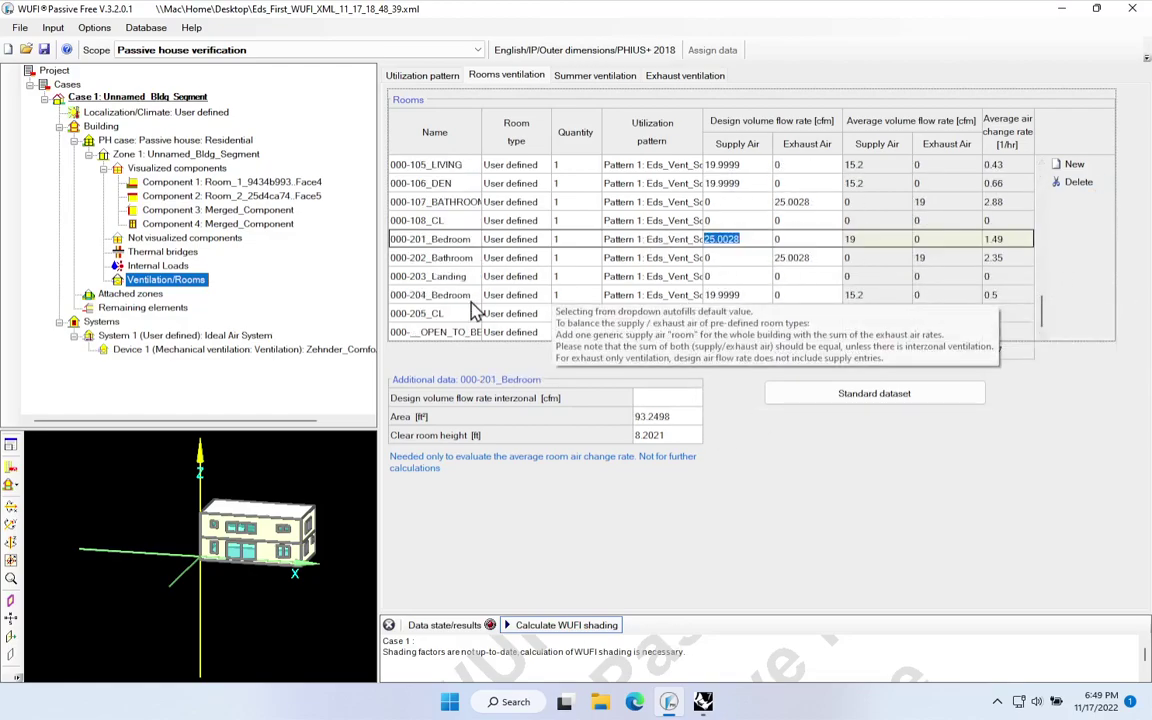
{"action": "left_click", "coordinate": [415, 294]}
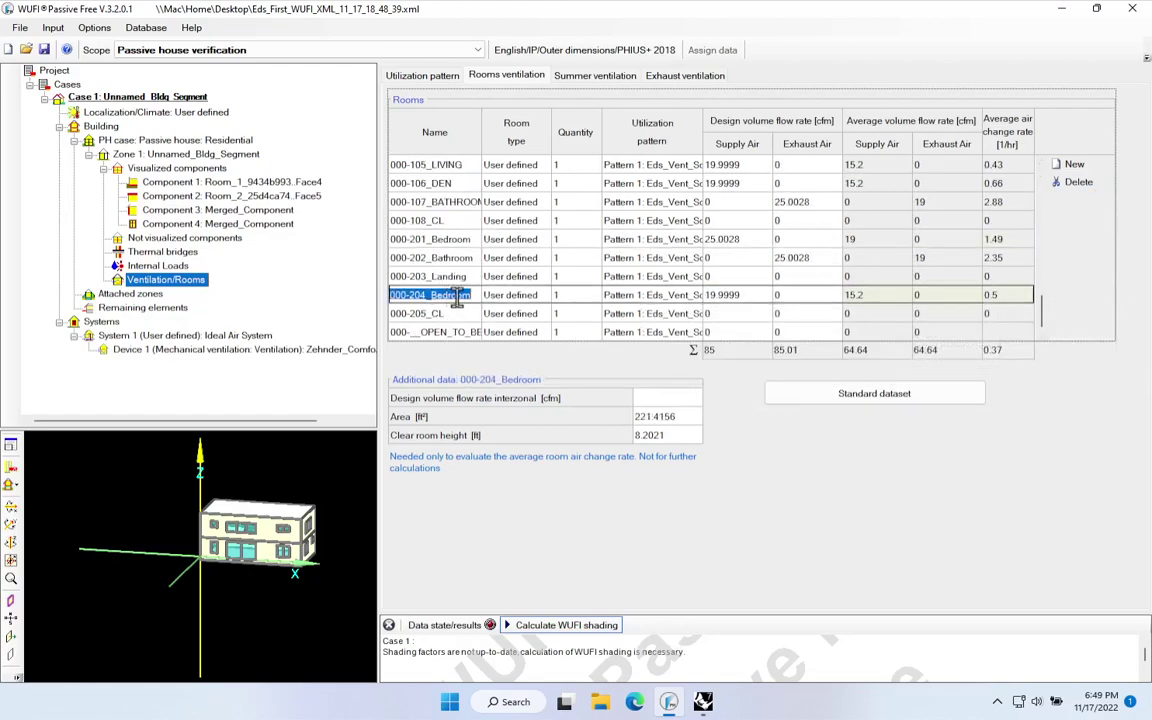
{"action": "left_click", "coordinate": [760, 294]}
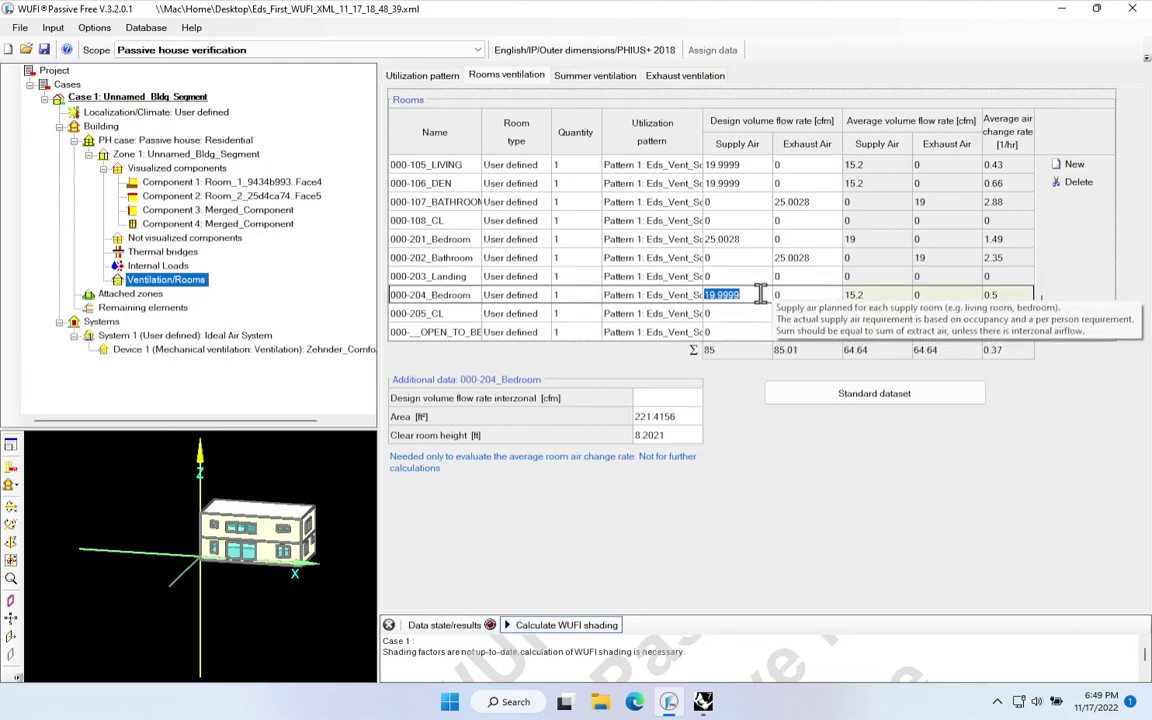
{"action": "left_click", "coordinate": [748, 239]}
{"action": "left_click", "coordinate": [422, 183]}
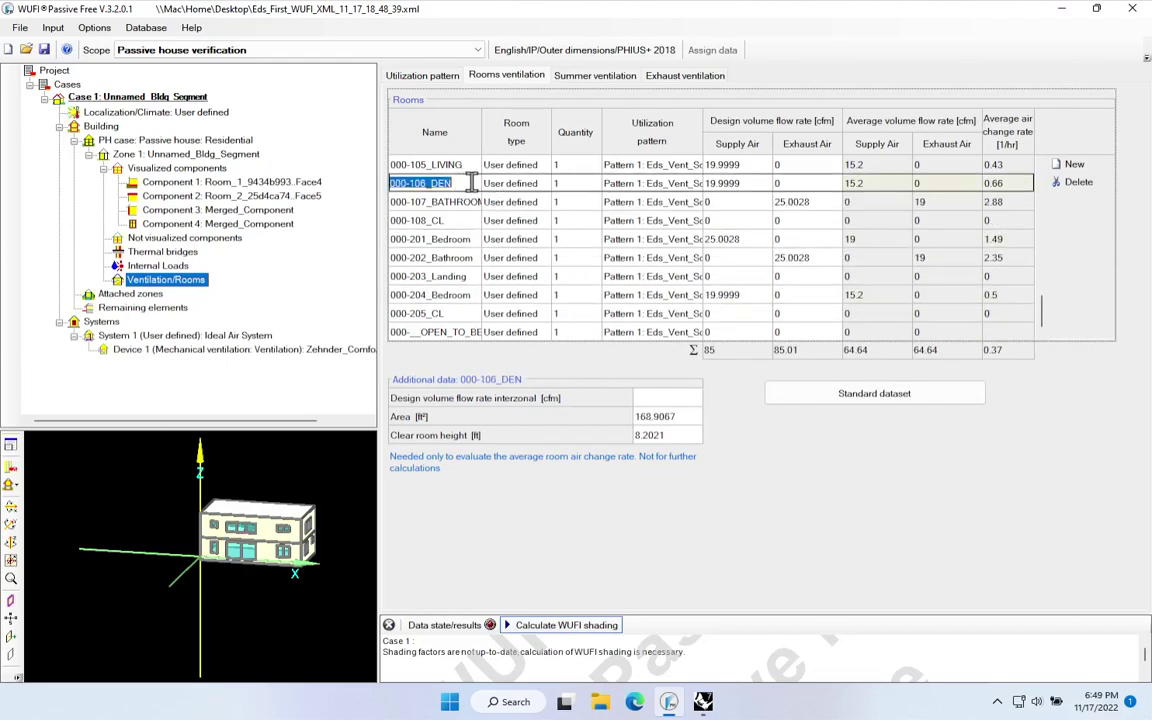
{"action": "left_click", "coordinate": [725, 183]}
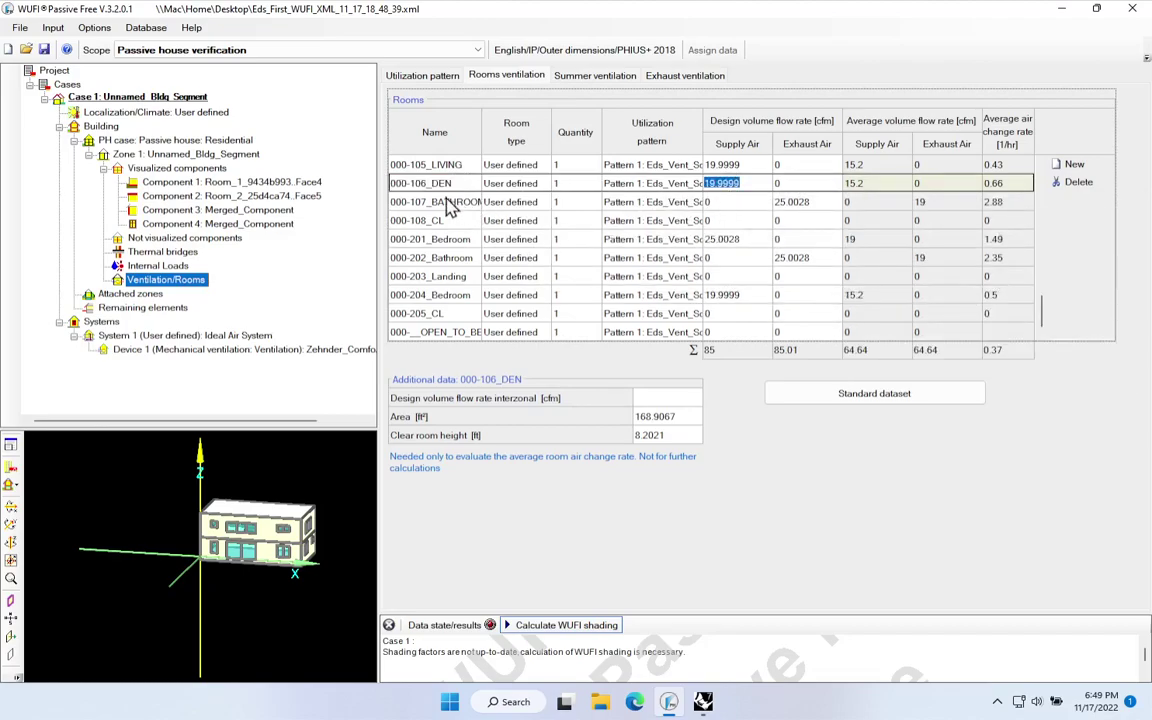
{"action": "left_click", "coordinate": [585, 203]}
{"action": "left_click", "coordinate": [790, 202]}
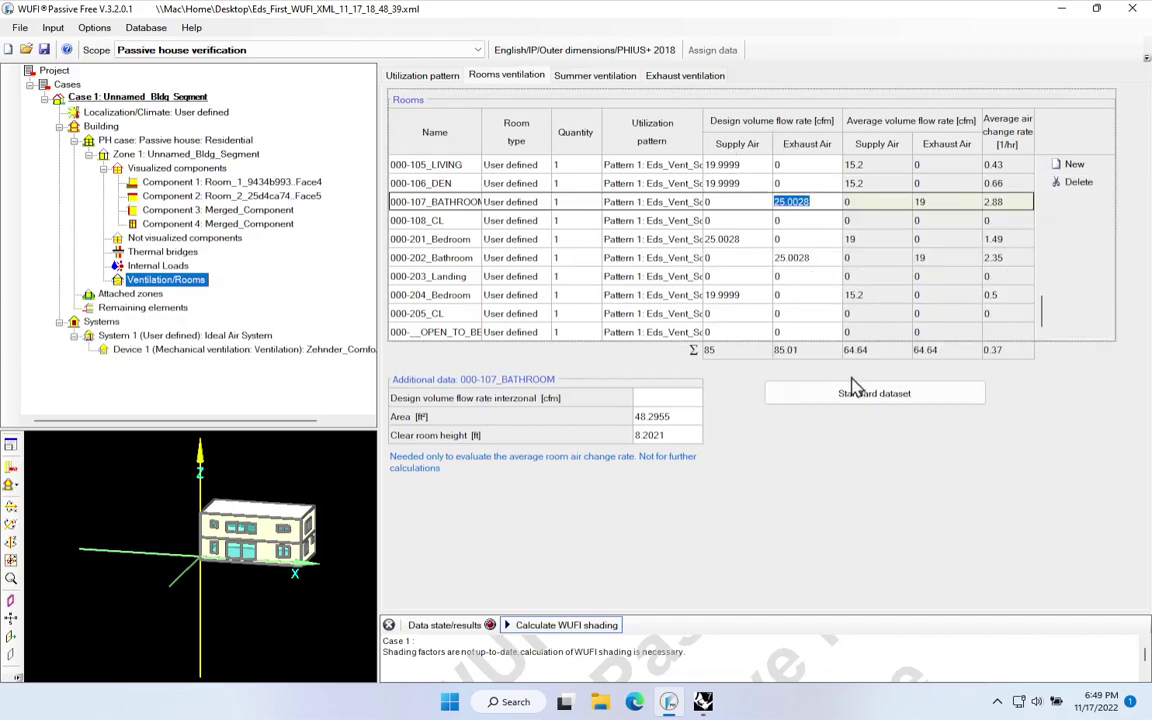
Step: Show the ventilation utilization pattern, calculate the WUFI shading and enlarge the results area to show the full charts
{"action": "left_click", "coordinate": [422, 80]}
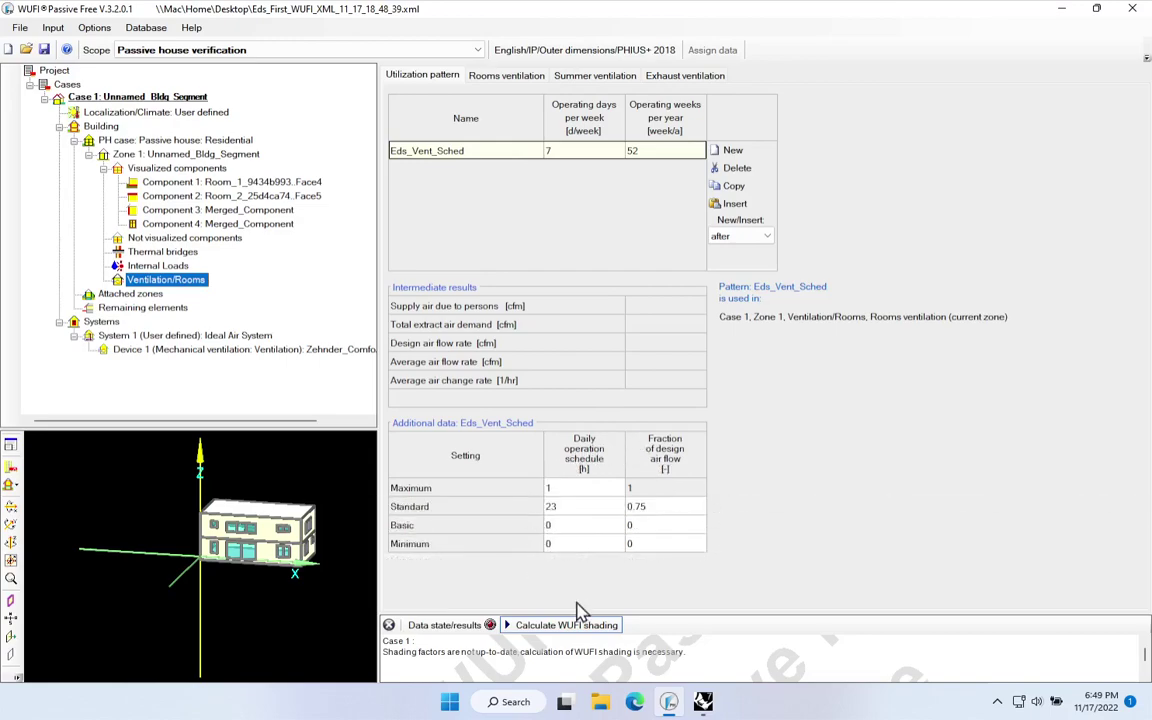
{"action": "left_click", "coordinate": [587, 636]}
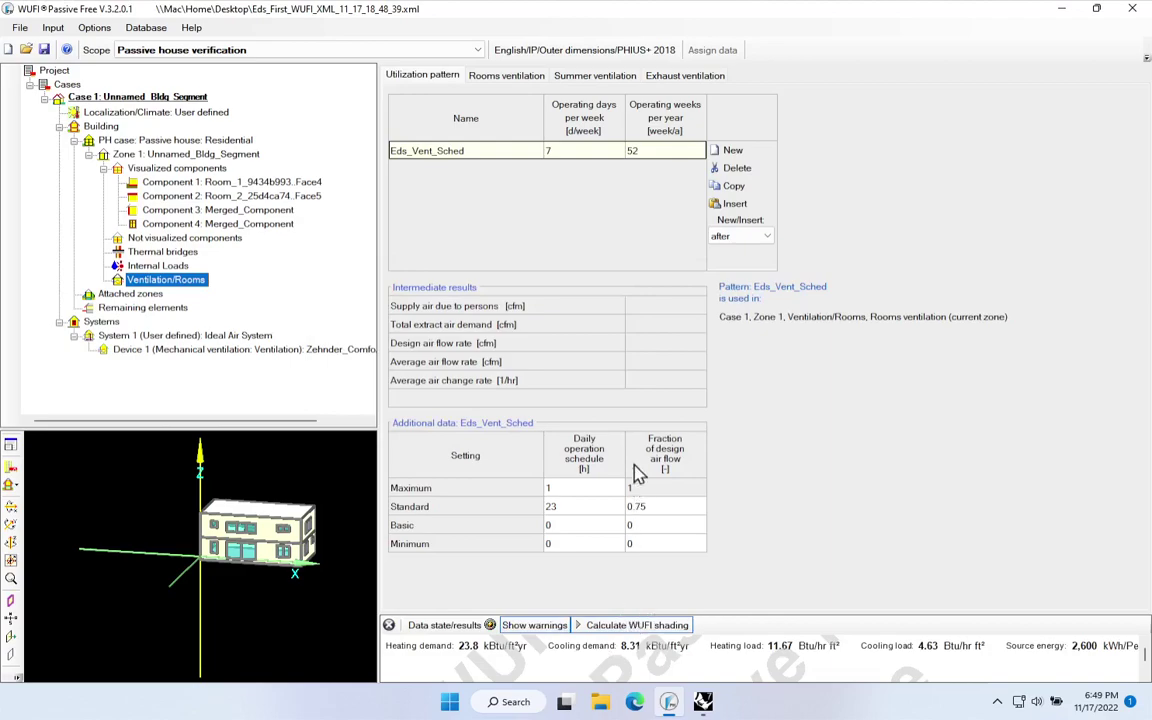
{"action": "left_click_drag", "start_coordinate": [813, 612], "coordinate": [805, 436]}
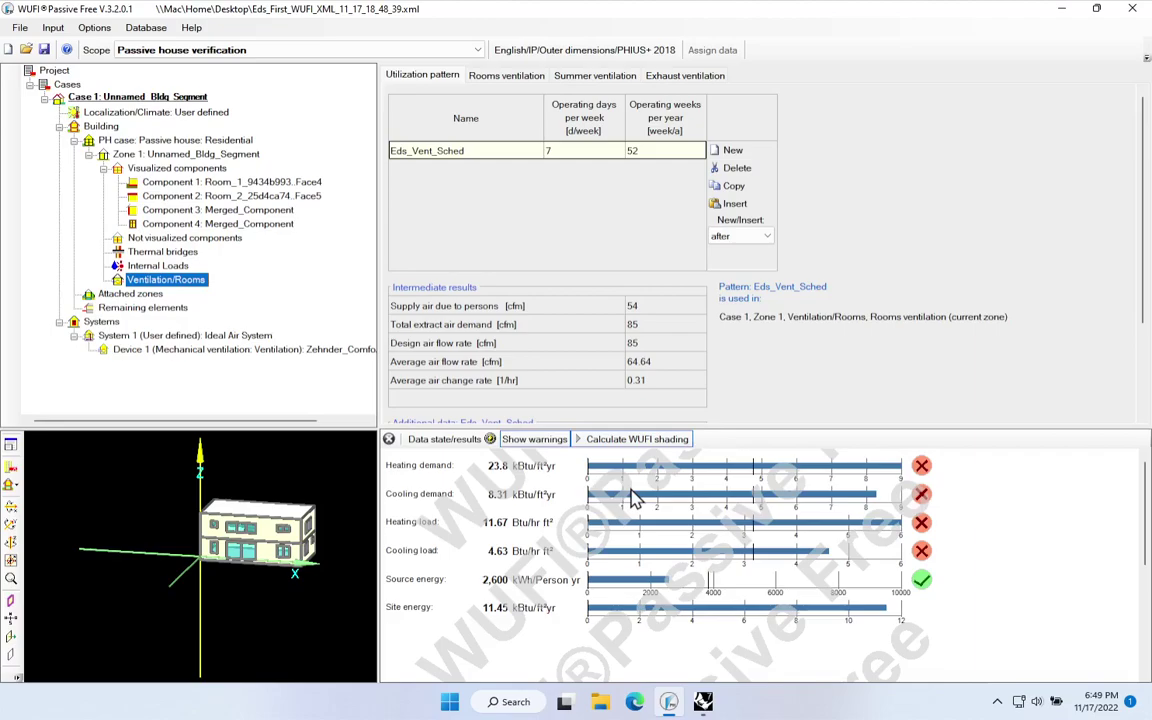
Step: Return to the rooms ventilation table and check the overall average air change rate
{"action": "left_click", "coordinate": [516, 79]}
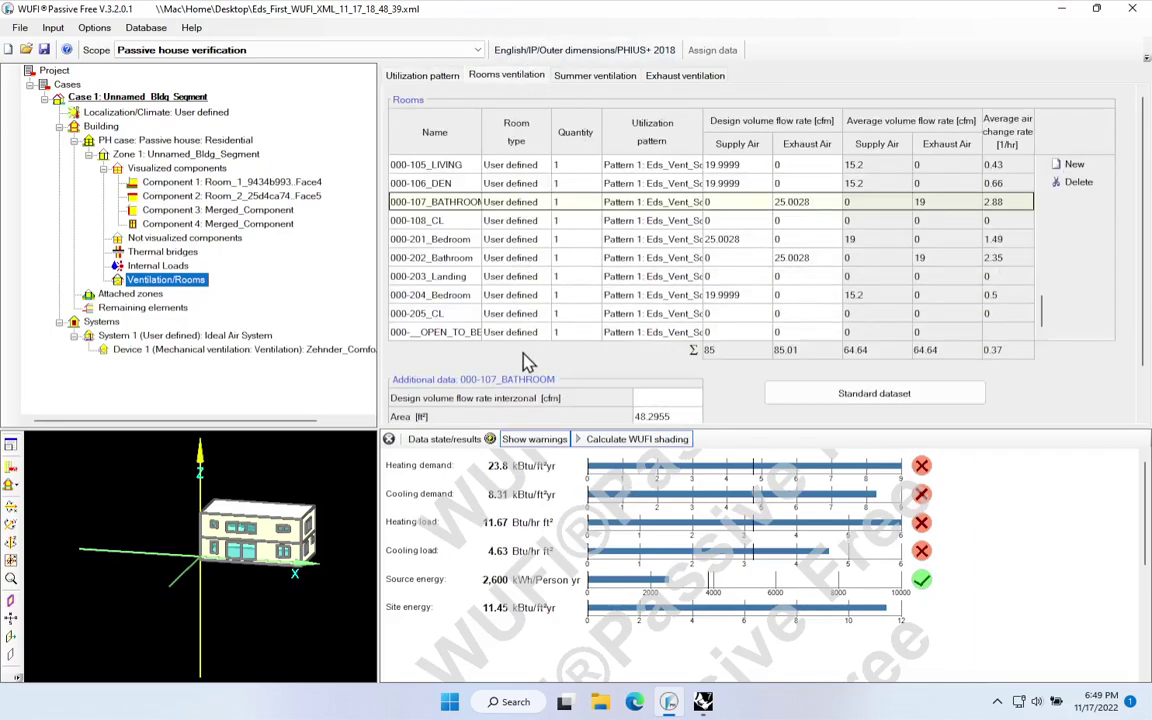
{"action": "left_click", "coordinate": [997, 357]}
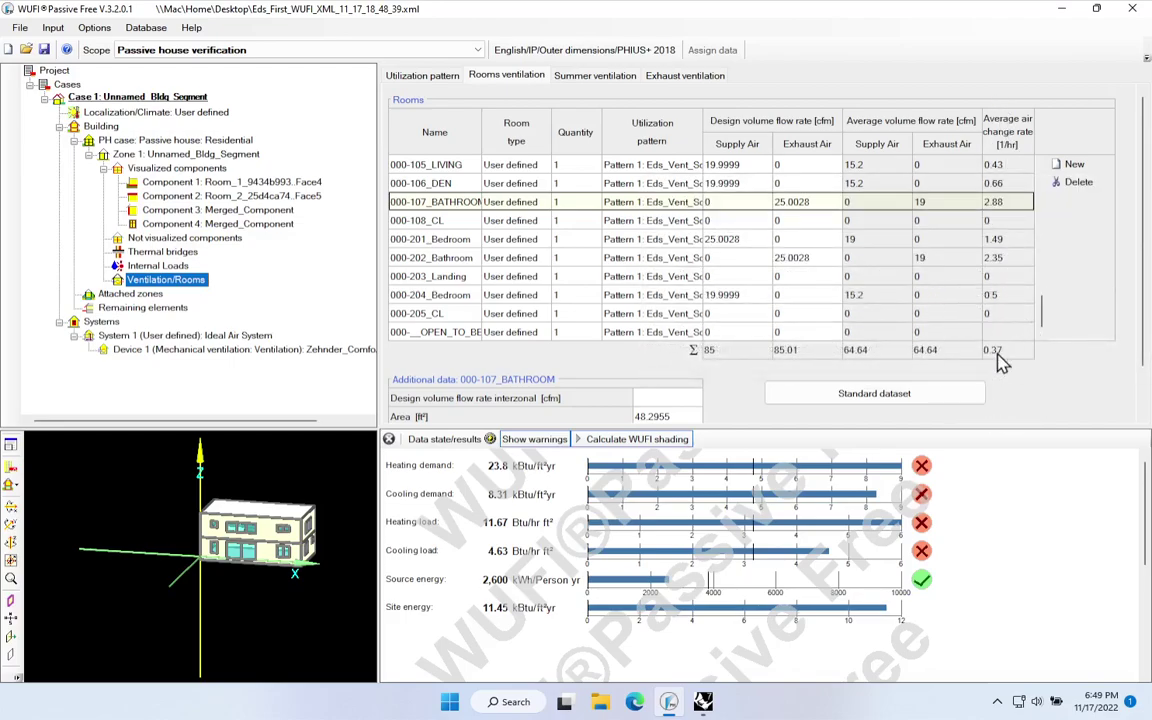